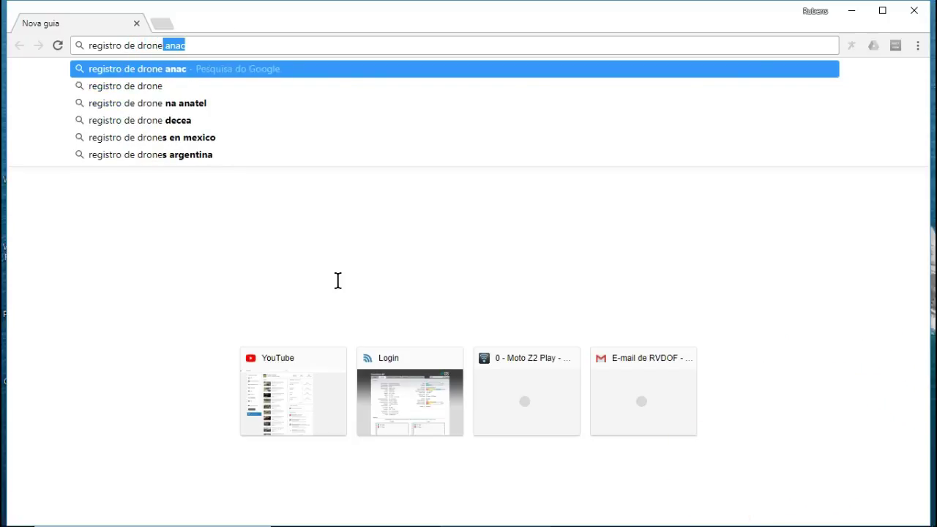
- Search Google for 'registro de drone anac' and open ANAC's 'Cadastro de Drones' result
key("Return")
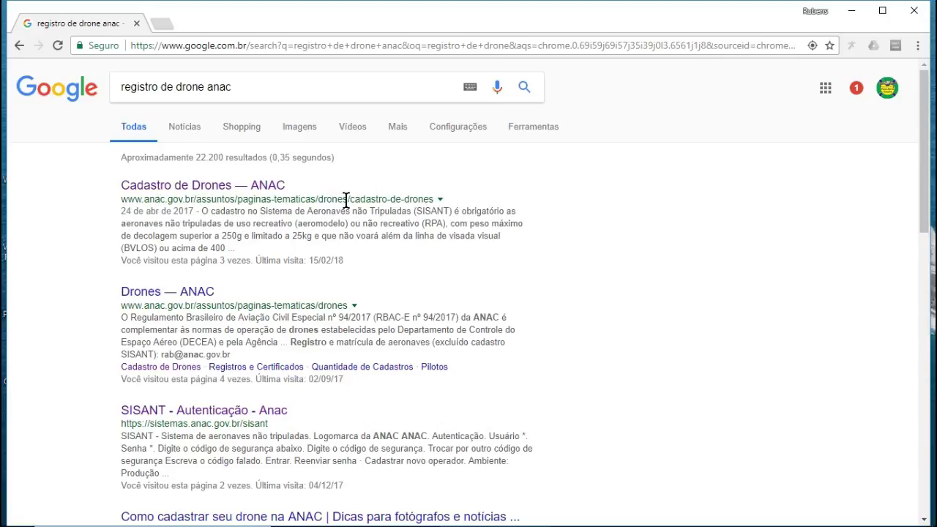
left_click(222, 188)
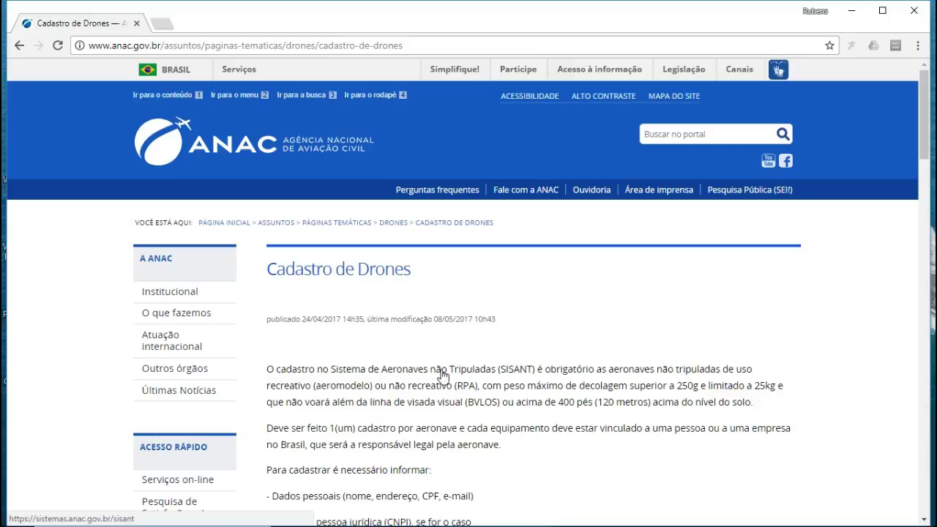
- Go from the ANAC page to the SISANT login and choose 'Cadastrar novo operador'
scroll(443, 375, "down", 2)
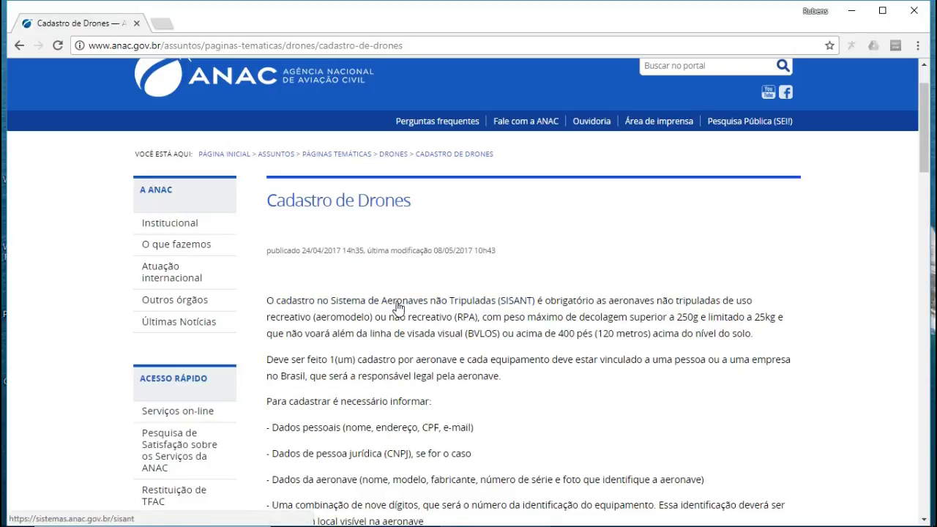
left_click(397, 307)
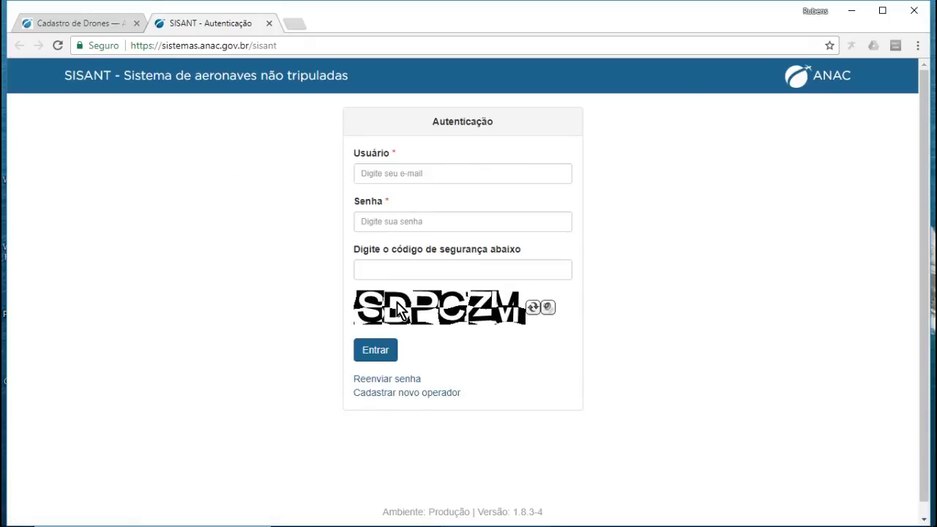
left_click(418, 173)
left_click(410, 221)
left_click(416, 269)
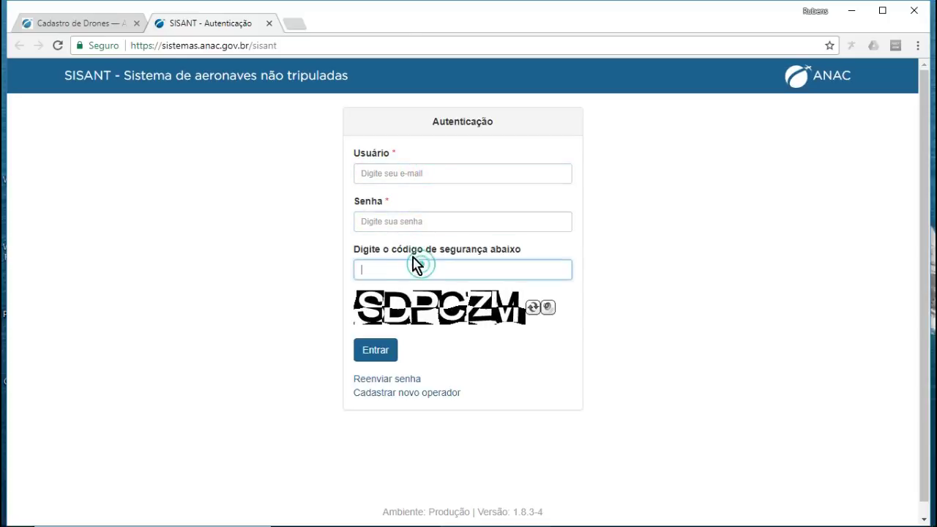
left_click(410, 396)
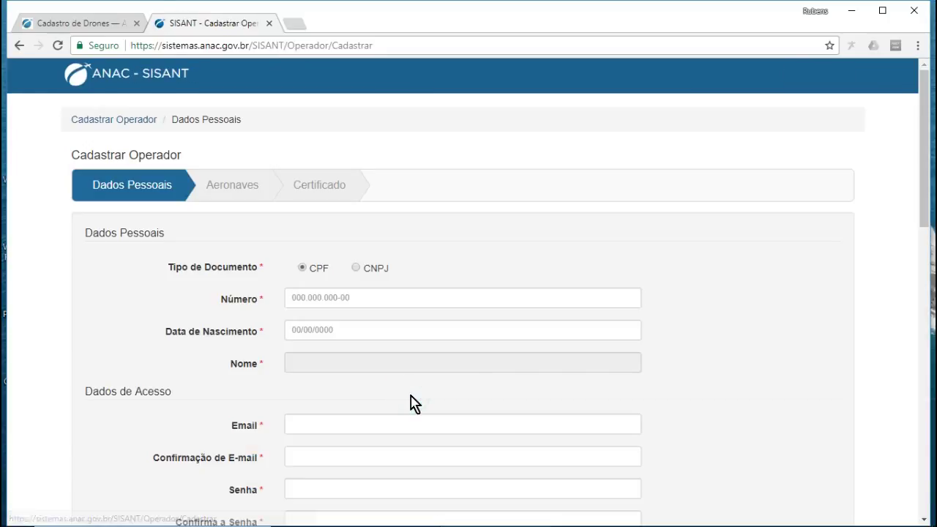
- Enter the operator's CPF number in the Número field
scroll(414, 362, "down", 1)
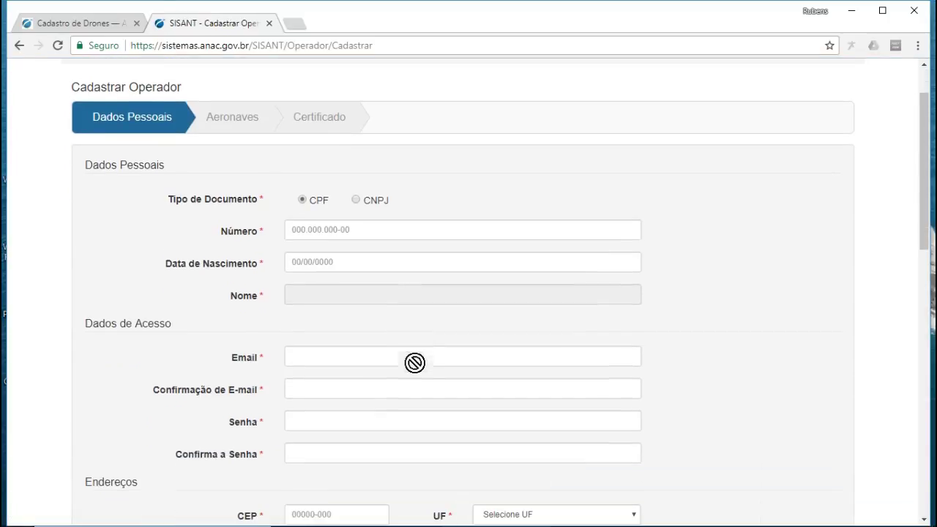
left_click(391, 229)
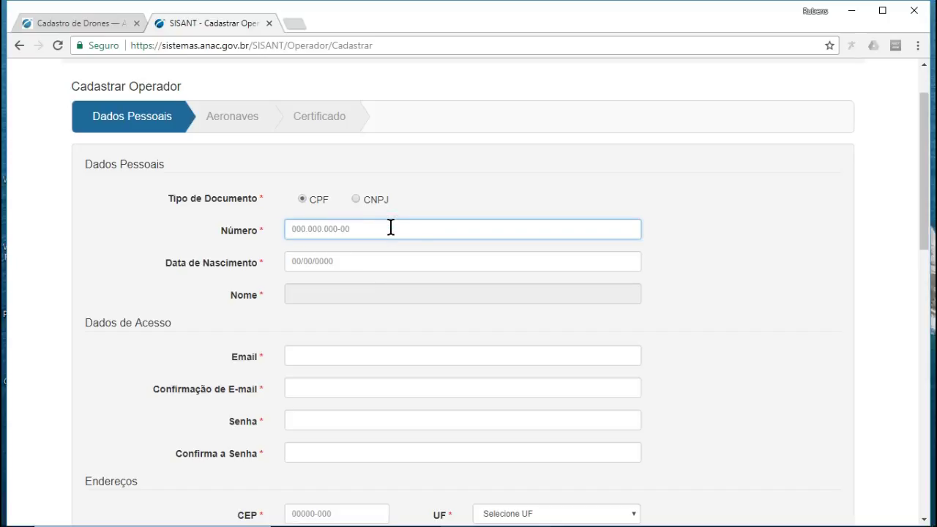
type("120")
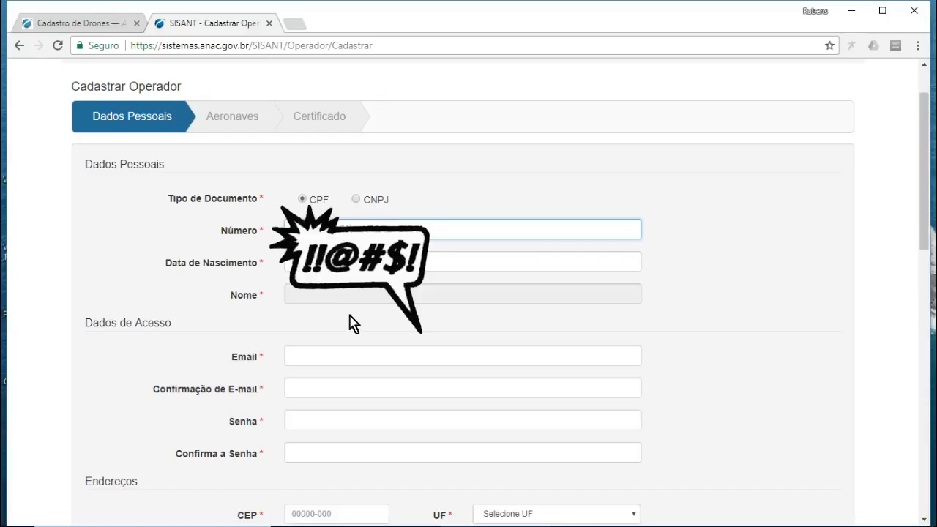
- Pick the operator's birth date in the Data de Nascimento calendar so the name loads
left_click(351, 262)
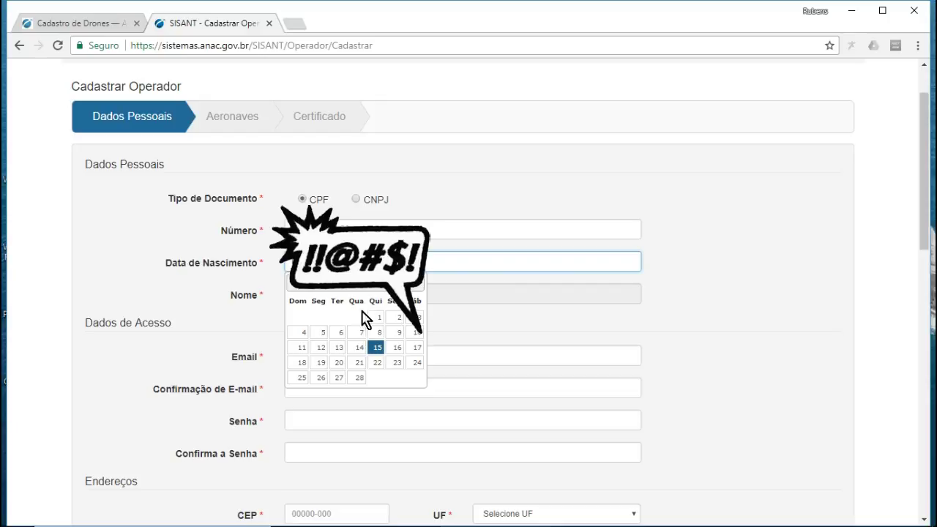
left_click(344, 286)
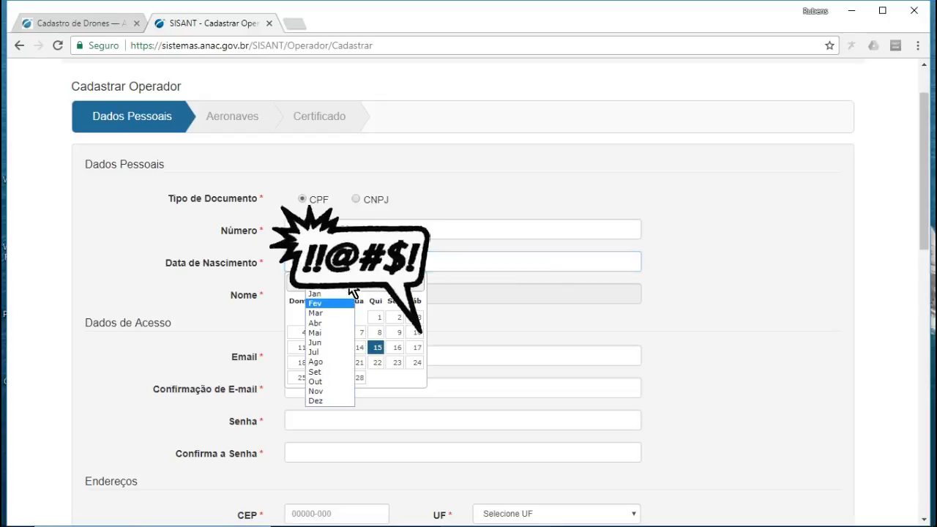
left_click(331, 324)
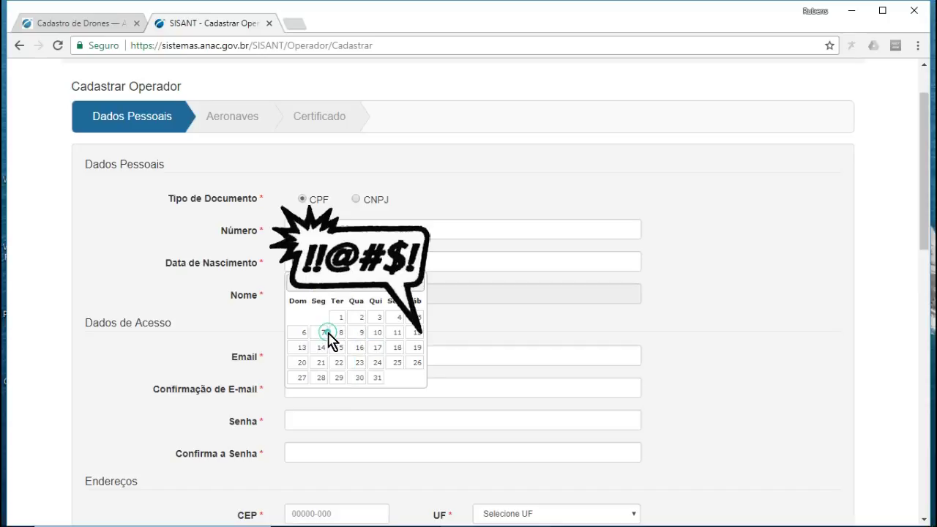
left_click(382, 292)
scroll(393, 370, "up", 15)
scroll(389, 372, "up", 12)
scroll(379, 441, "down", 3)
scroll(380, 414, "down", 5)
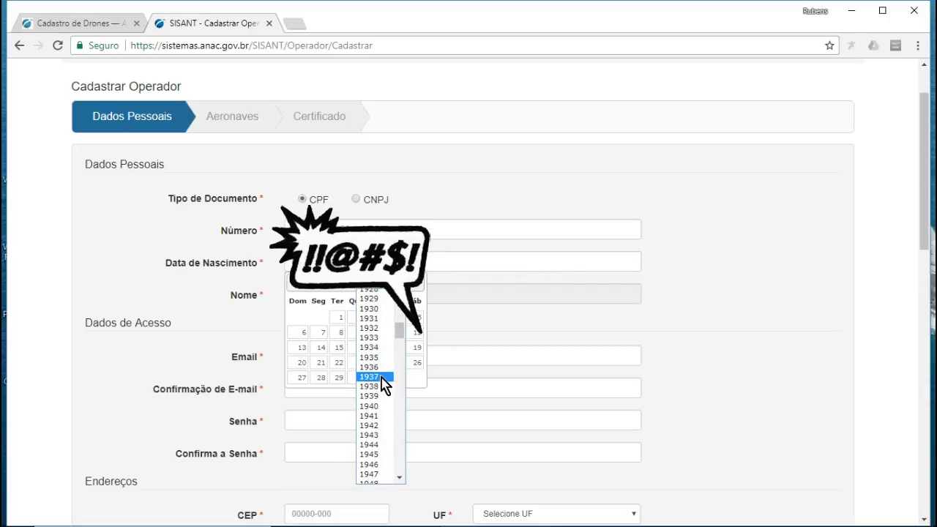
left_click(380, 424)
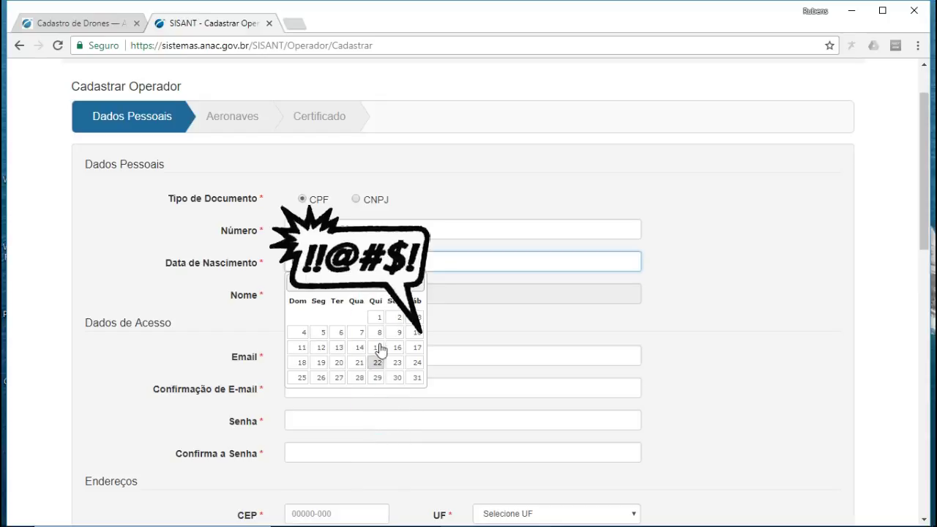
left_click(321, 378)
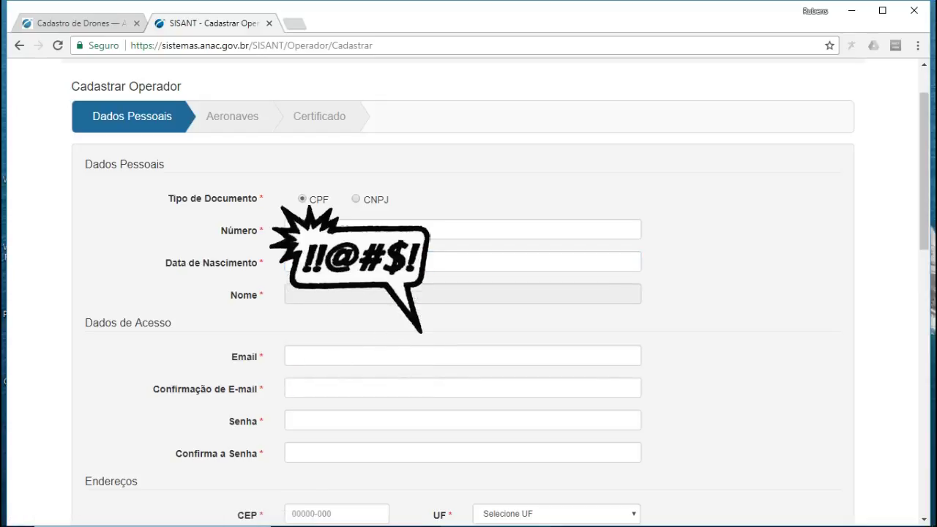
left_click(344, 261)
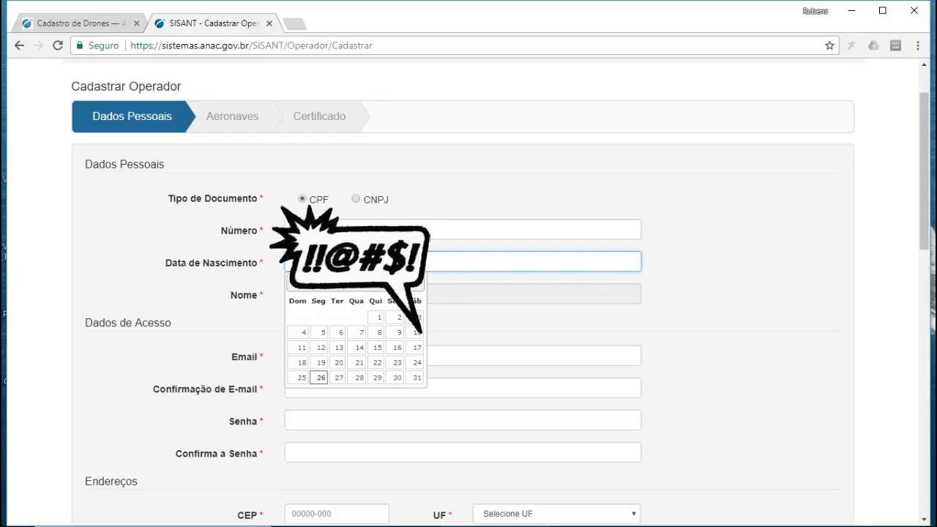
key("Tab")
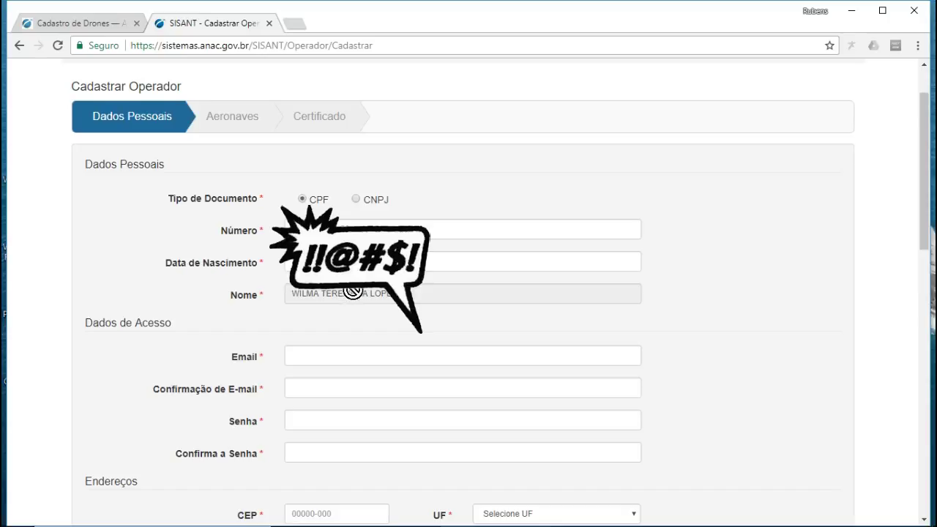
scroll(327, 302, "down", 2)
- Enter the operator's e-mail address in Email and Confirmação de E-mail
left_click(300, 217)
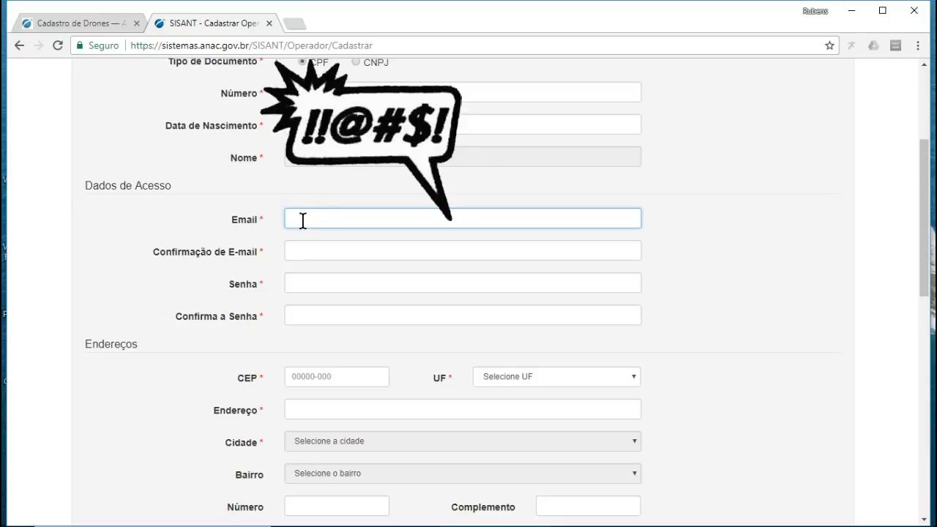
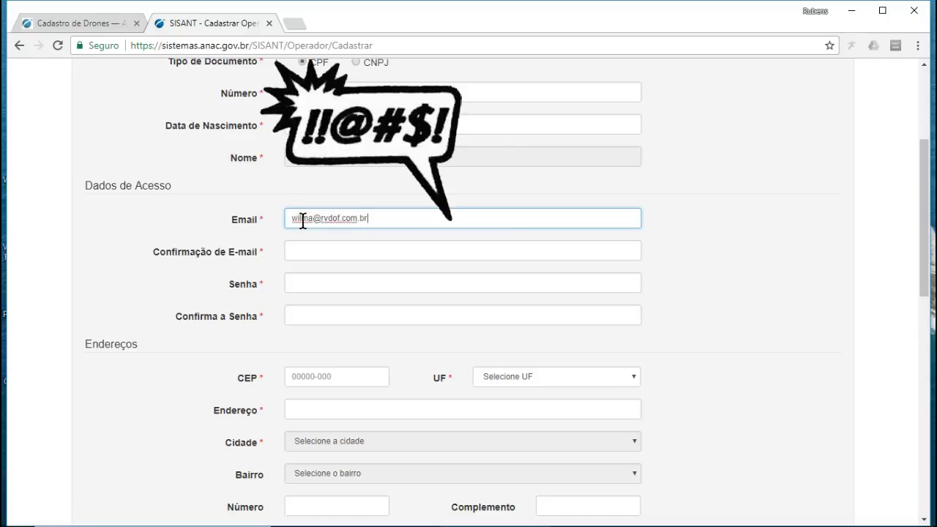
key("Tab")
type("wilma@")
key("BackSpace")
key("BackSpace")
key("BackSpace")
key("BackSpace")
key("BackSpace")
key("BackSpace")
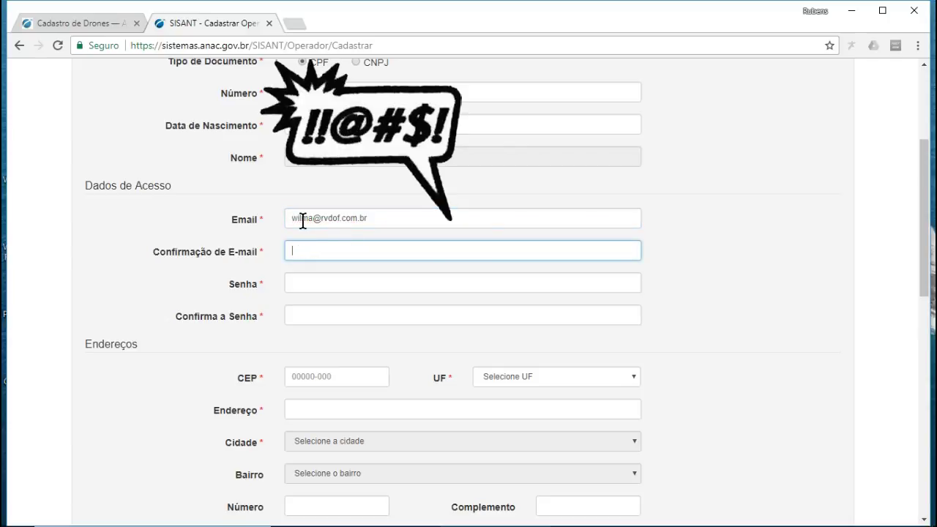
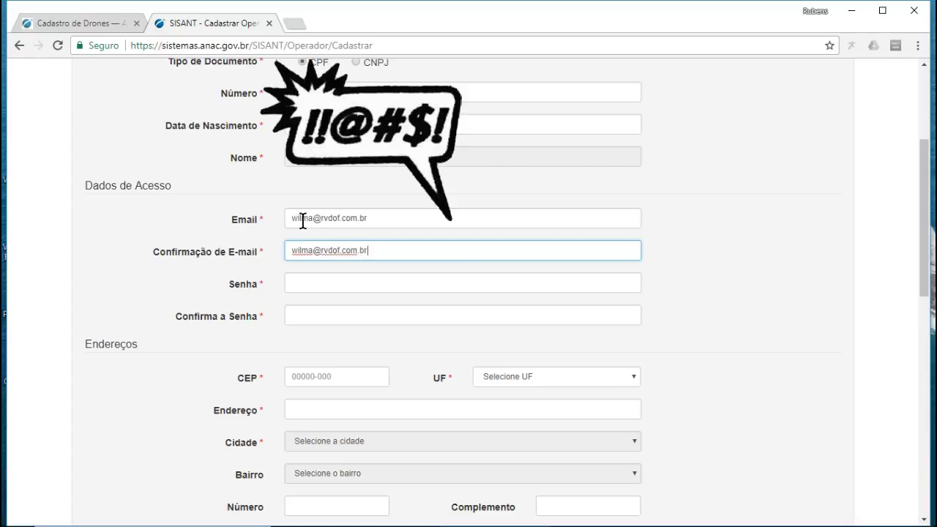
- Set the account password and enter the operator's postal code (CEP)
key("Tab")
type("a••••••••")
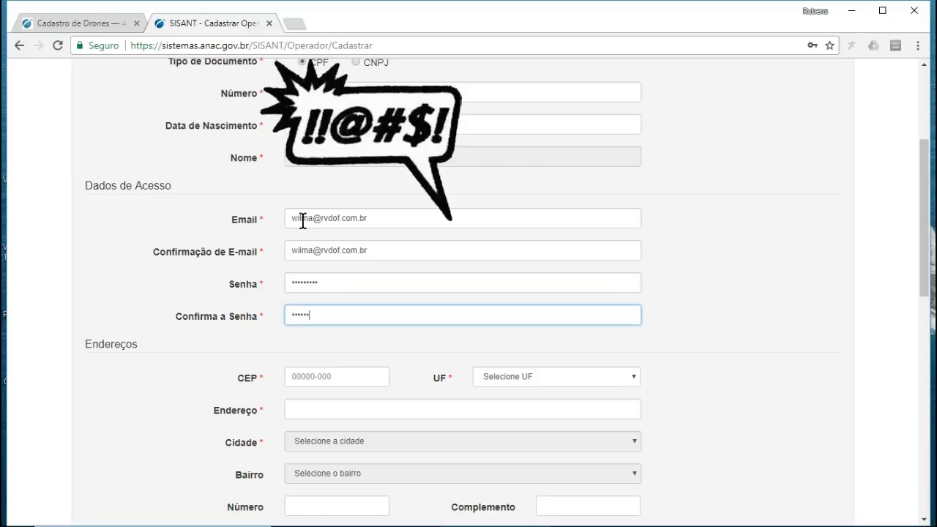
key("Tab")
type("95220-0")
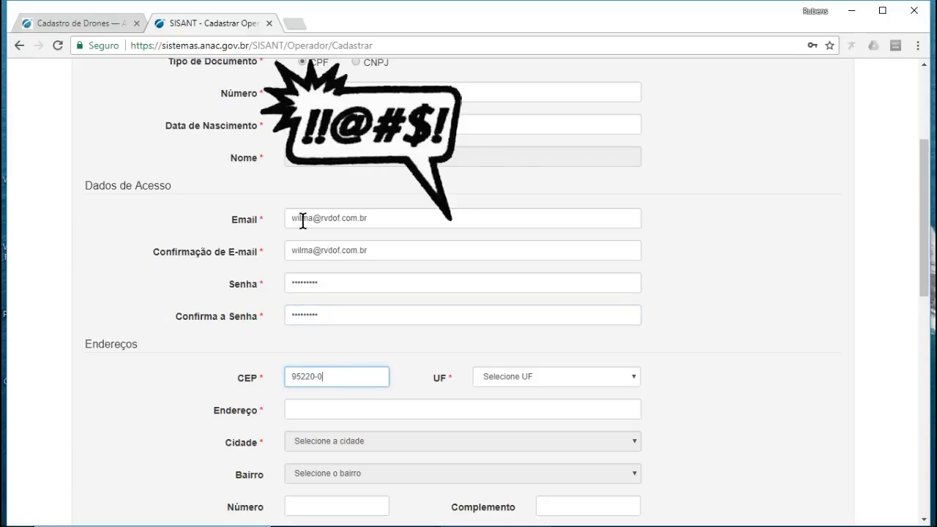
key("BackSpace")
key("BackSpace")
type("00-000")
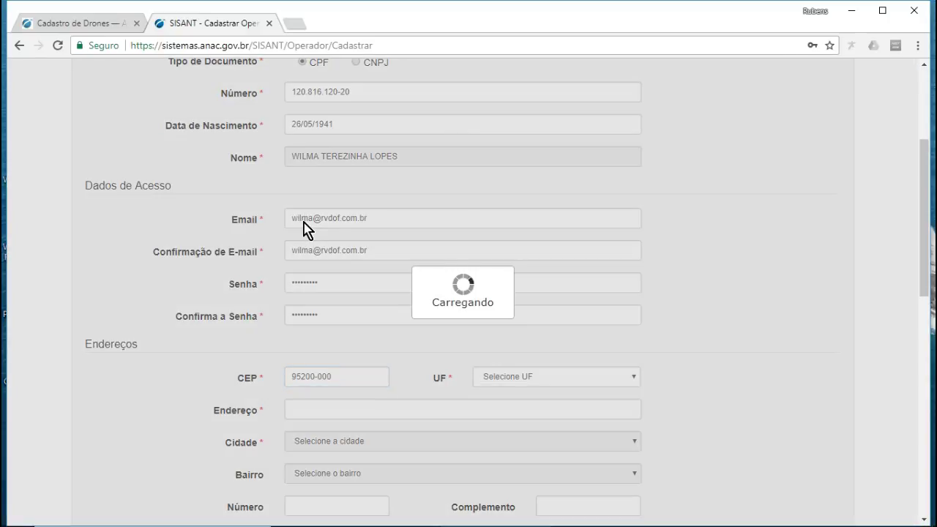
- Choose the neighbourhood from the list and enter the house number
scroll(560, 311, "down", 2)
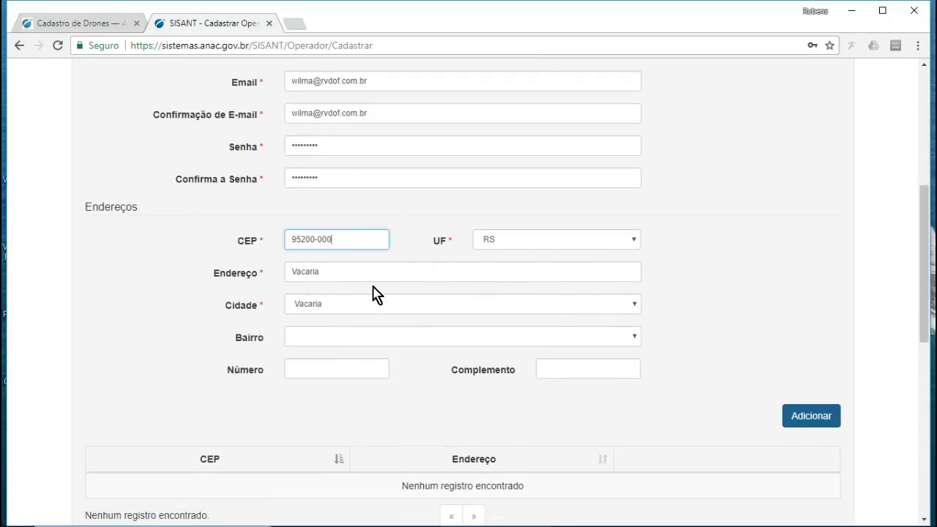
left_click(331, 338)
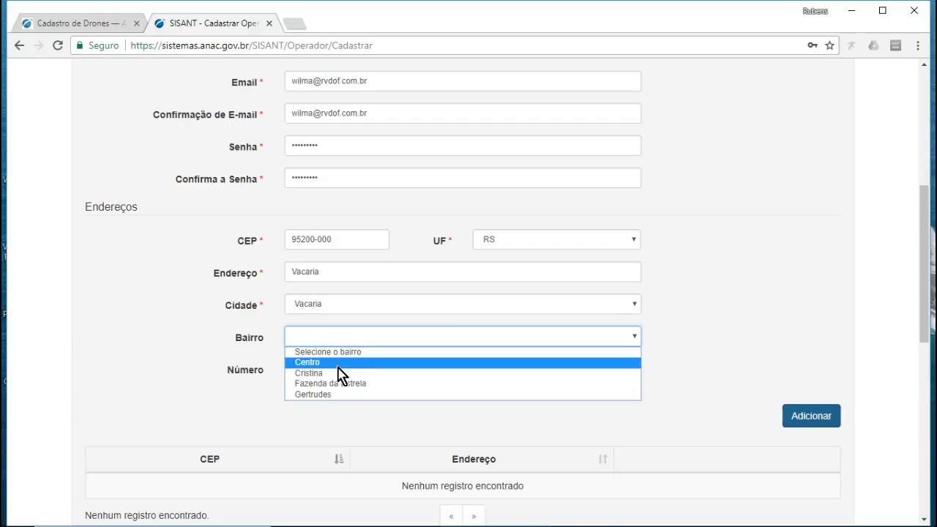
left_click(336, 364)
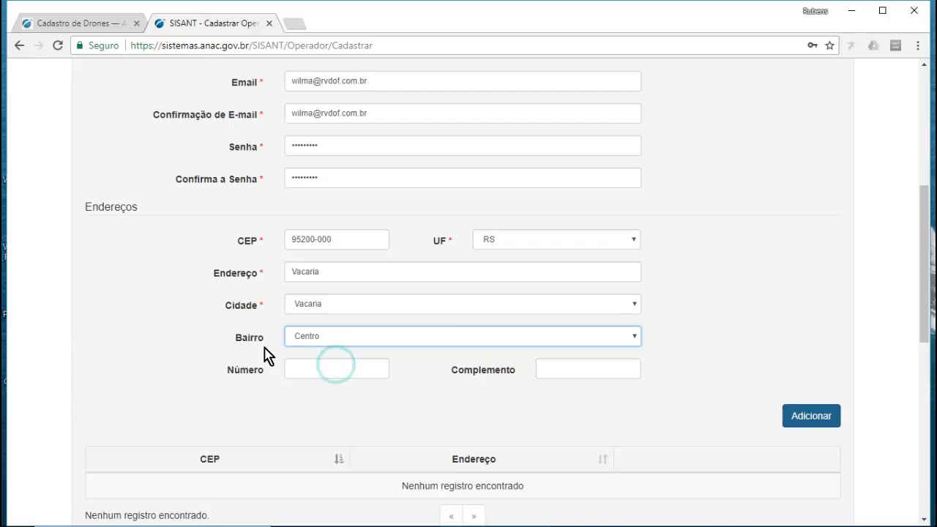
left_click(362, 367)
type("900")
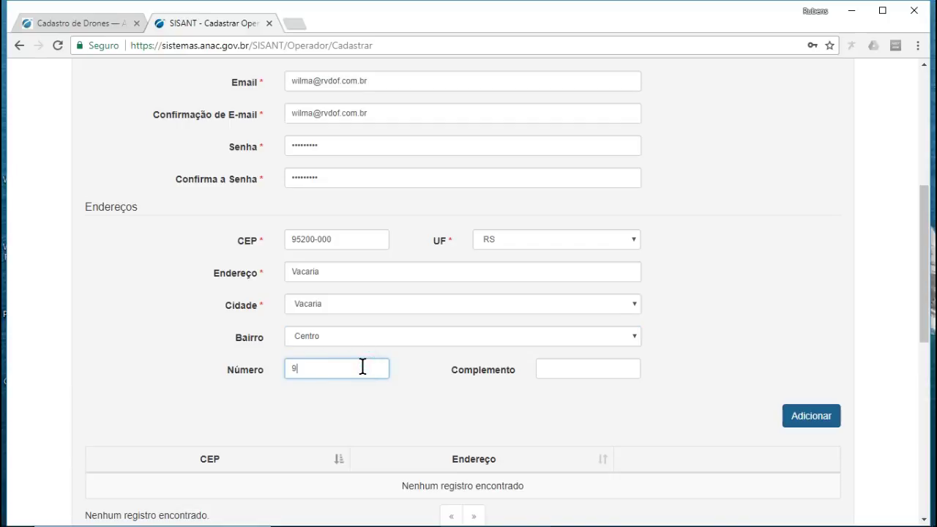
- Put the PO box number in the address line and set the complement to 'PO'
left_click(558, 374)
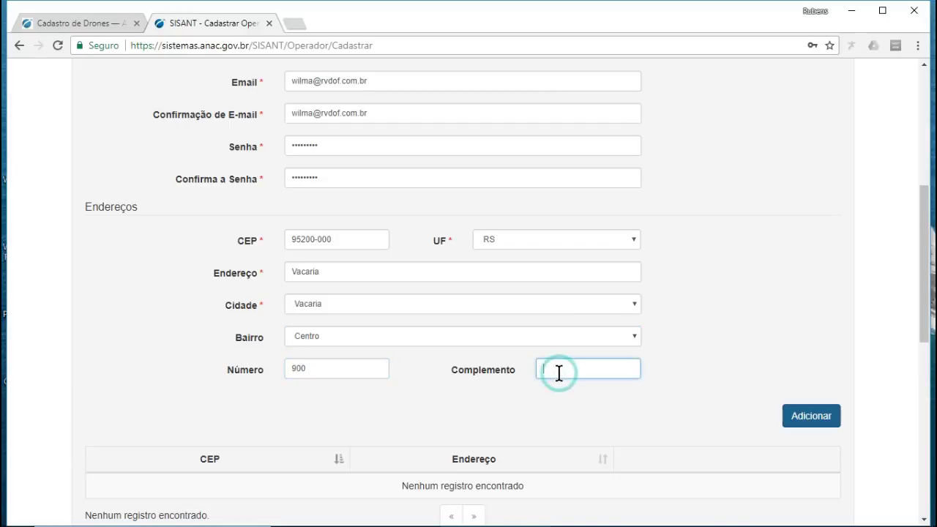
type("casa")
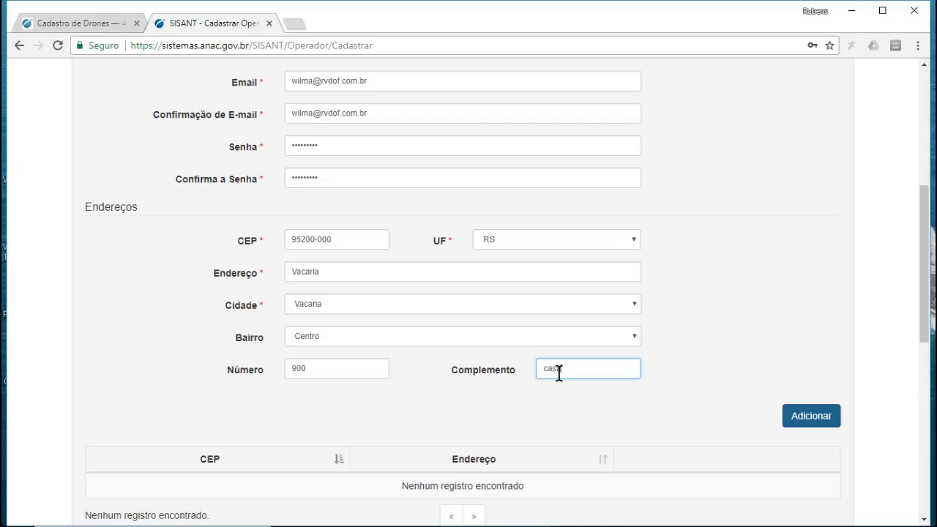
double_click(571, 368)
type("caixa postal,")
left_click_drag(356, 274, 207, 275)
type("caixa postal ")
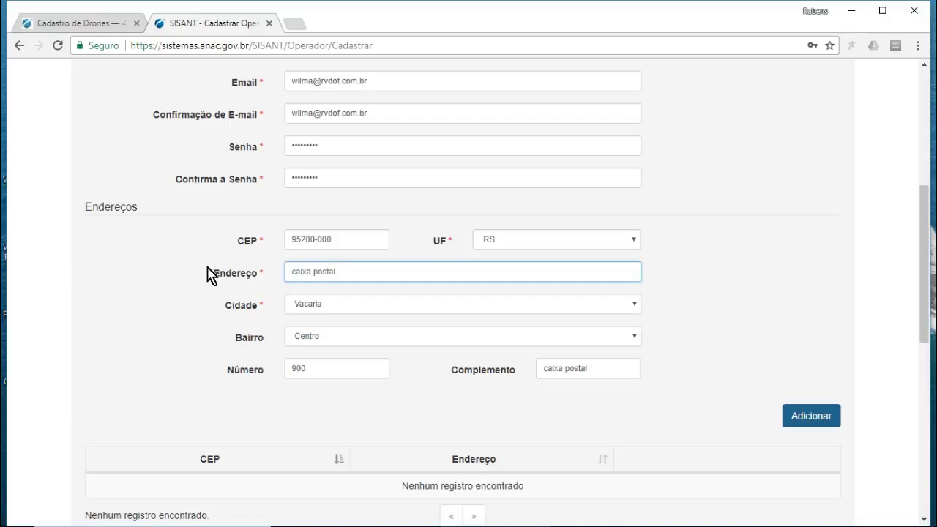
type("380")
left_click(605, 372)
left_click_drag(600, 368, 460, 376)
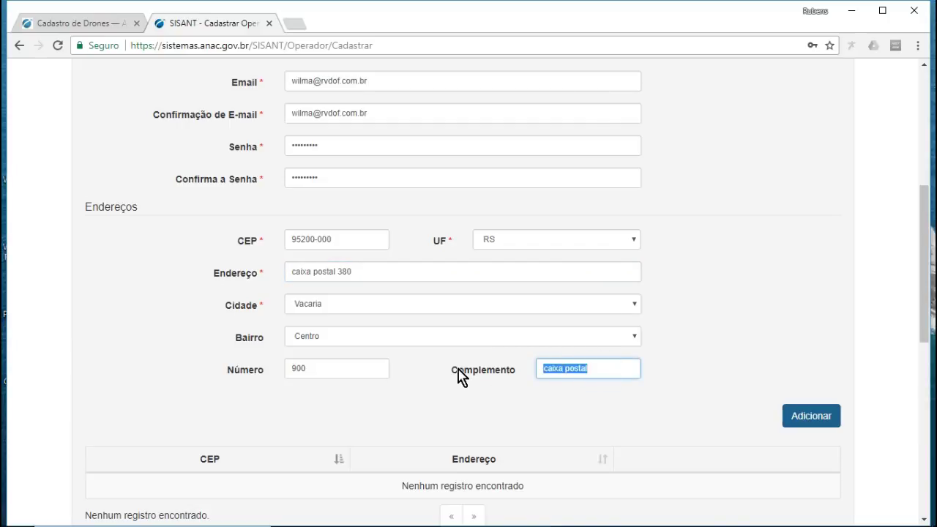
type("PO box")
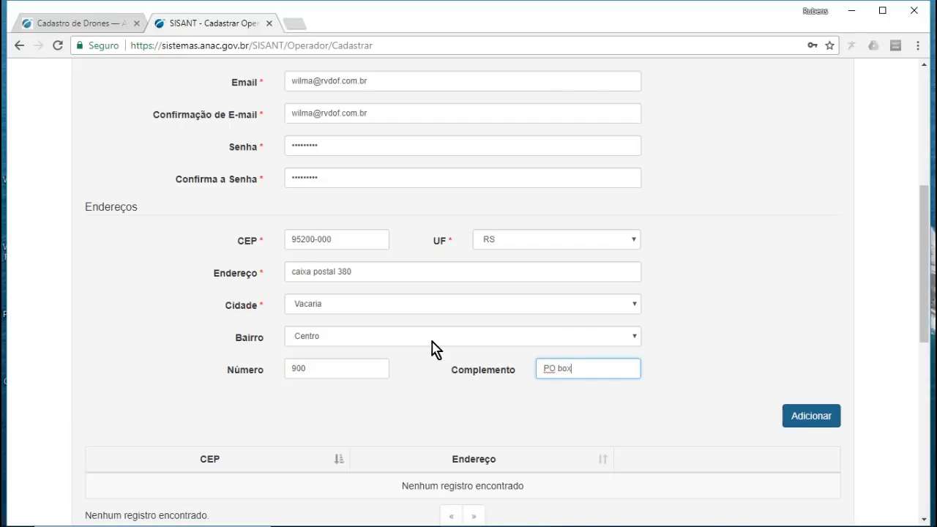
scroll(433, 347, "down", 2)
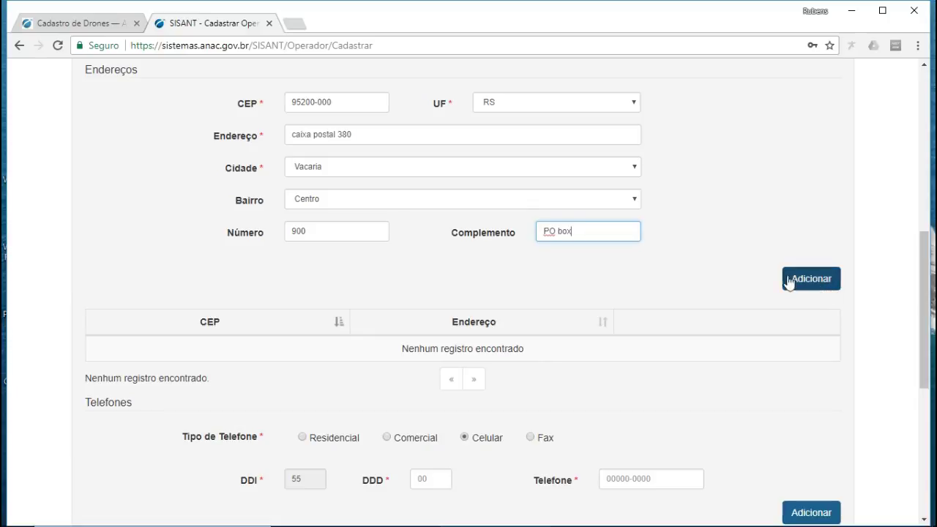
scroll(428, 249, "up", 3)
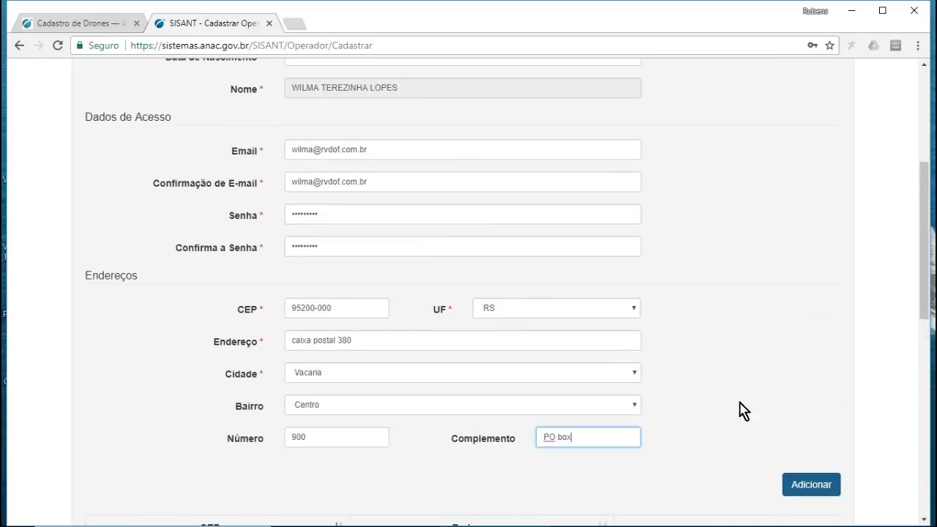
- Add the completed address to the Endereços list
left_click(813, 483)
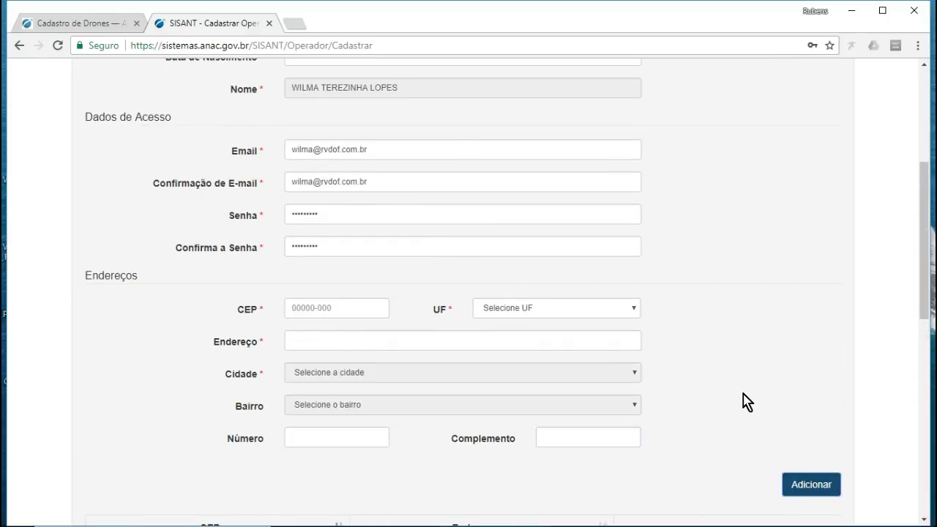
scroll(696, 352, "down", 3)
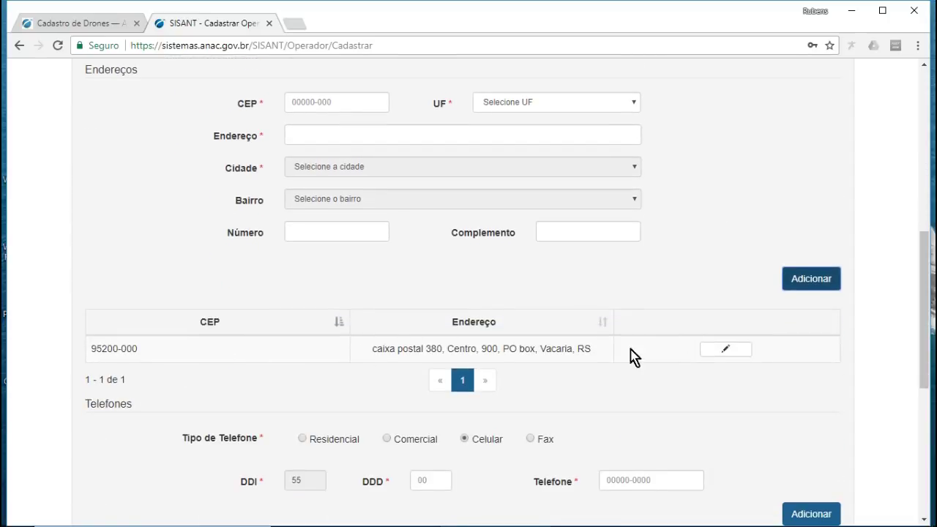
scroll(730, 353, "down", 1)
scroll(730, 353, "down", 3)
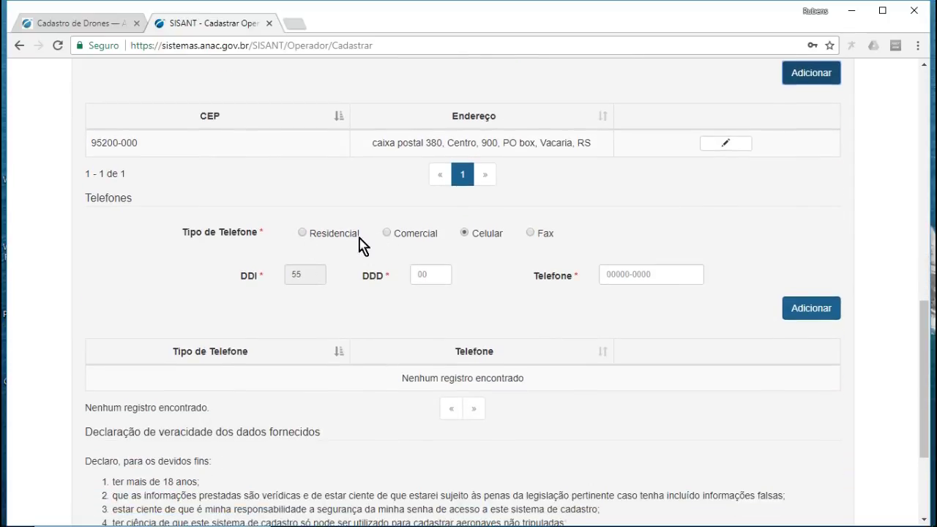
- Add a Residencial phone number with its DDD to the Telefones list
left_click(302, 234)
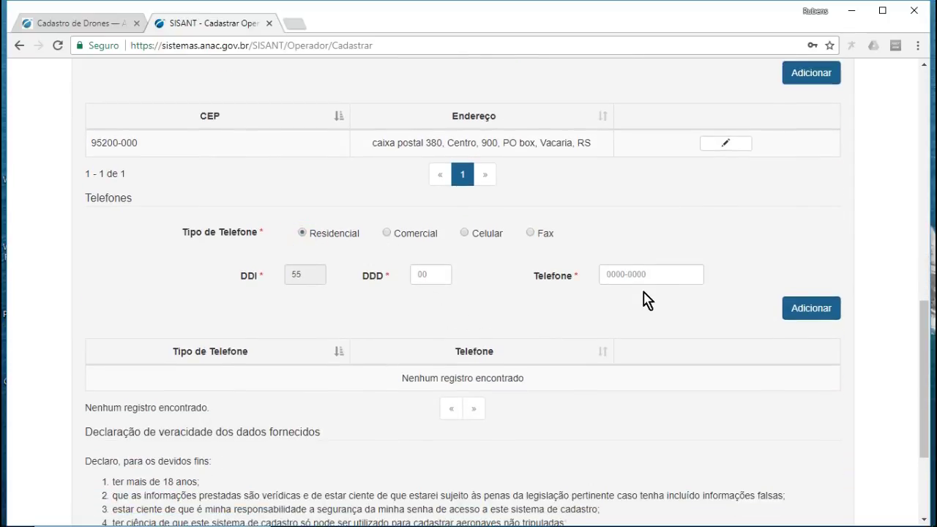
left_click(419, 272)
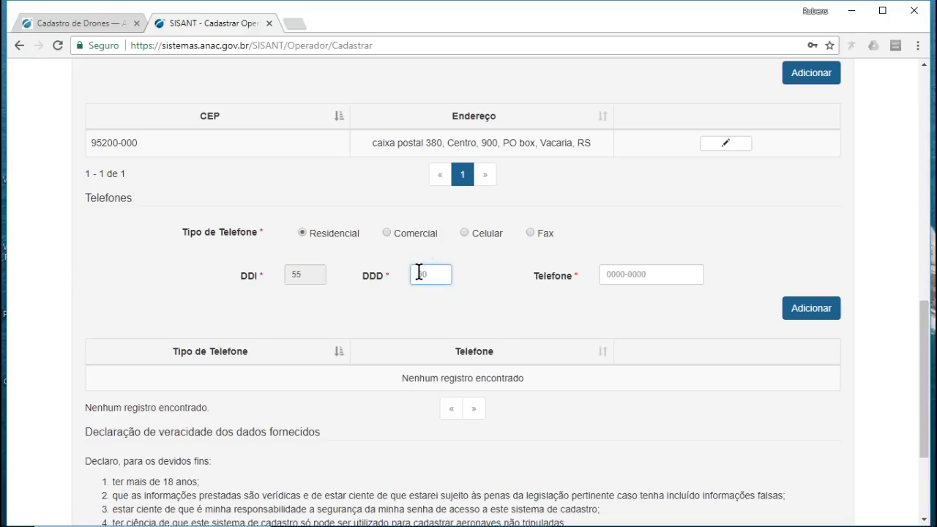
left_click(626, 269)
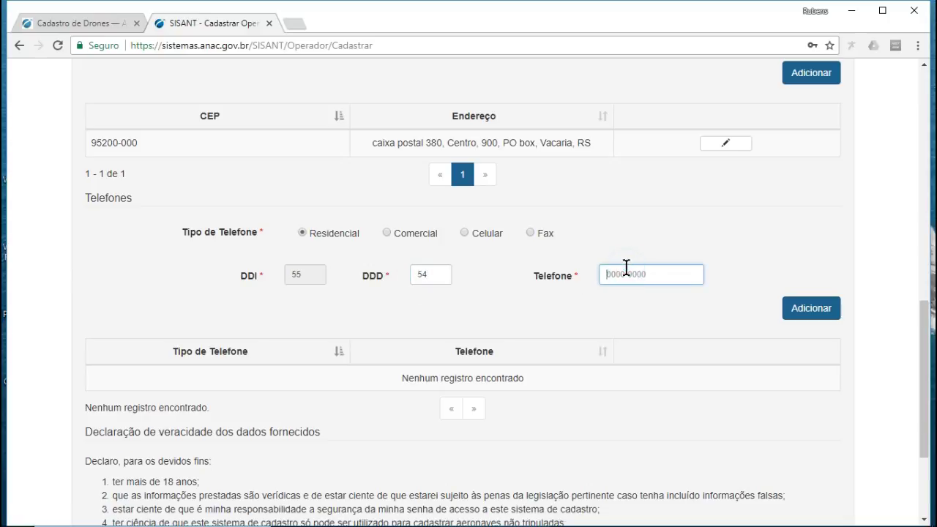
type("3232-1234")
left_click(796, 319)
scroll(512, 343, "down", 1)
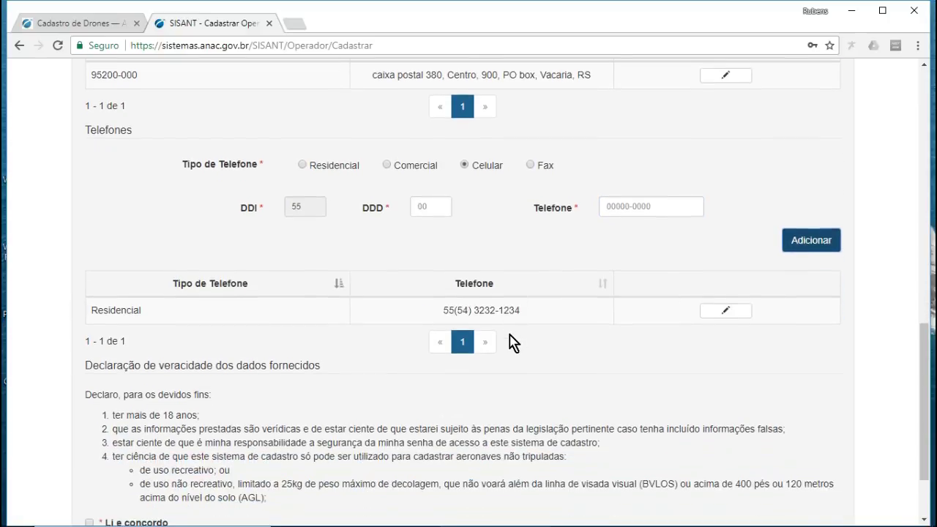
scroll(658, 300, "down", 2)
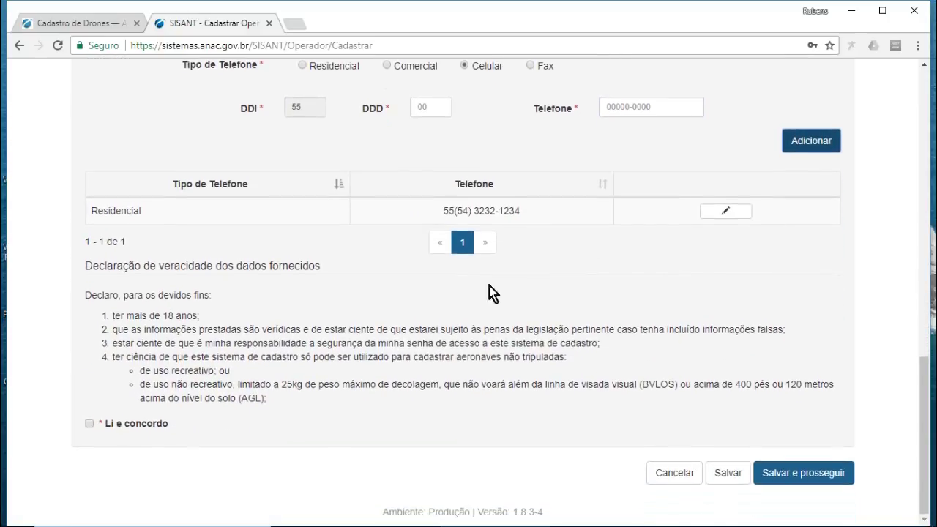
- Accept 'Li e concordo' and save via 'Salvar e prosseguir' until 'Dados incluídos com sucesso' appears
left_click(90, 424)
left_click(797, 474)
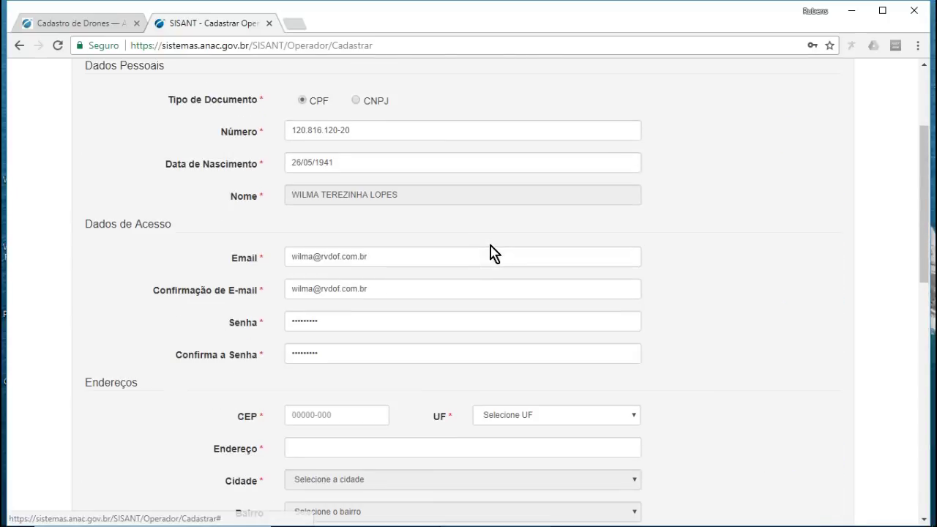
scroll(491, 252, "down", 4)
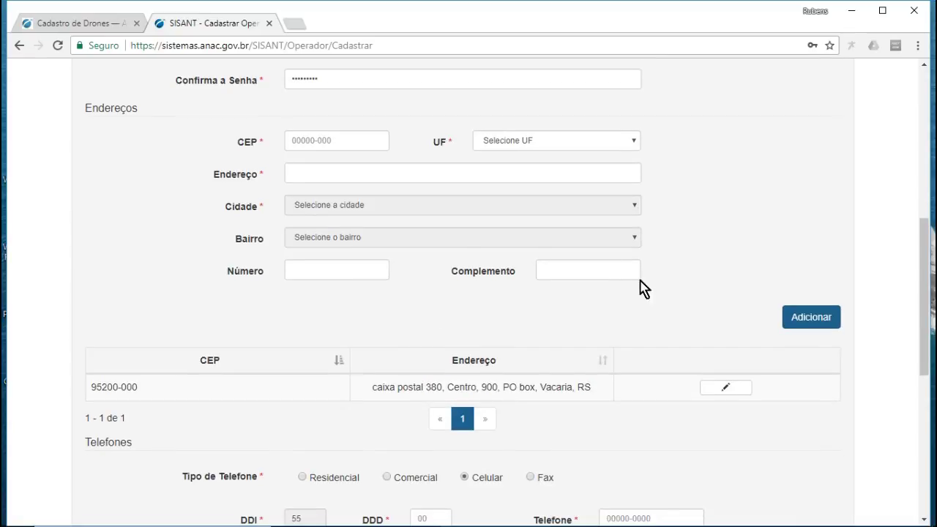
scroll(366, 198, "up", 5)
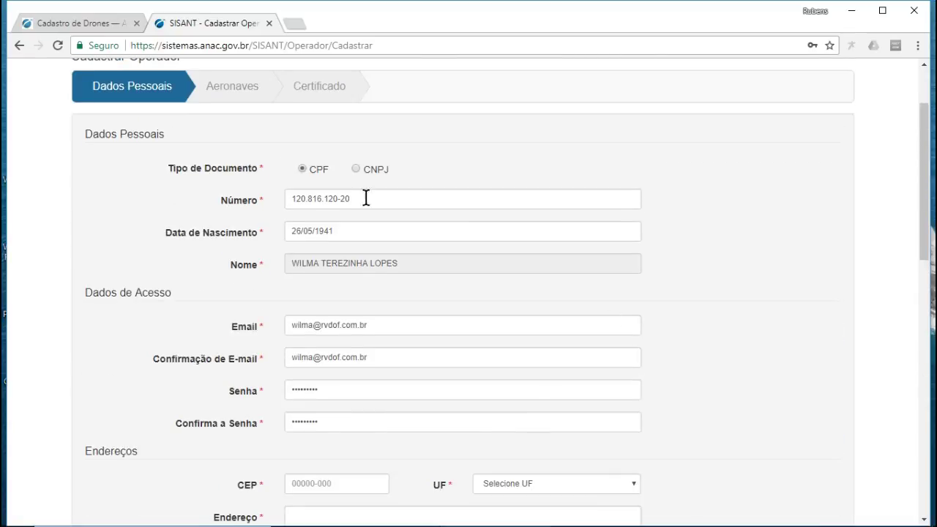
scroll(452, 241, "down", 9)
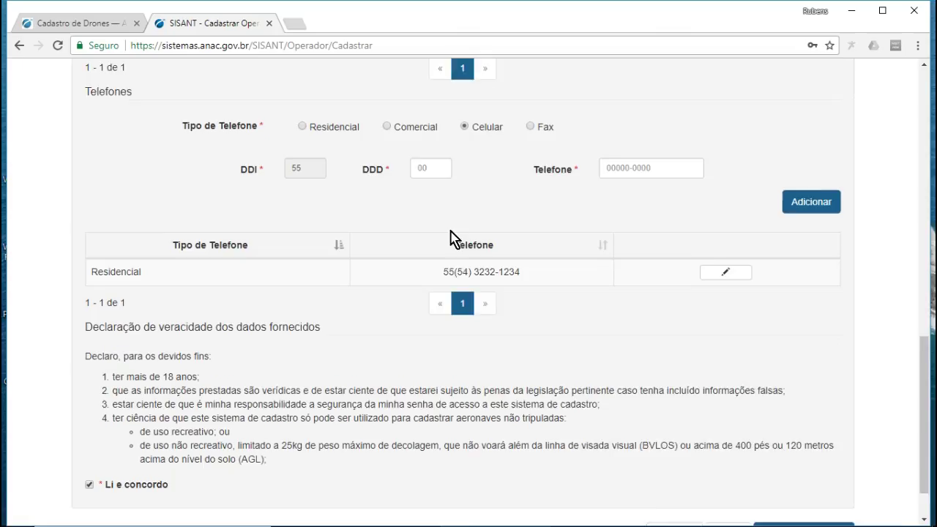
scroll(452, 237, "down", 1)
left_click(803, 475)
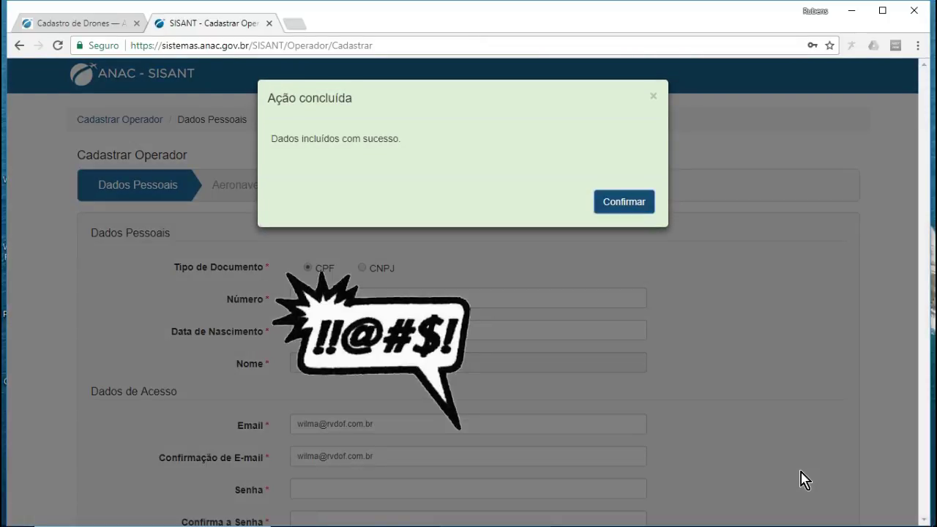
- Confirm the success message, then select DJI as Fabricante and Mavic as Modelo
left_click(624, 202)
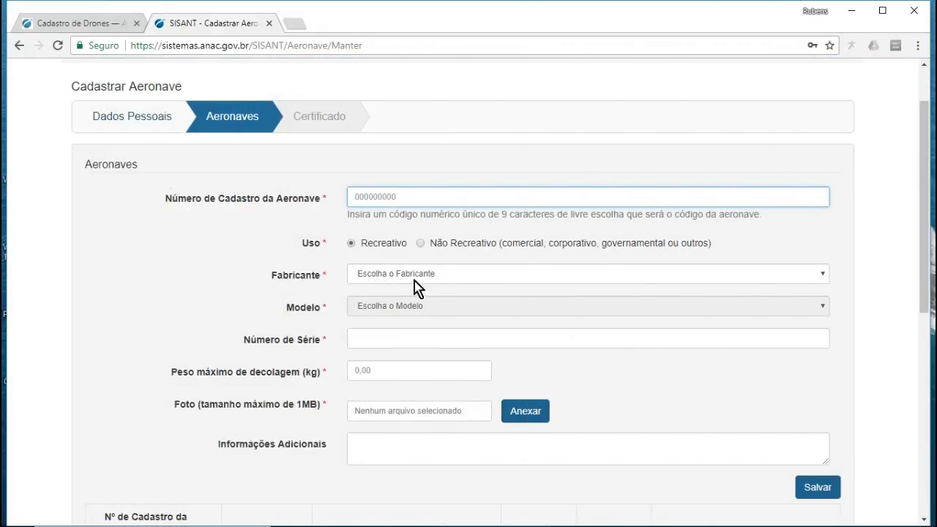
left_click(439, 274)
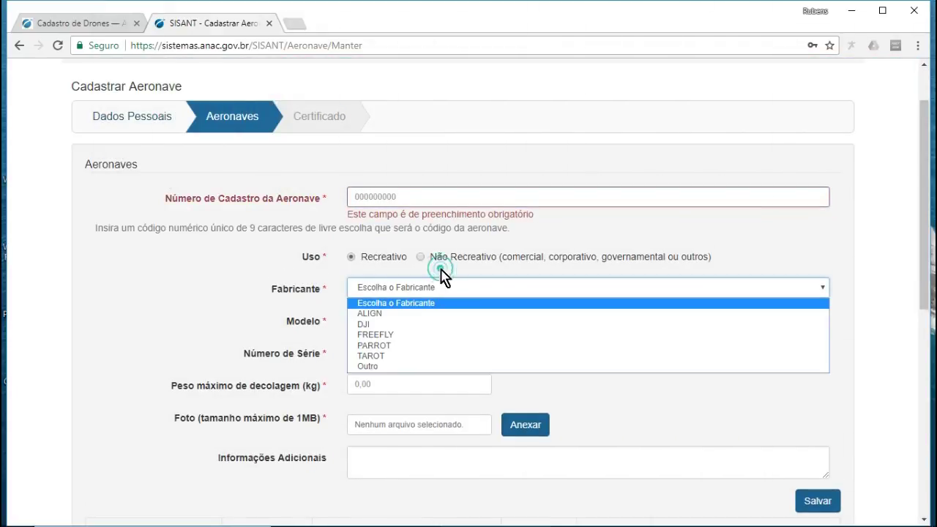
left_click(422, 333)
left_click(425, 322)
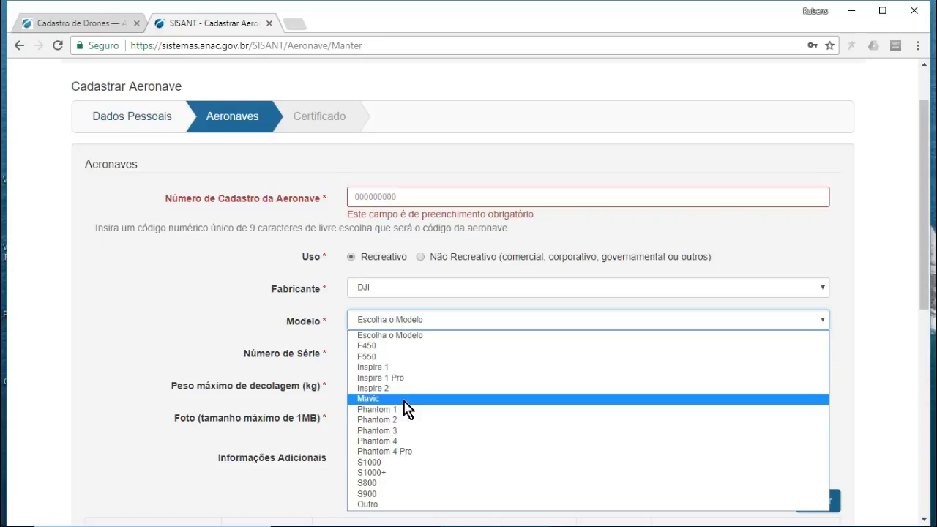
left_click(404, 399)
left_click(422, 352)
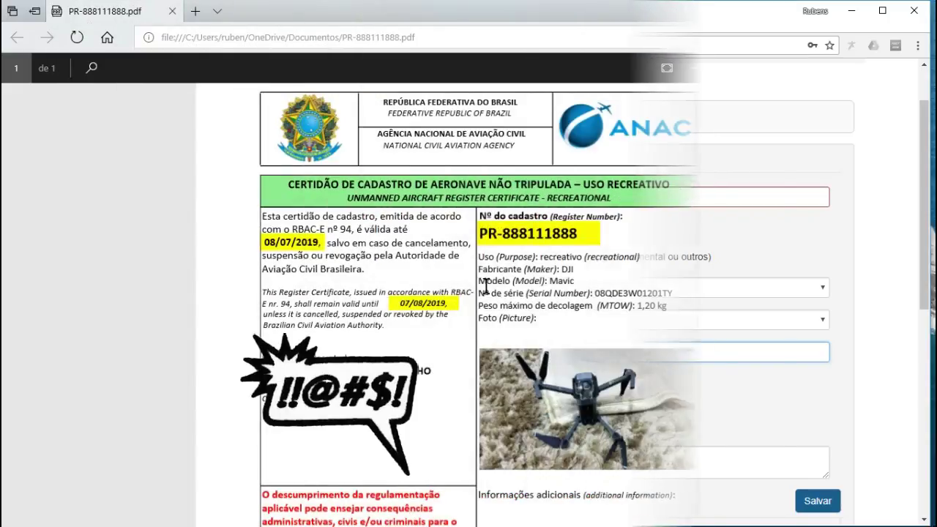
scroll(494, 271, "down", 3)
scroll(495, 271, "up", 3)
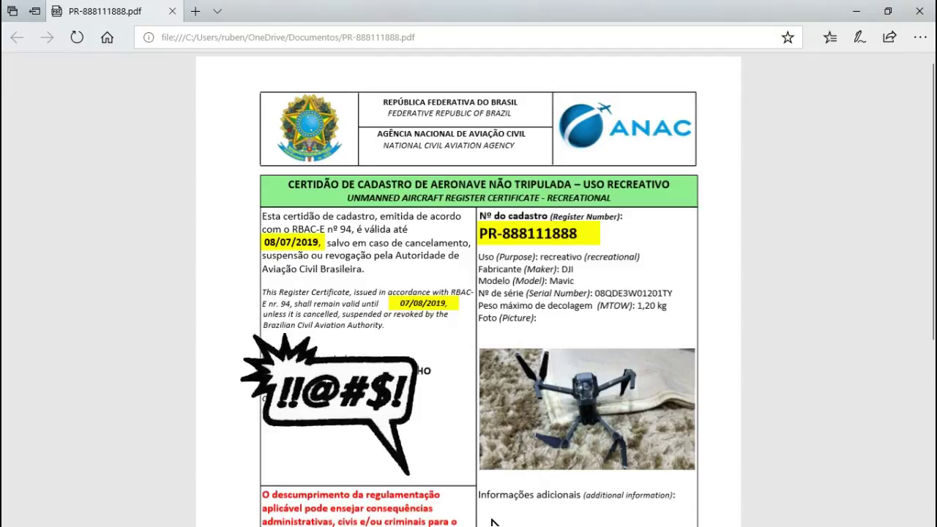
key("alt+Tab")
key("alt+Tab")
key("alt+Tab")
left_click(362, 191)
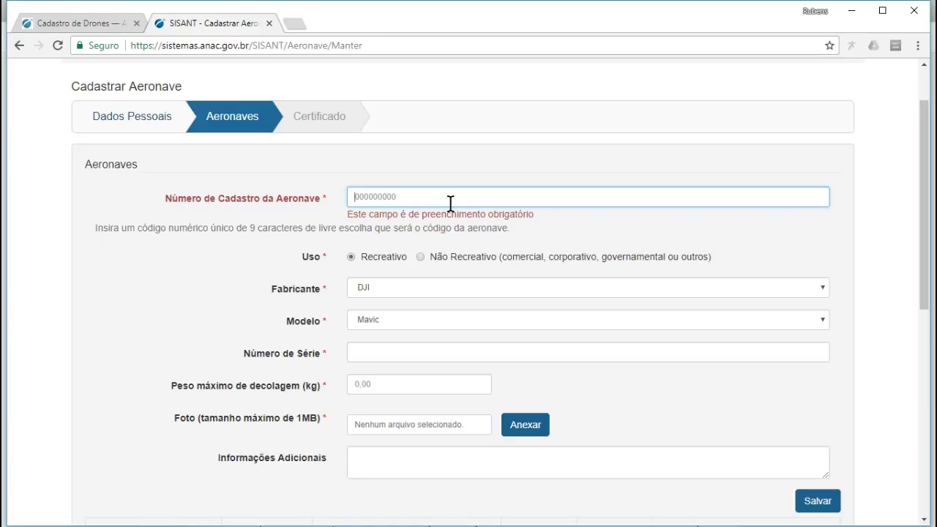
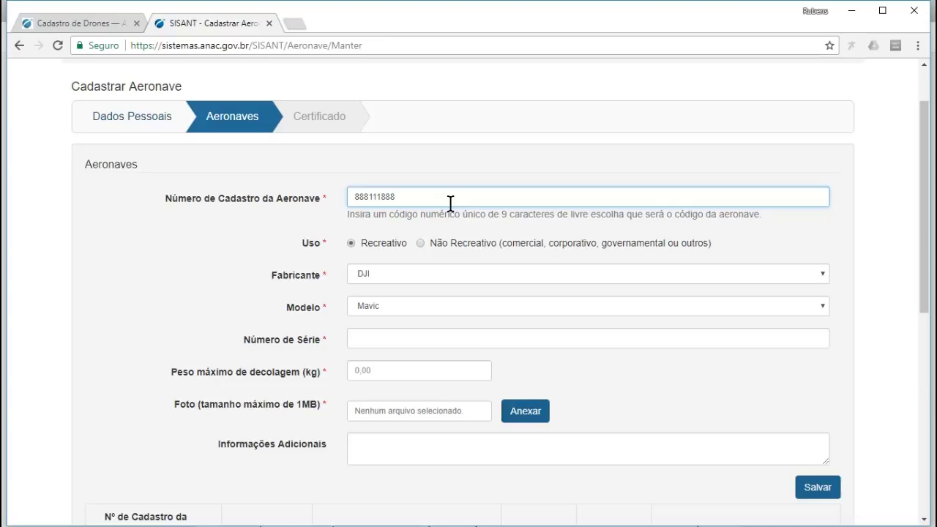
key("BackSpace")
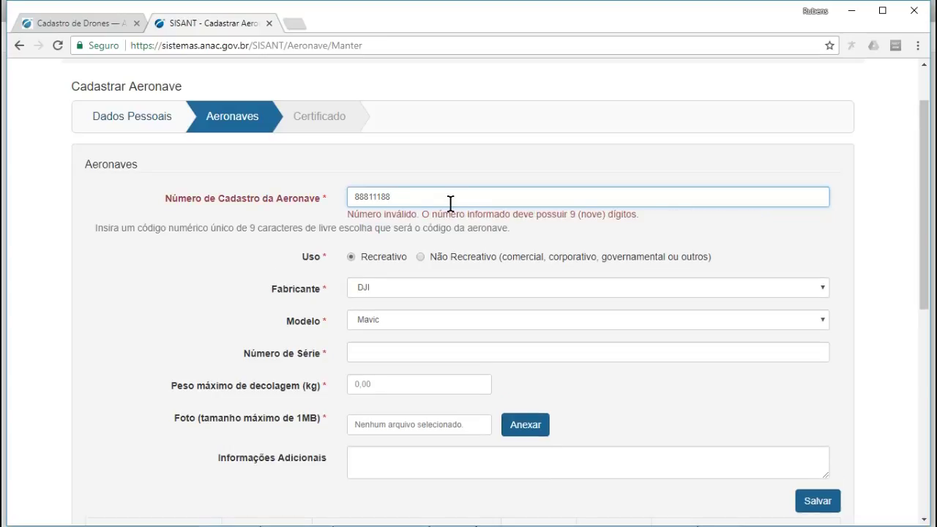
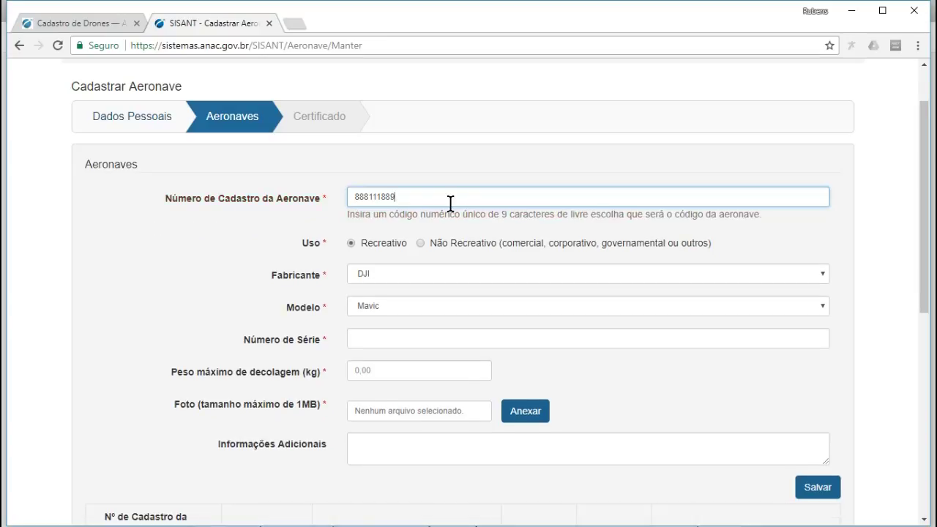
left_click(399, 339)
left_click(398, 339)
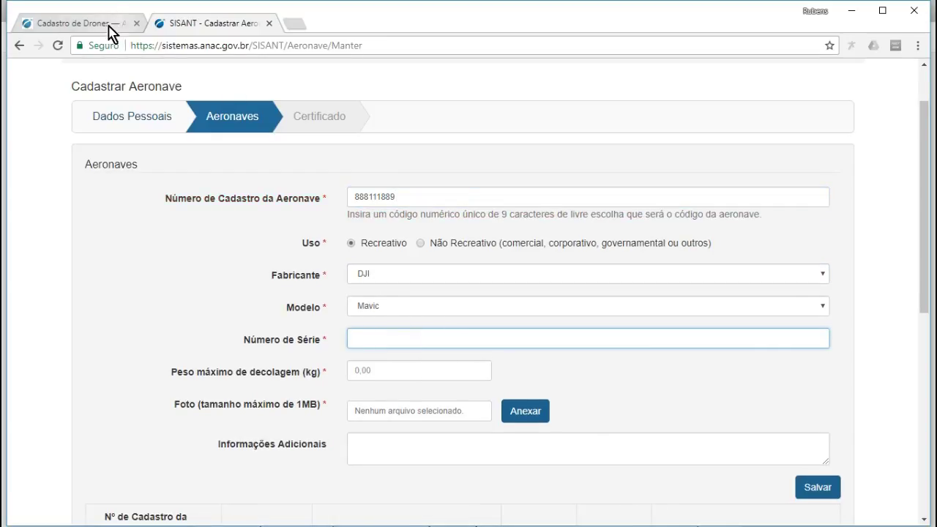
key("alt+Tab")
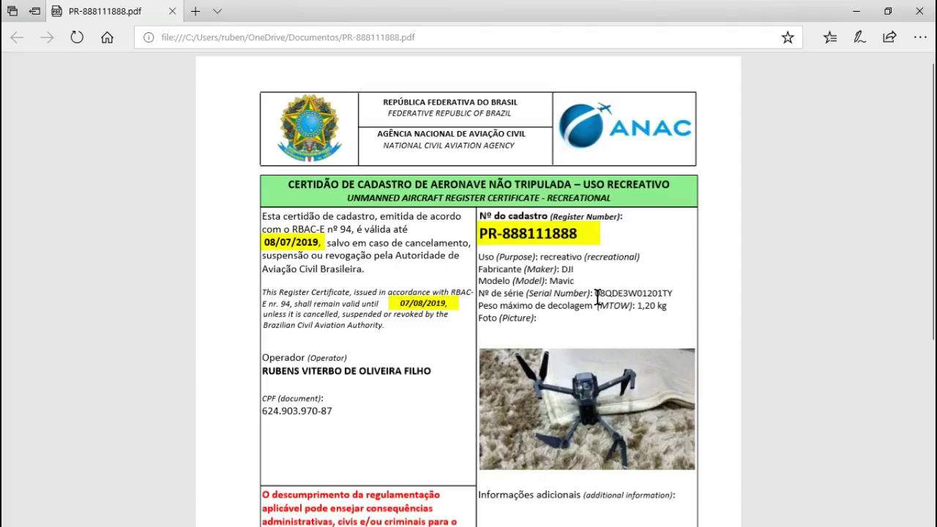
left_click_drag(594, 293, 675, 289)
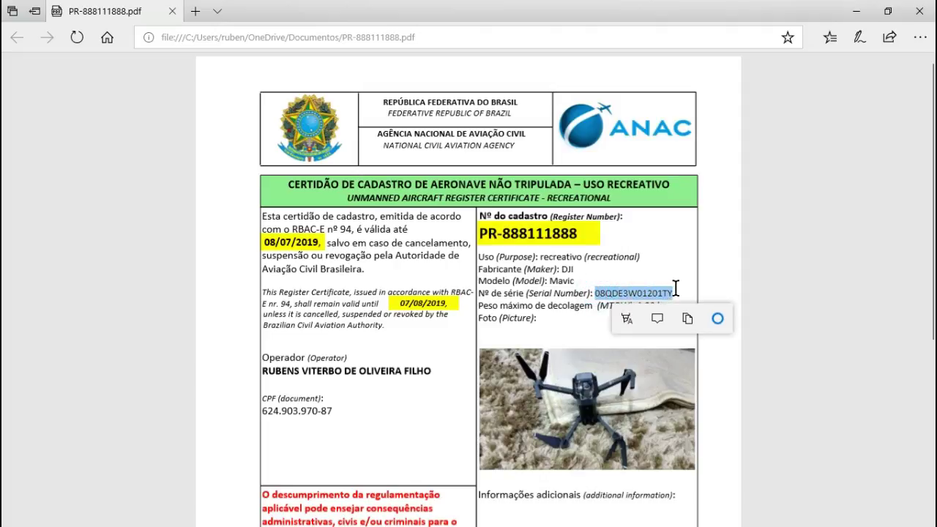
right_click(654, 293)
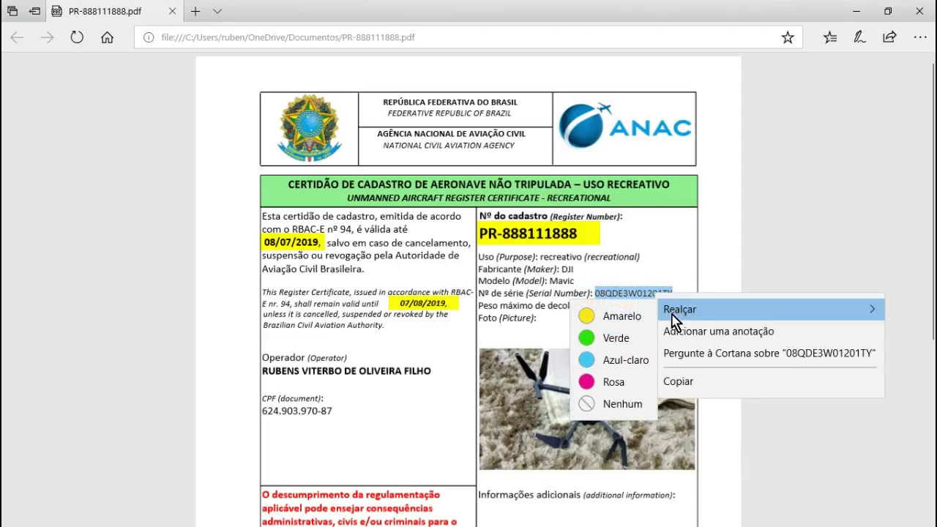
left_click(691, 382)
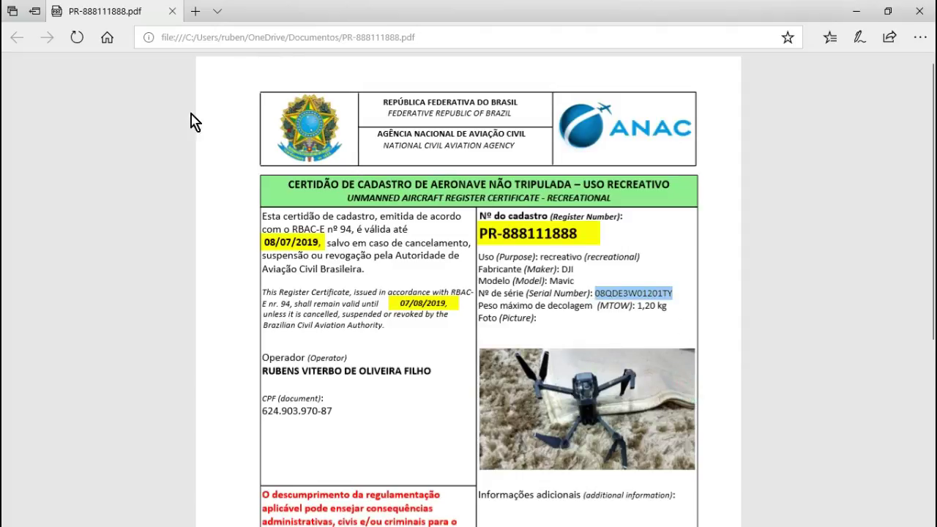
key("alt+Tab")
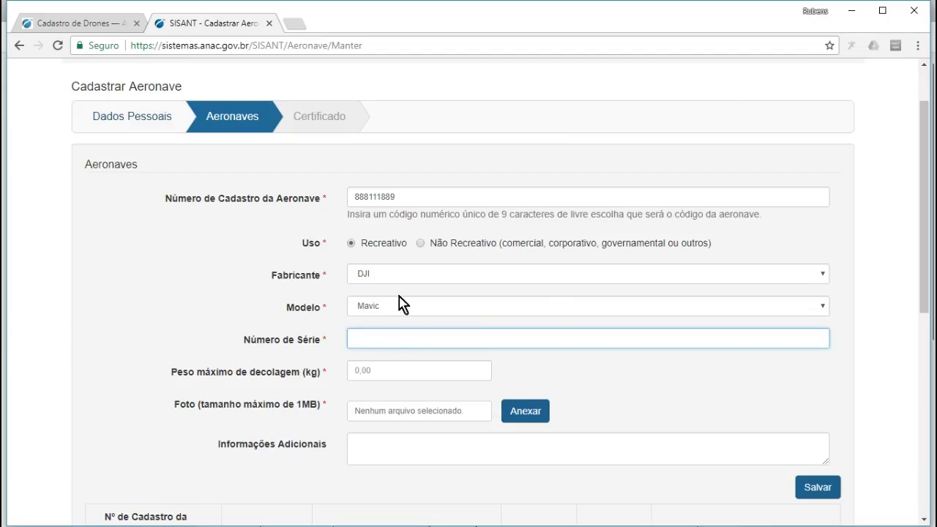
- Paste serial 08QDE3W01201TZ into Número de Série and enter a 0,75 kg maximum takeoff weight
key("ctrl+v")
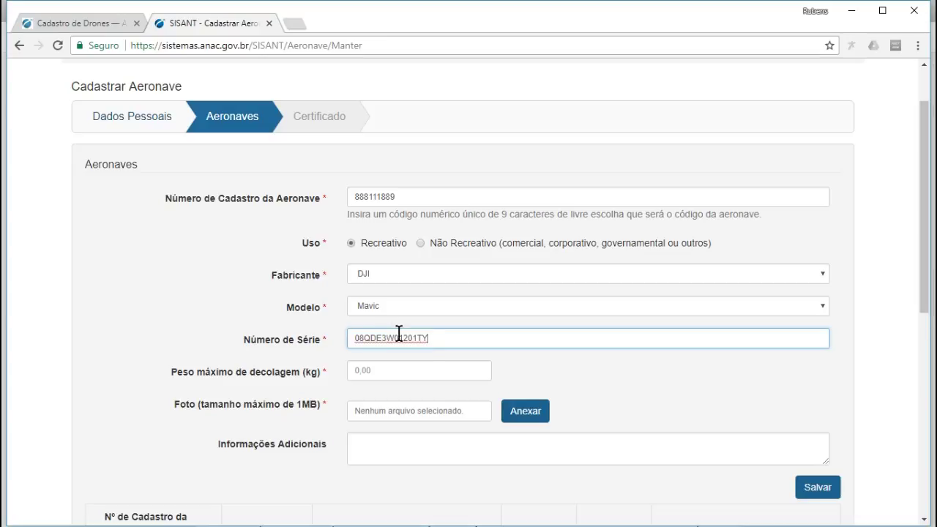
key("BackSpace")
left_click(380, 371)
type("0,07")
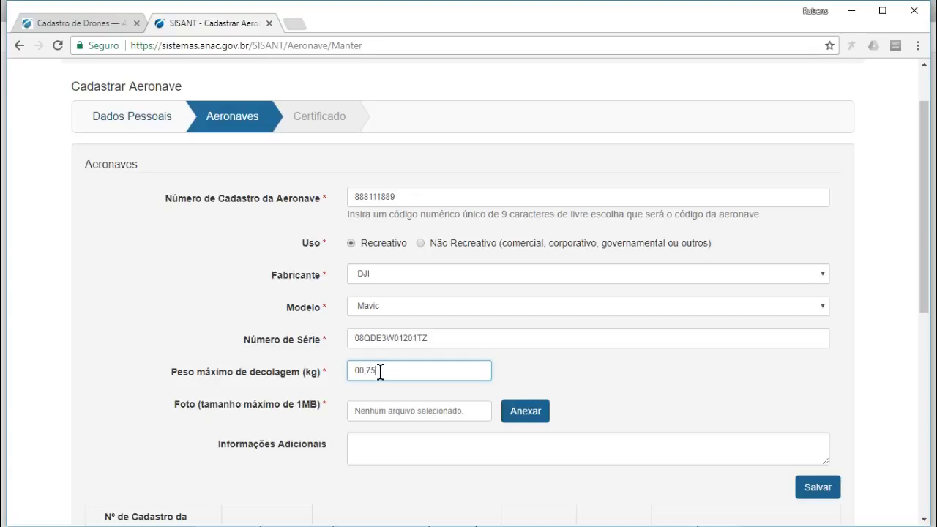
left_click(377, 412)
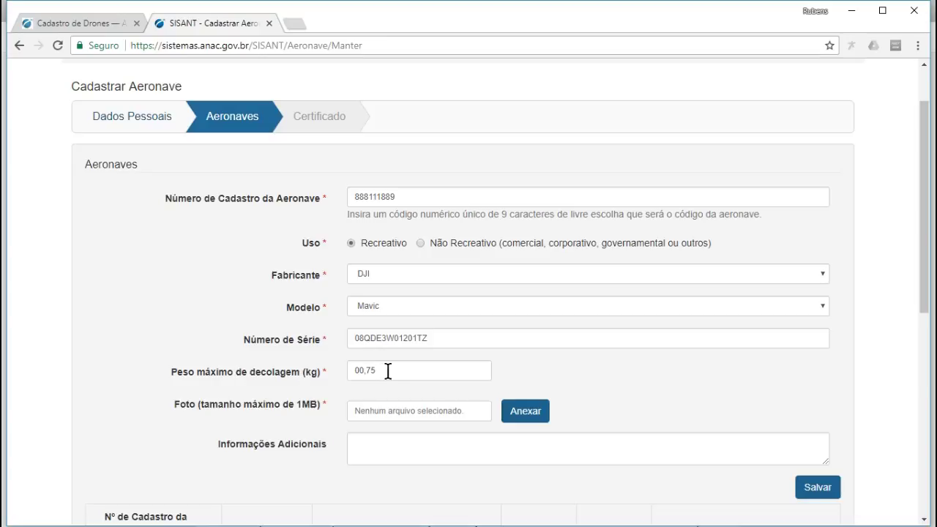
left_click(358, 373)
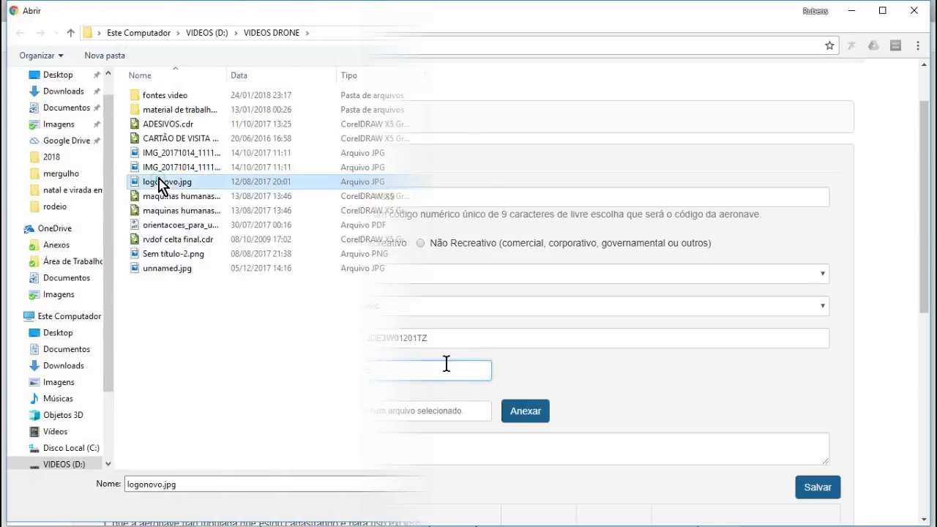
- Attach logonovo.jpg, note the drone's cinza chumbo and roxo colours, and save the aircraft
double_click(156, 186)
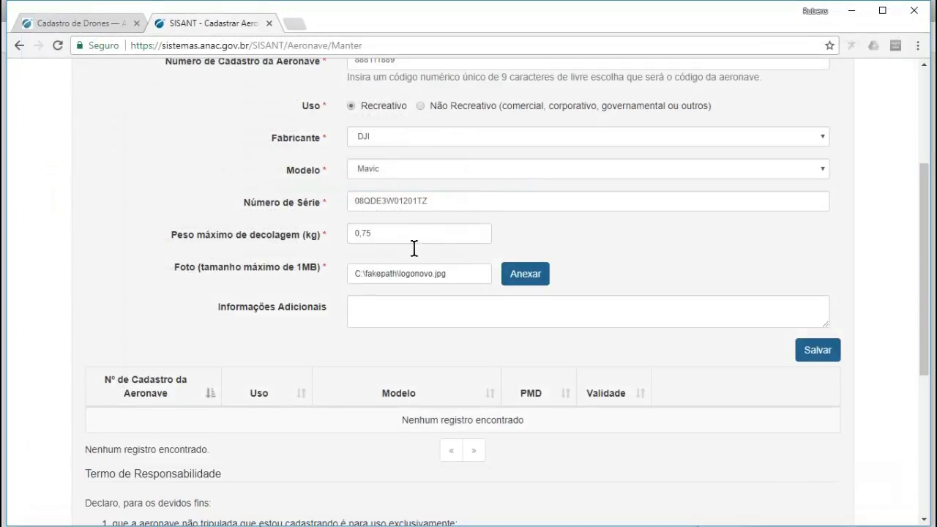
left_click(363, 306)
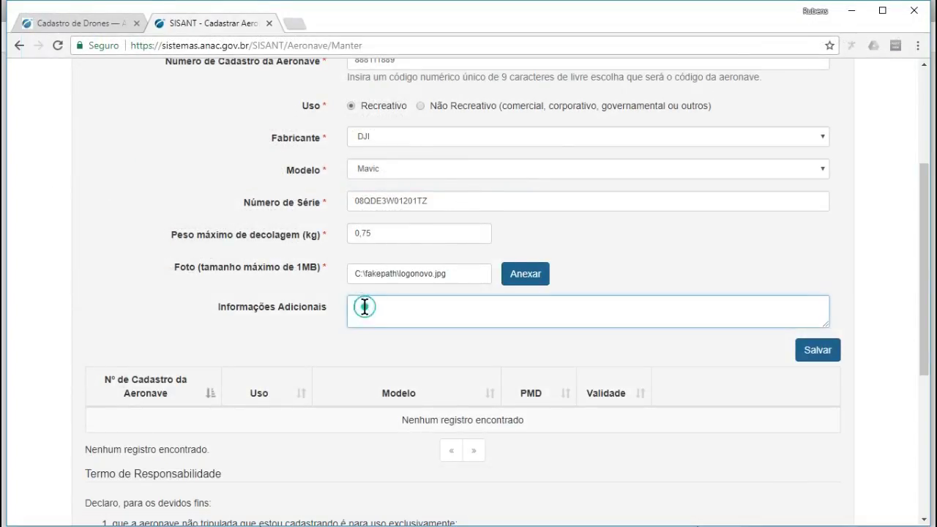
type("aeronava ")
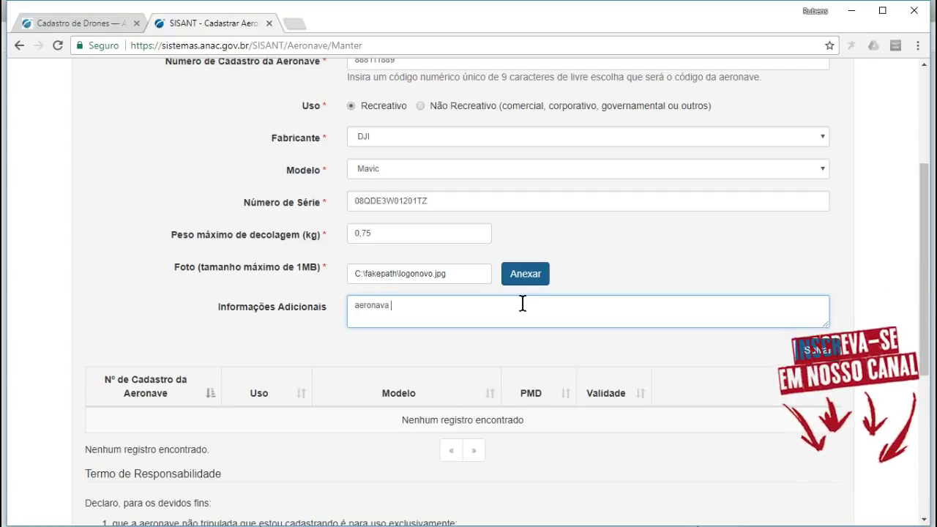
type("nas cores cinza chumbo, e roxo")
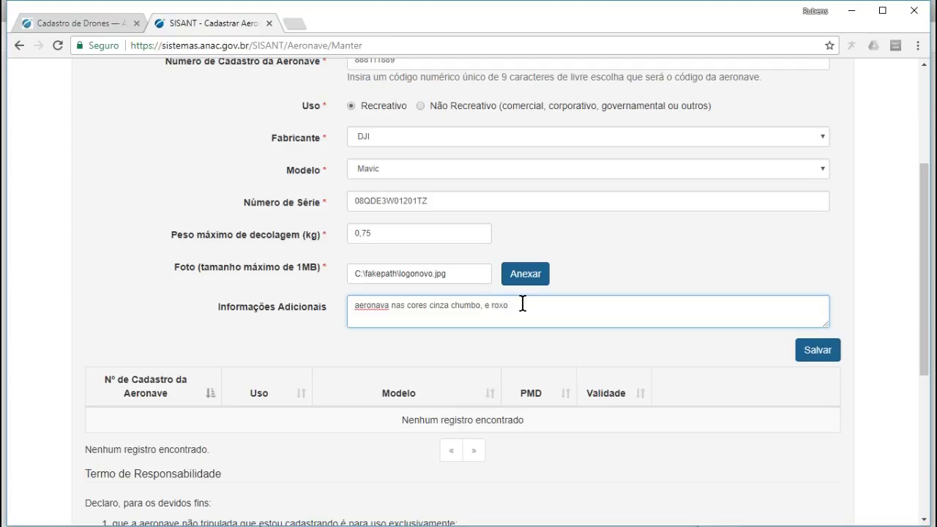
scroll(442, 293, "down", 3)
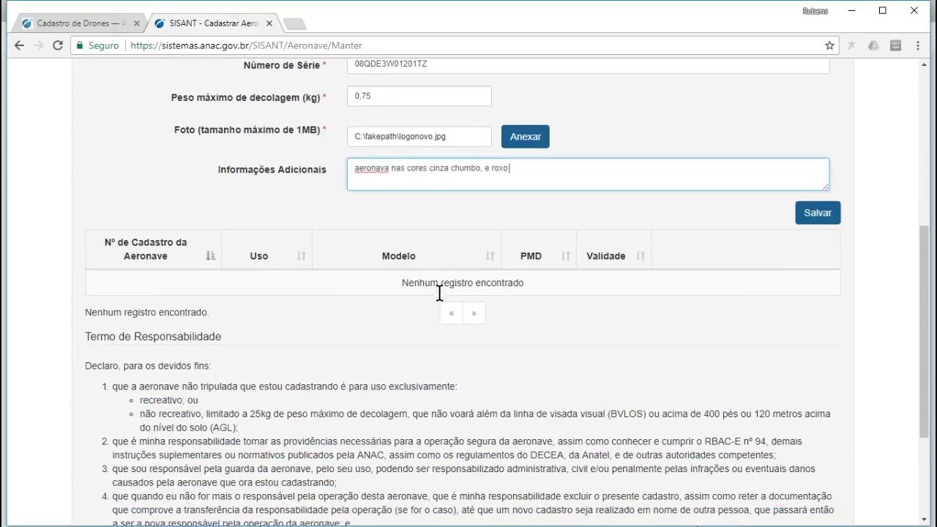
left_click(805, 226)
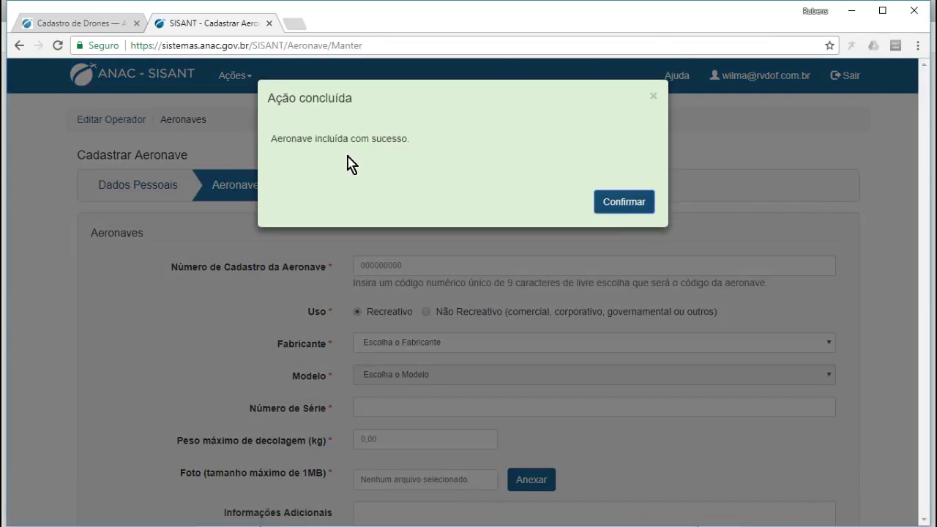
- Confirm the 'Aeronave incluída com sucesso' message and scroll to the listed Recreativo Mavic drone
left_click(625, 218)
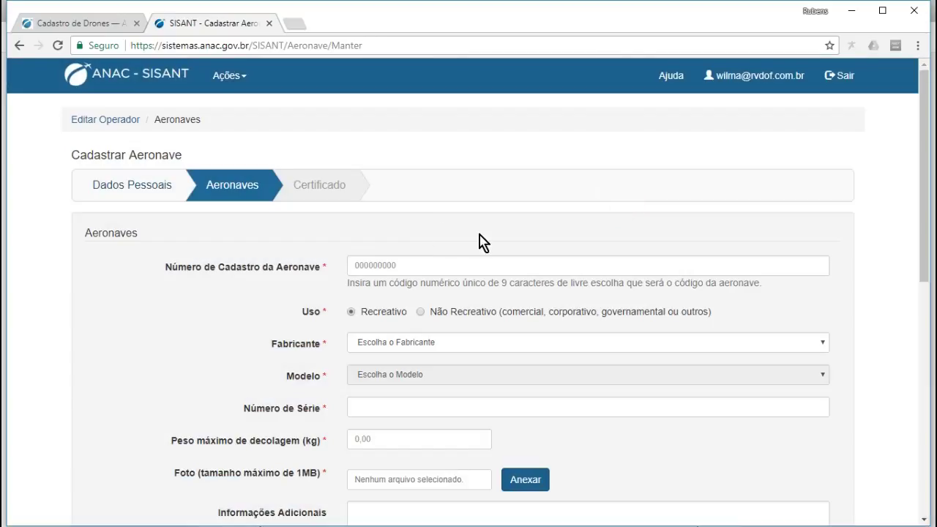
scroll(480, 234, "down", 3)
scroll(477, 230, "down", 2)
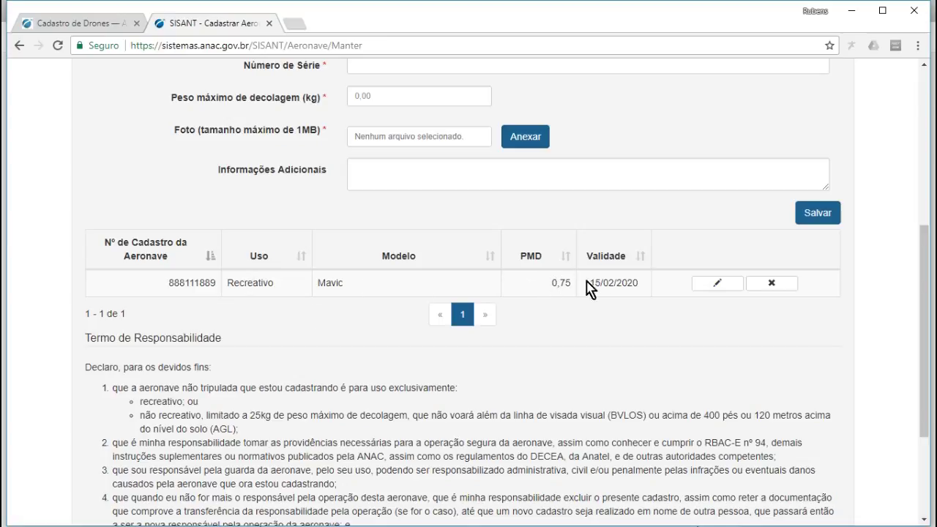
- Load drone 888111889 back into the form and review its serial, 0,75 kg weight, photo and note
left_click(717, 285)
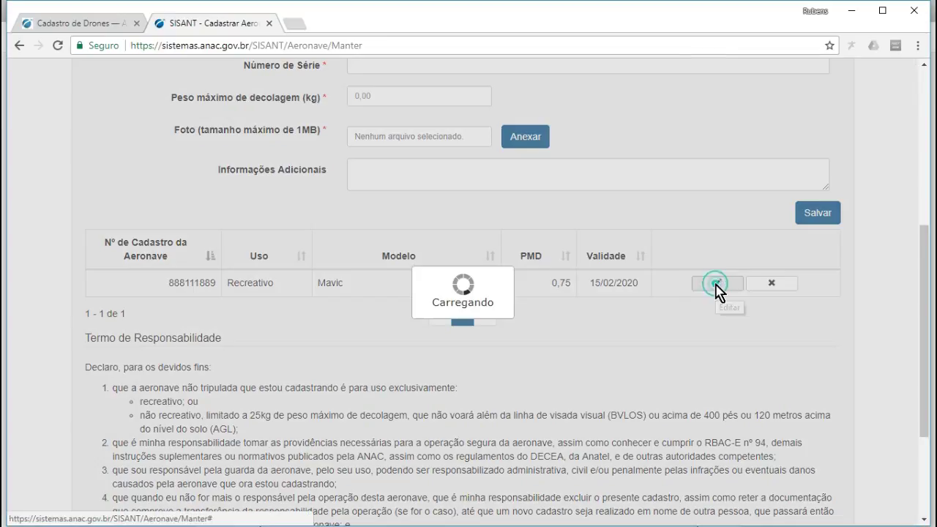
scroll(446, 263, "down", 6)
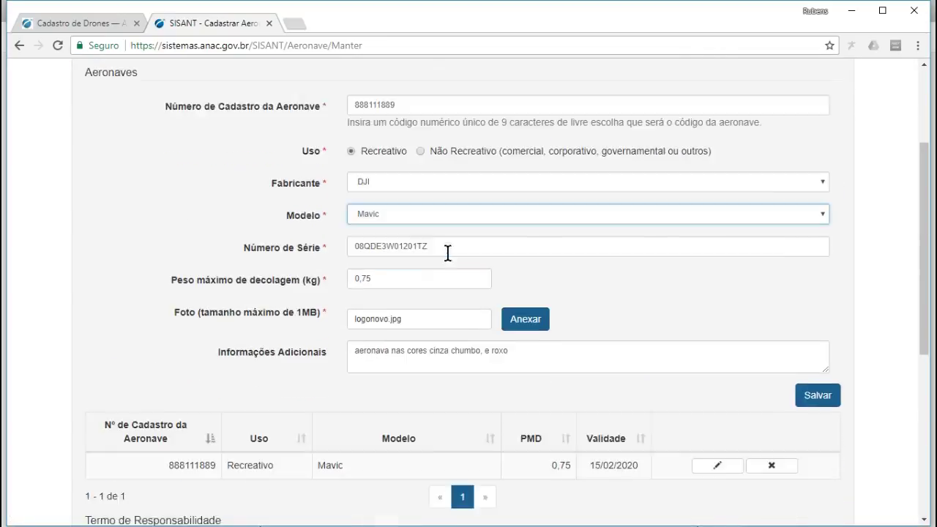
scroll(442, 262, "up", 4)
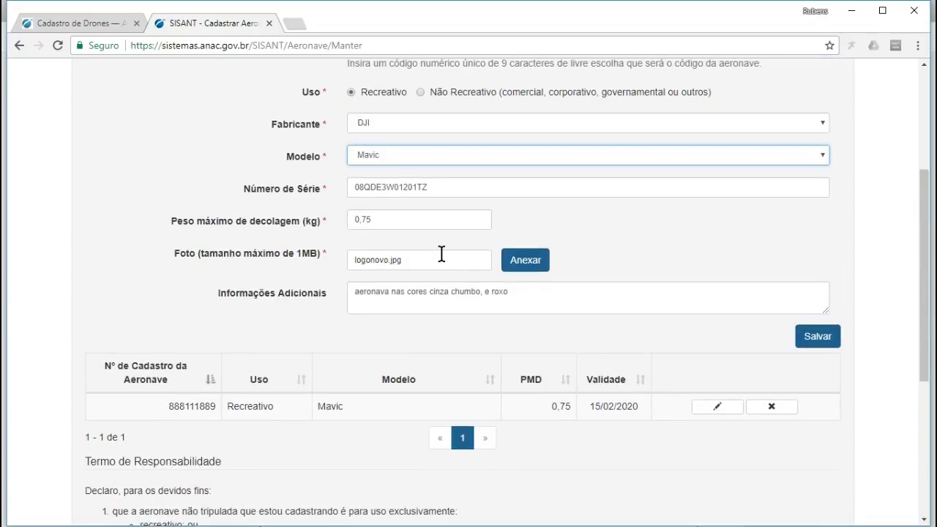
scroll(447, 255, "up", 2)
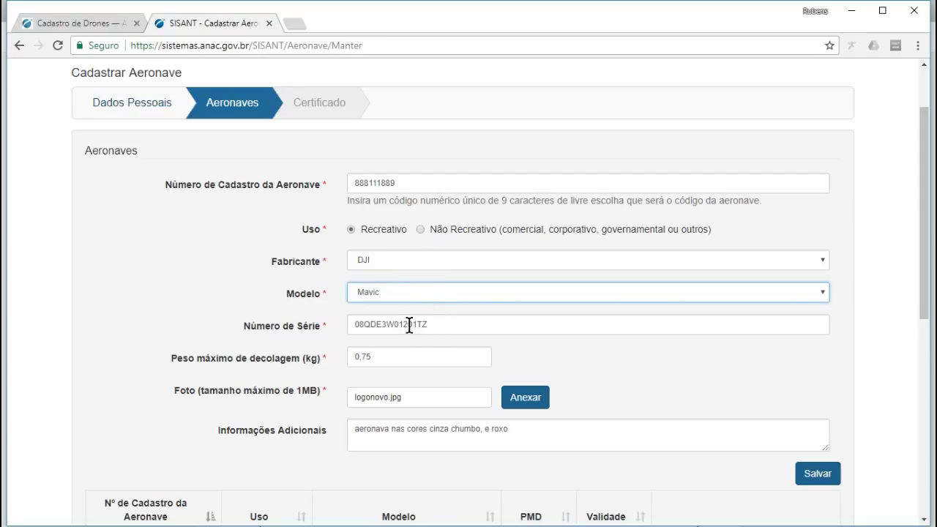
scroll(409, 325, "down", 2)
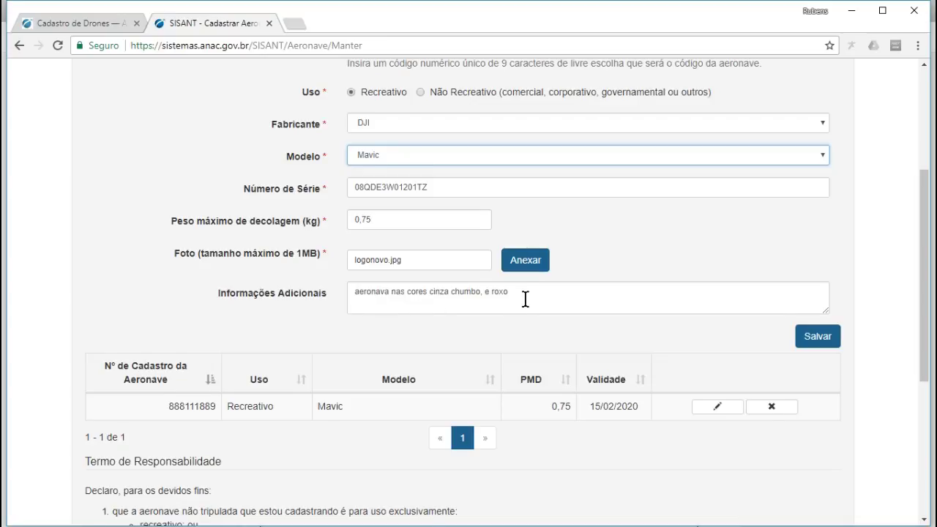
scroll(524, 299, "up", 3)
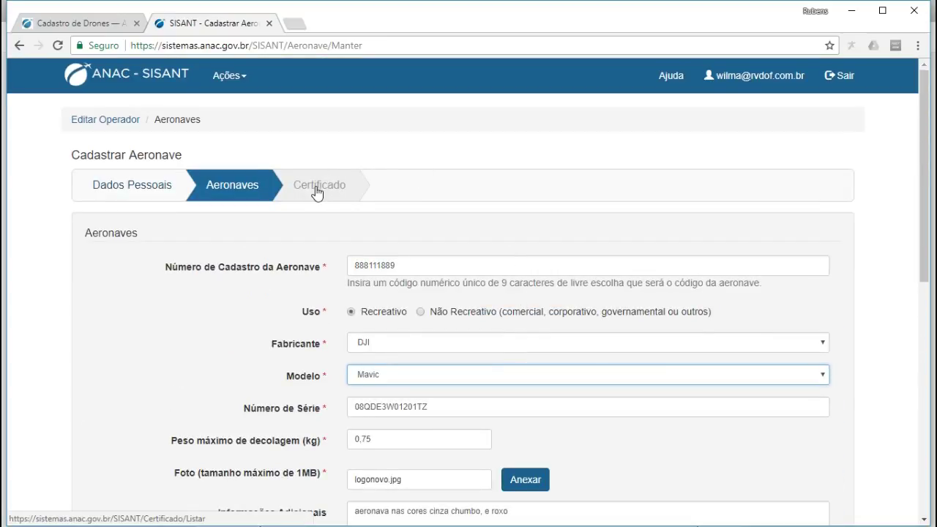
scroll(479, 234, "down", 7)
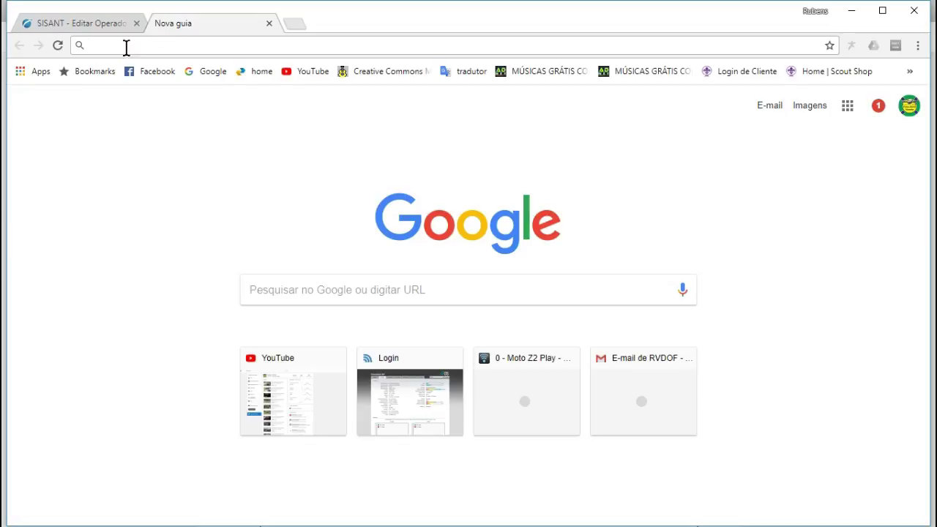
- Search Google for 'sarpas anac' using the autocomplete suggestion
left_click(312, 295)
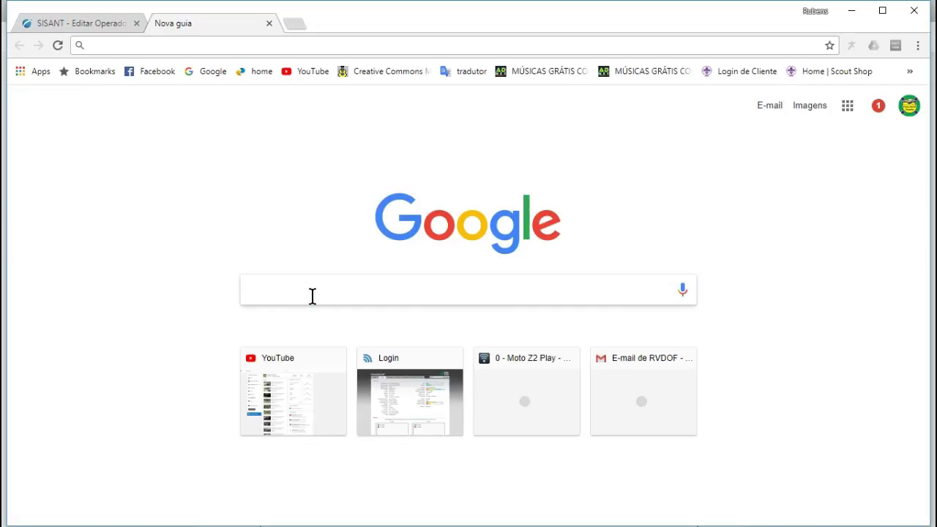
type("sarpas")
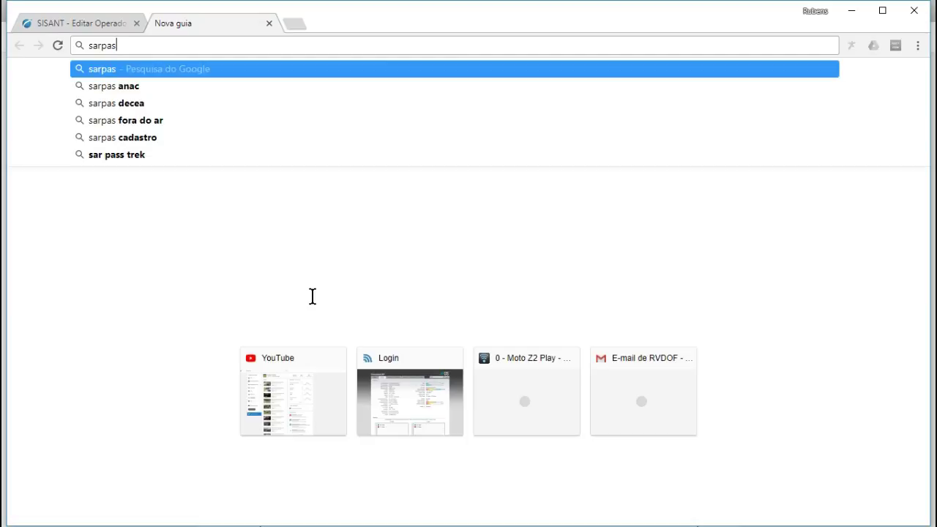
key("Down")
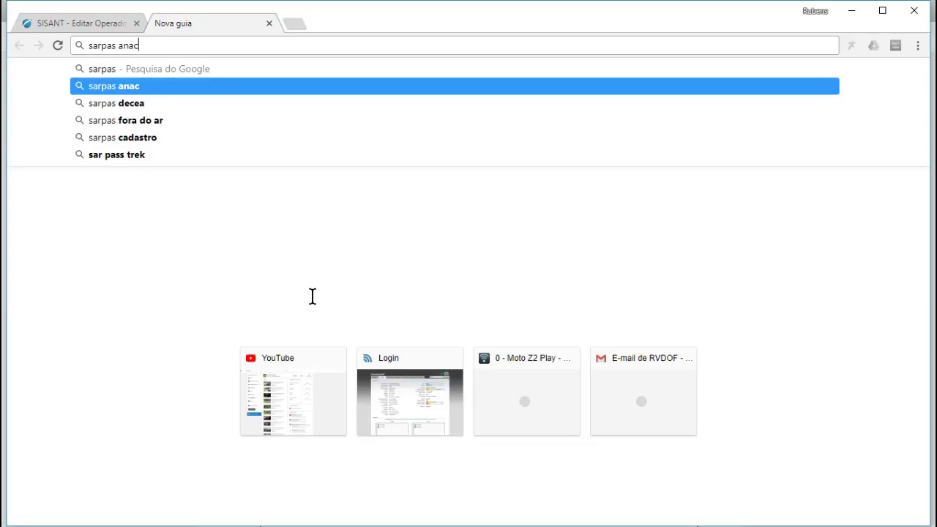
key("Return")
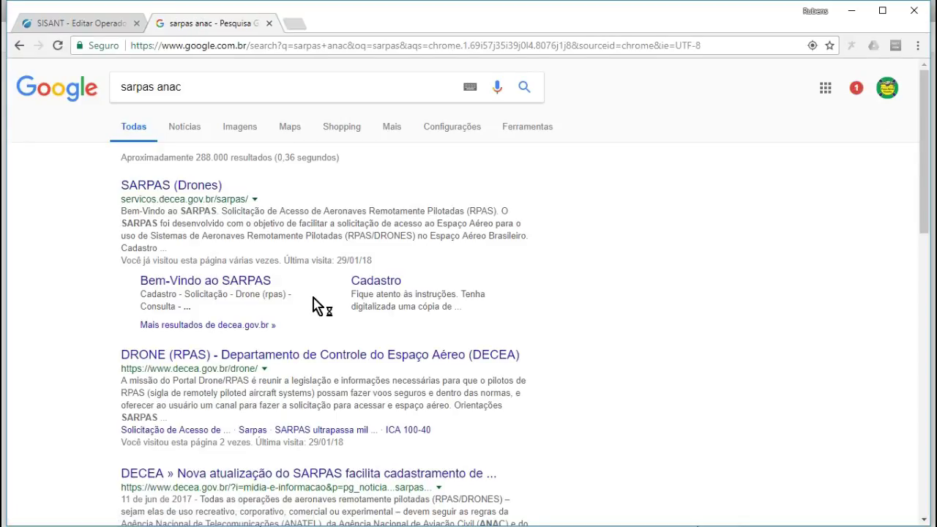
- Open the DECEA SARPAS (Drones) site from the search results and look over its home page
left_click(167, 189)
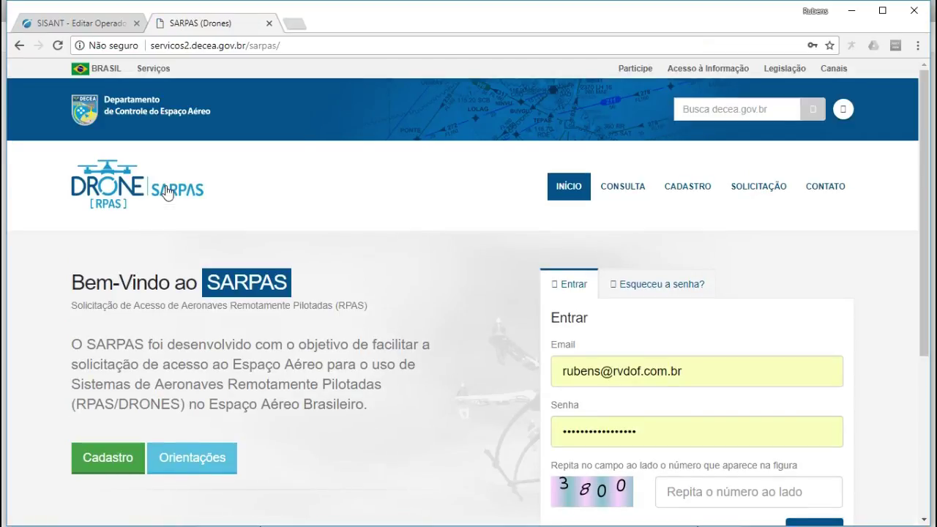
scroll(717, 351, "down", 2)
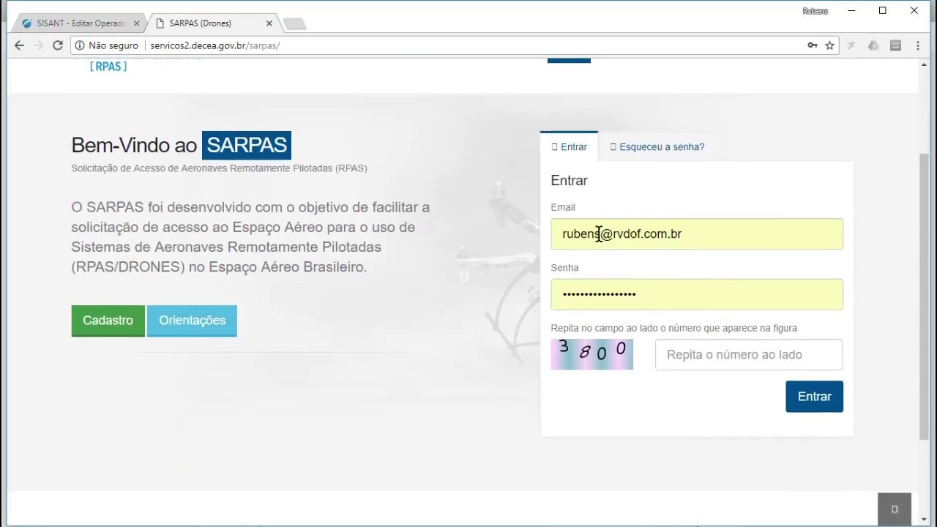
scroll(625, 281, "up", 2)
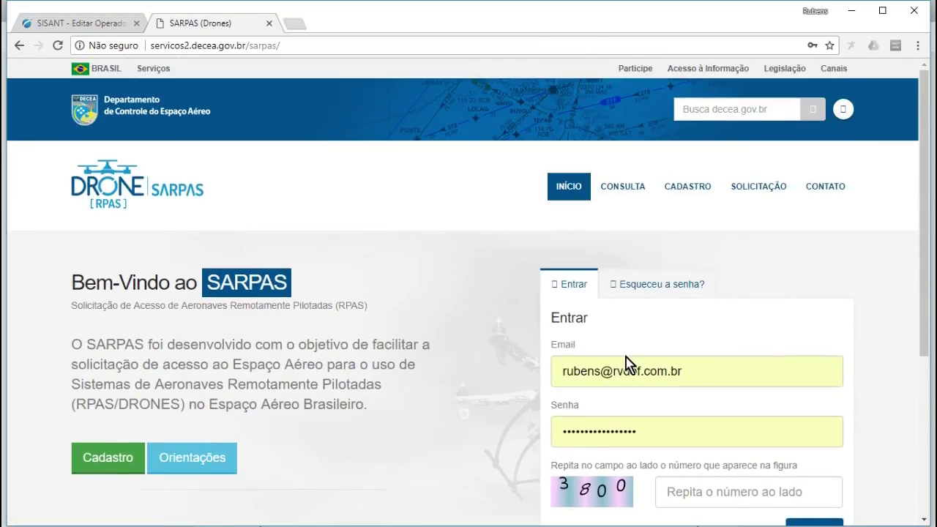
scroll(650, 360, "down", 1)
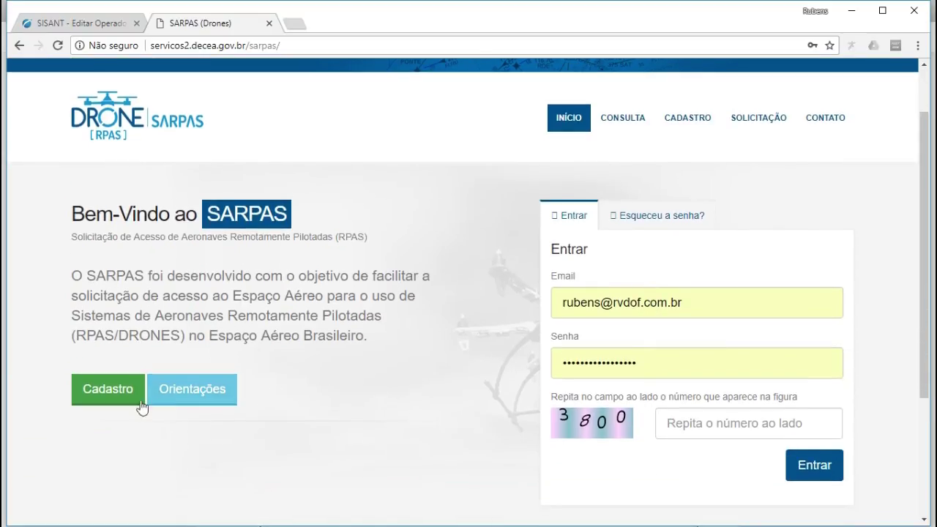
- Read through the Cadastro registration instructions and checklist, then choose the Piloto profile
left_click(108, 394)
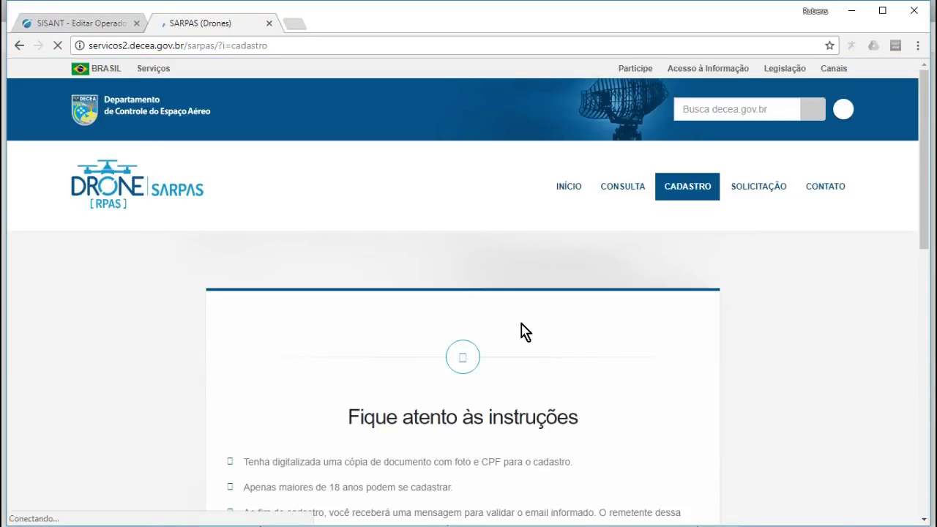
scroll(523, 330, "down", 2)
scroll(522, 330, "down", 1)
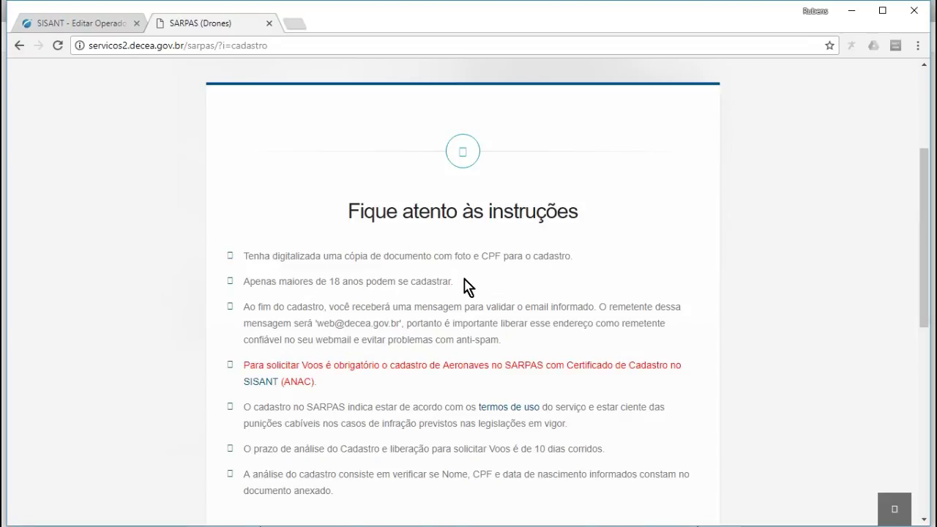
scroll(465, 287, "down", 1)
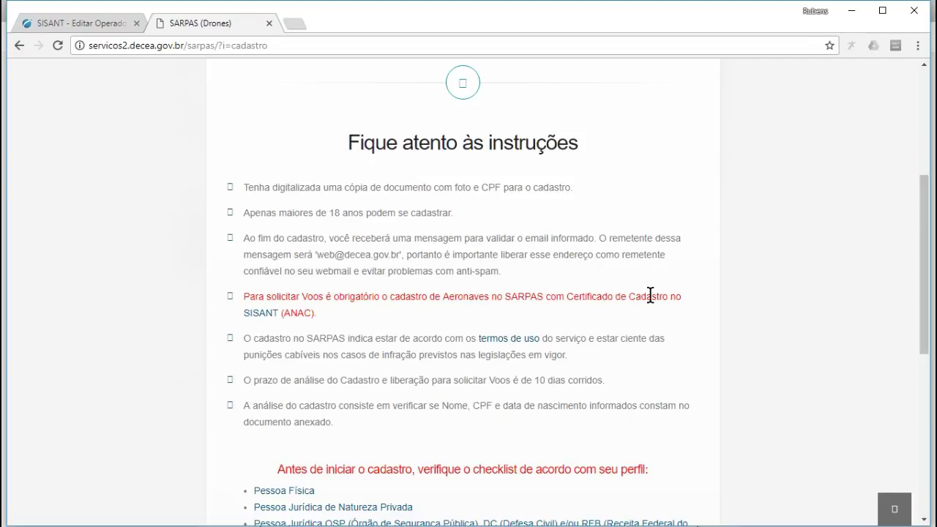
scroll(549, 322, "down", 1)
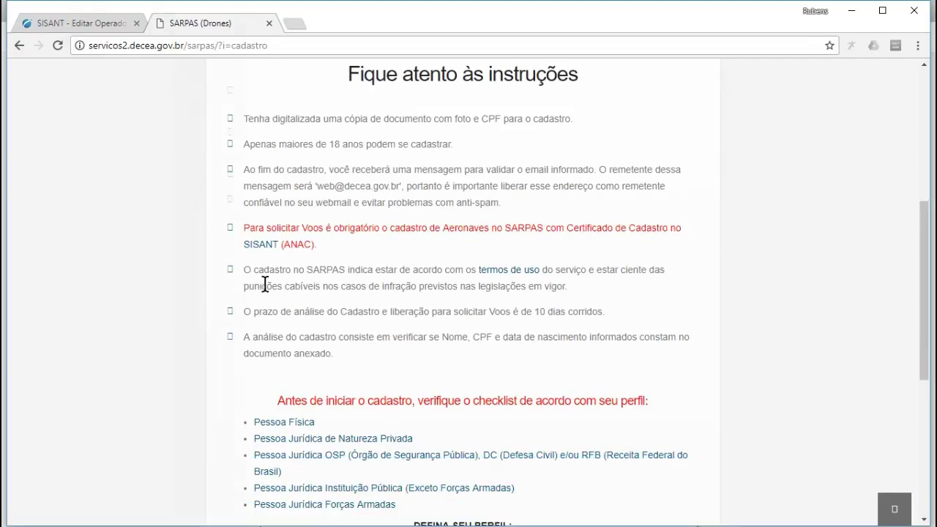
scroll(265, 284, "down", 3)
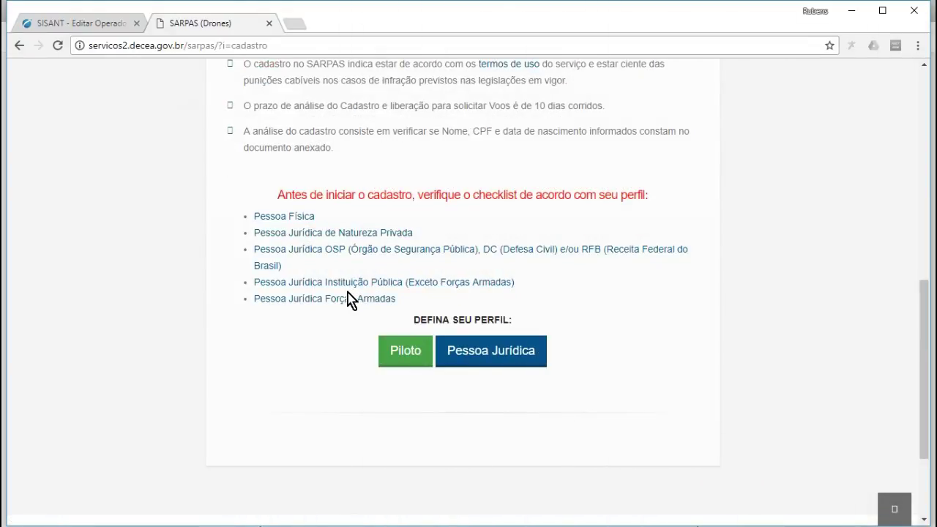
scroll(350, 299, "up", 6)
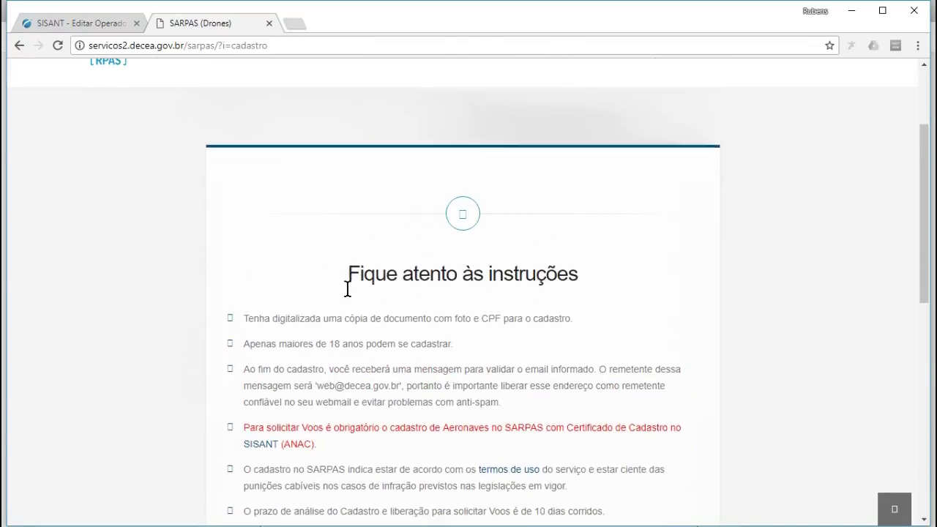
scroll(348, 288, "down", 6)
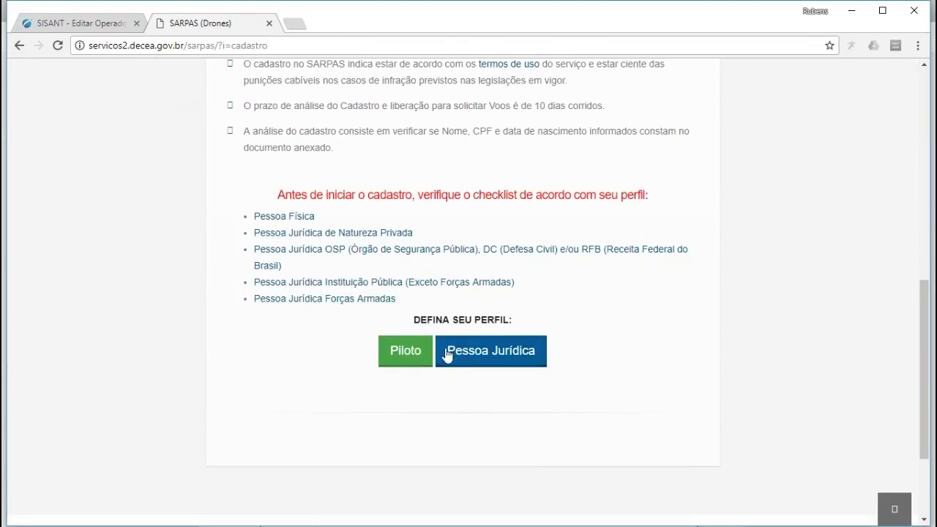
left_click(406, 351)
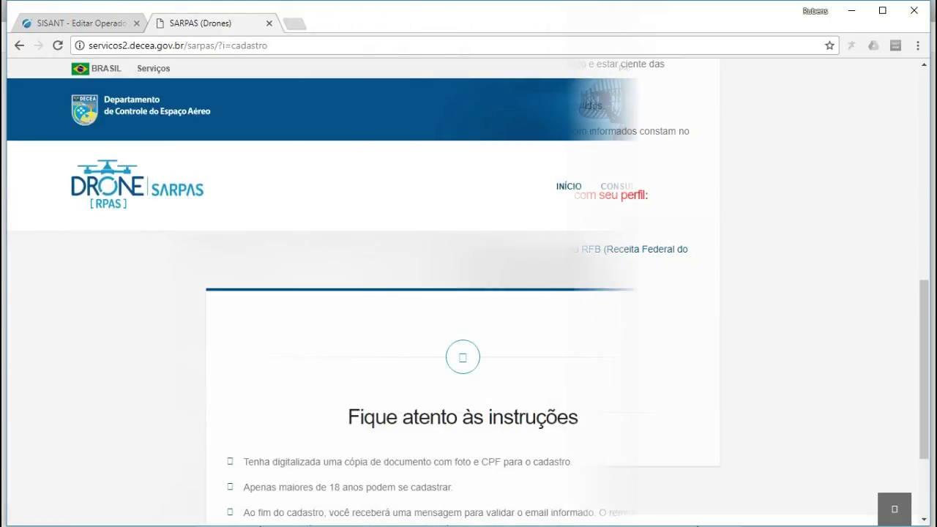
- Log into SARPAS with captcha number 9, then check Ativos and Histórico flights under Meus Voos
left_click(568, 194)
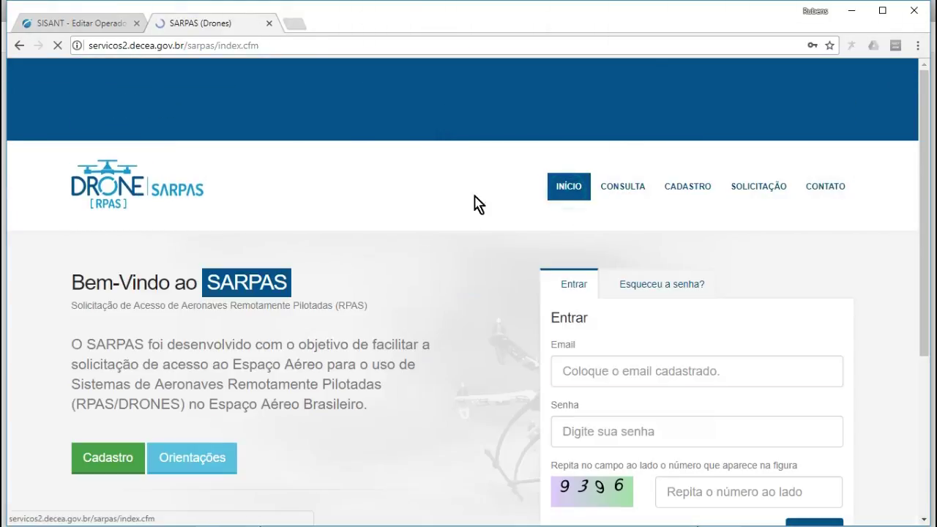
scroll(518, 236, "down", 3)
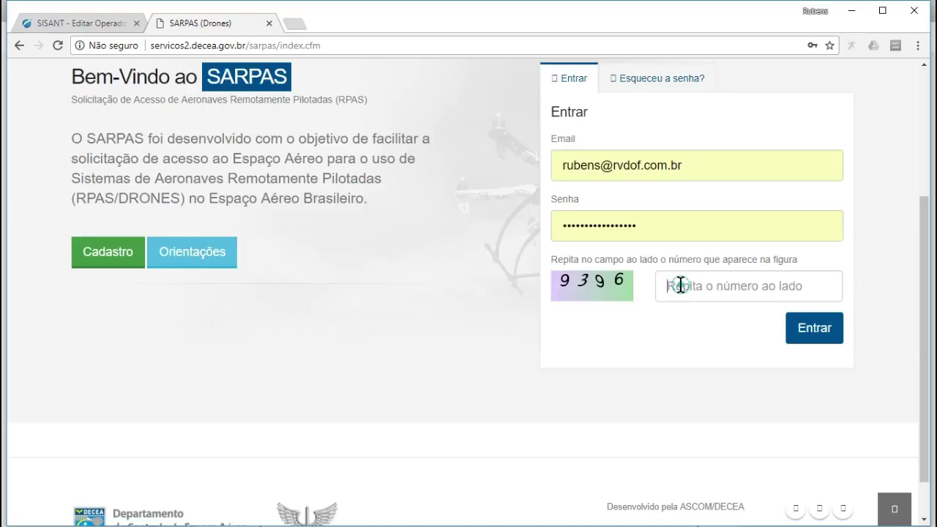
left_click(797, 283)
type("9396")
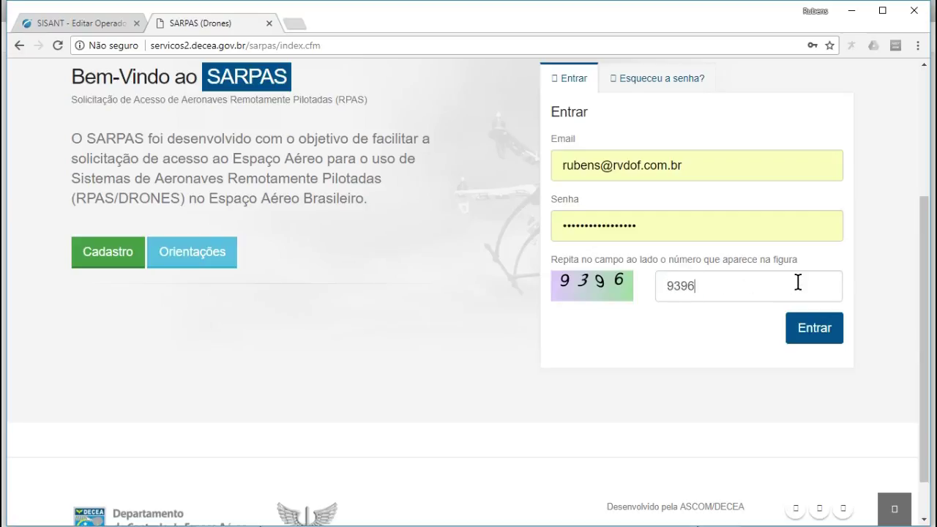
left_click(825, 331)
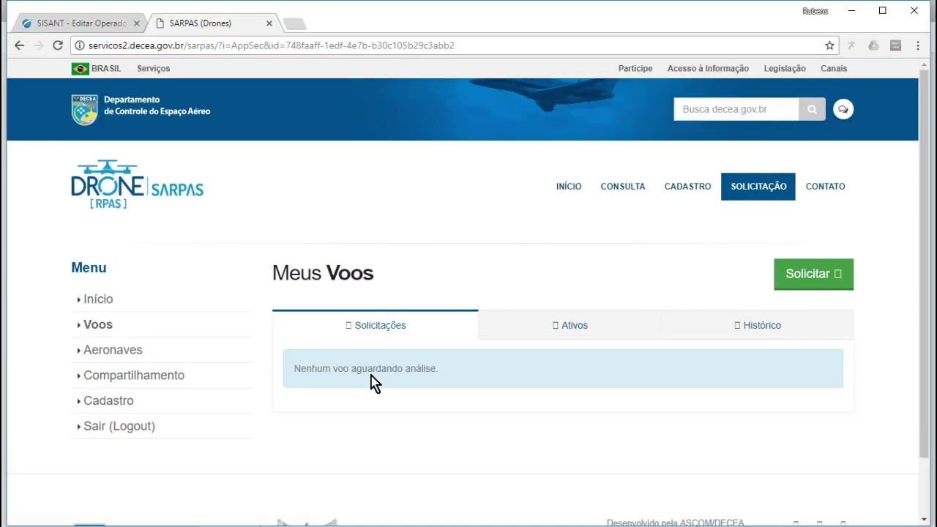
left_click(575, 328)
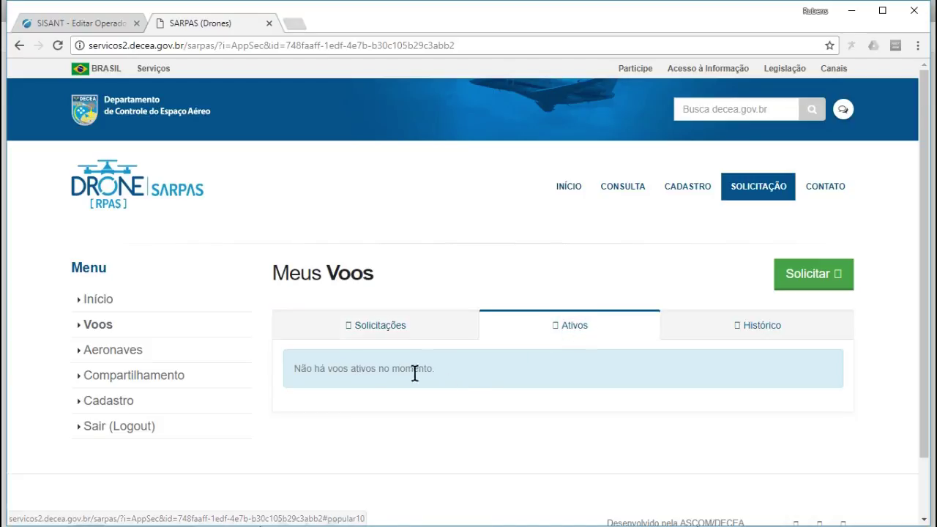
left_click(743, 330)
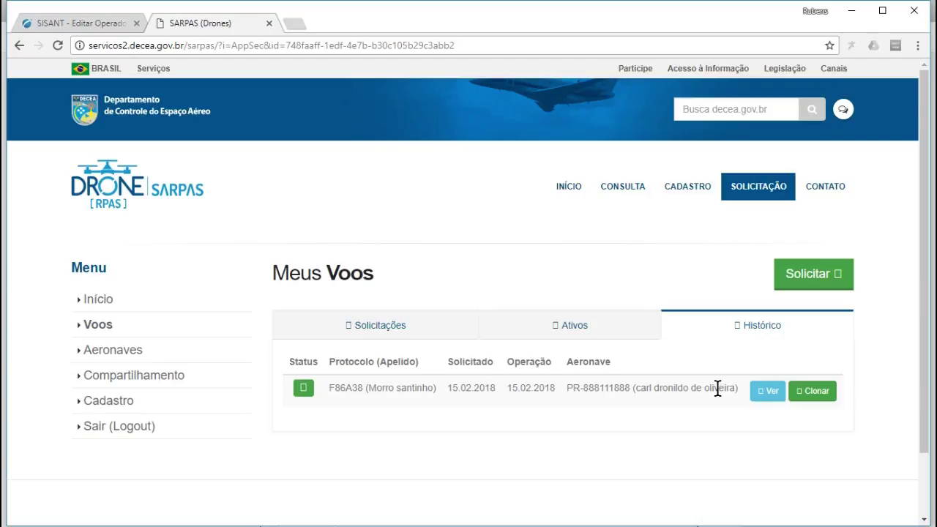
left_click(768, 392)
scroll(732, 366, "down", 3)
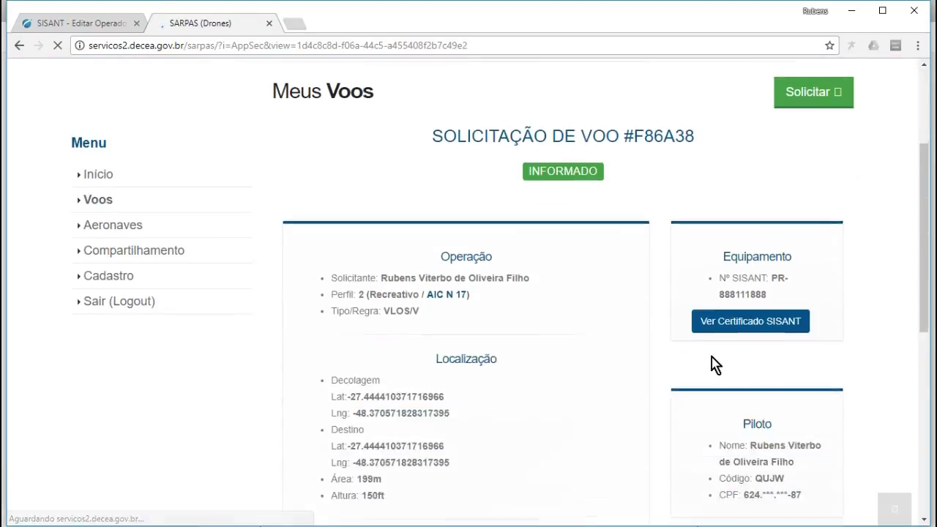
scroll(577, 303, "down", 1)
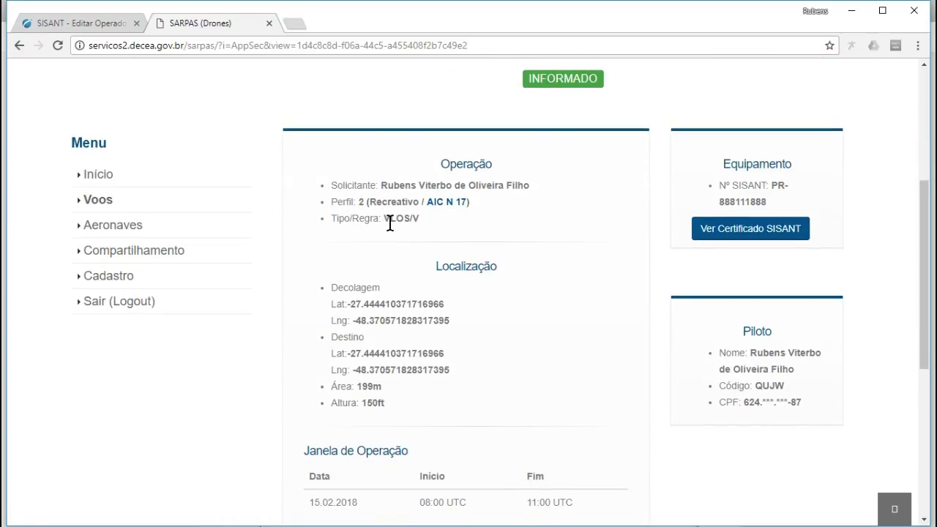
scroll(444, 224, "down", 1)
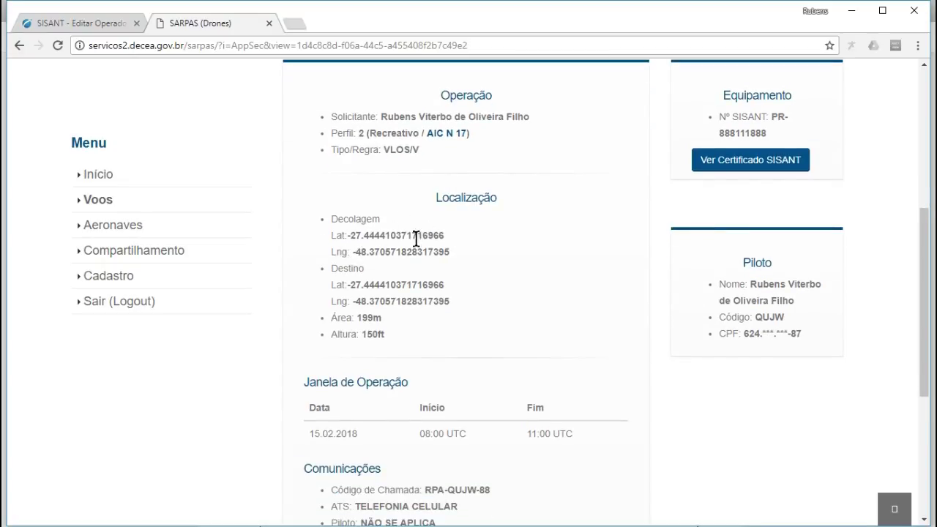
scroll(417, 276, "down", 1)
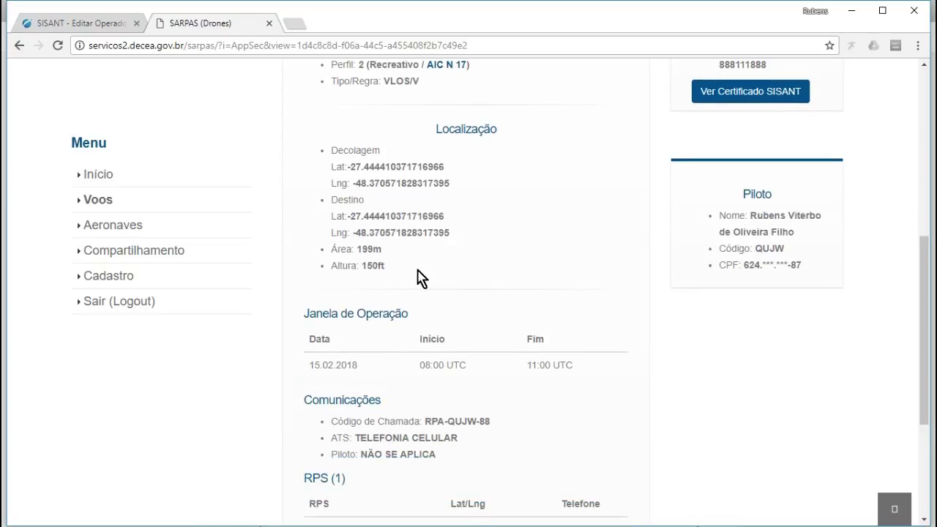
scroll(418, 276, "down", 1)
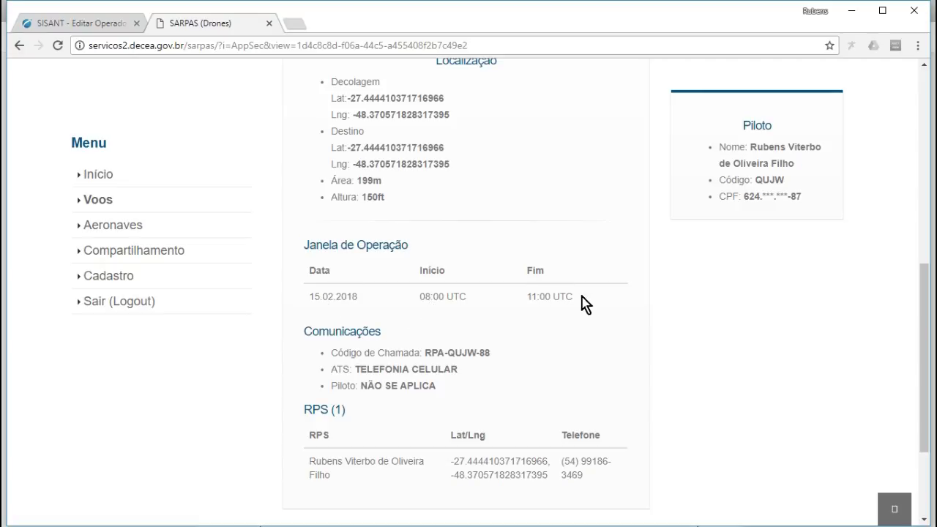
scroll(591, 303, "down", 1)
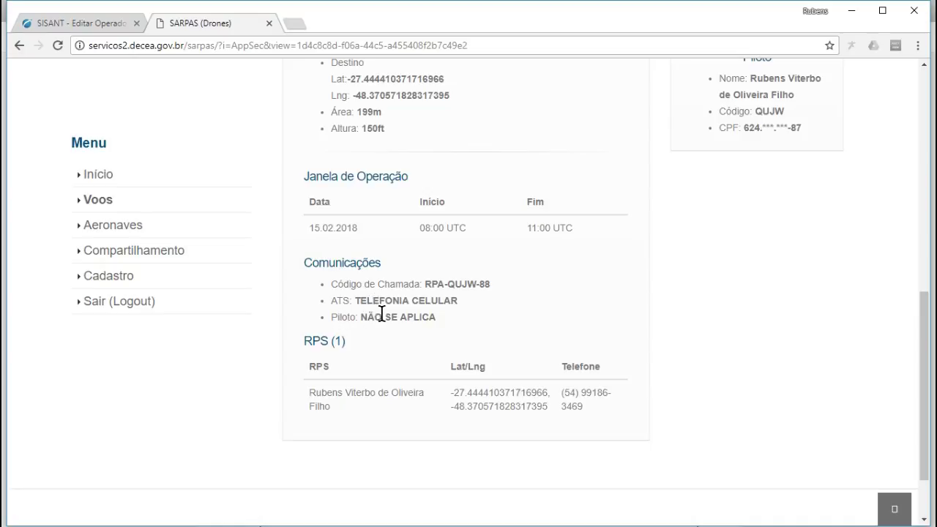
scroll(399, 314, "down", 1)
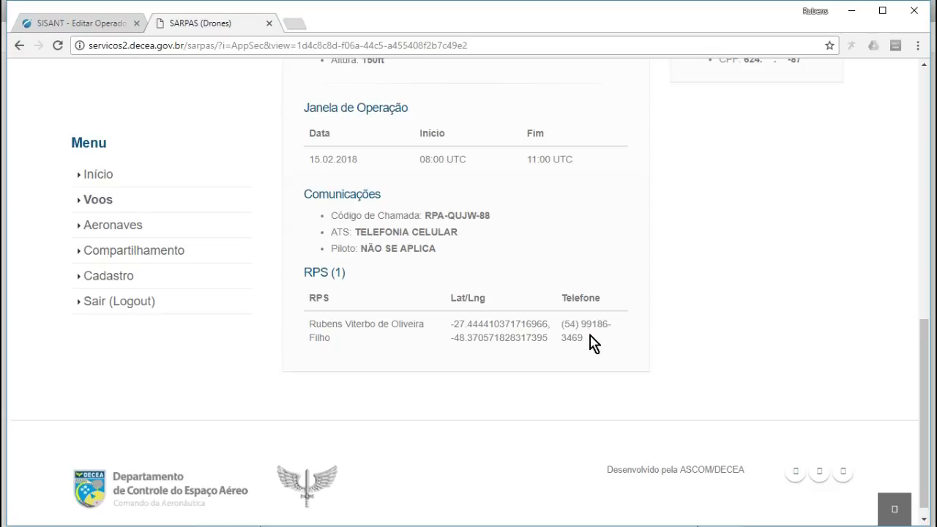
scroll(592, 341, "up", 2)
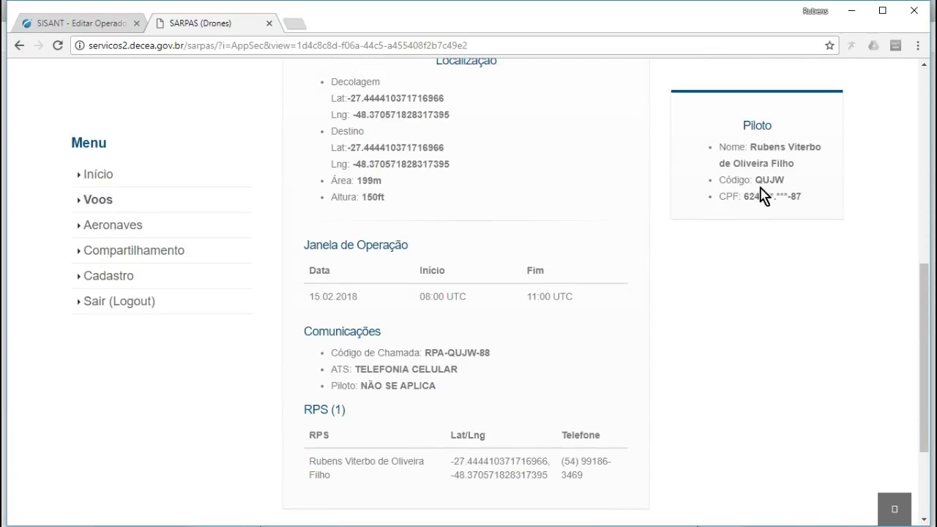
scroll(746, 194, "up", 1)
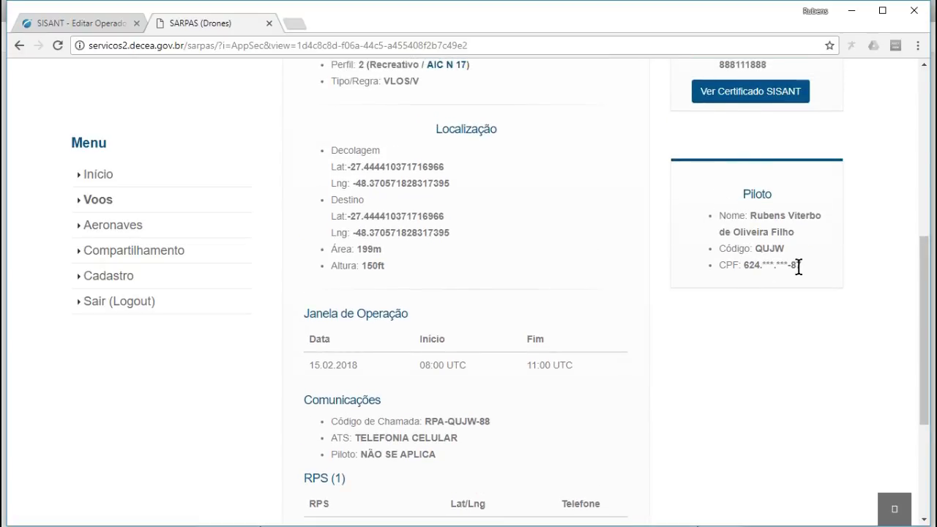
scroll(761, 275, "up", 5)
scroll(665, 368, "down", 2)
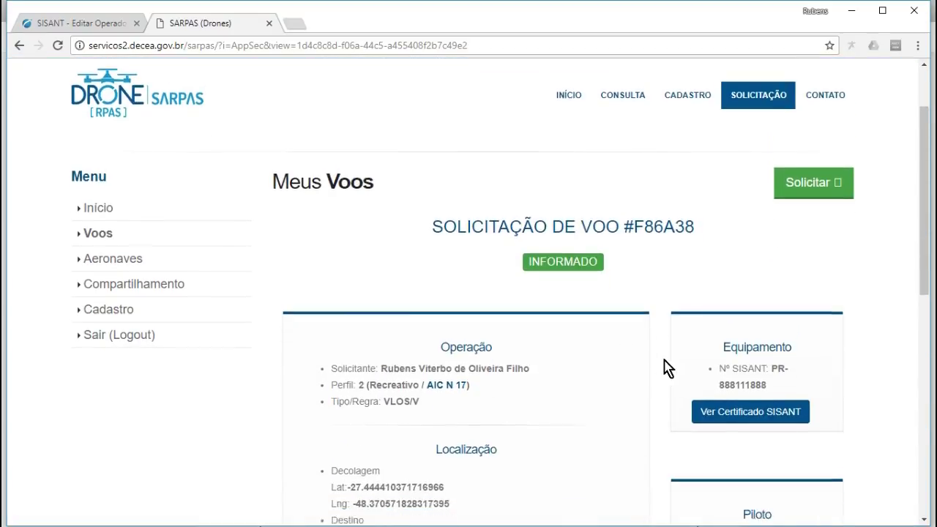
- View the drone's SISANT registration certificate, then return to the Voos list
left_click(746, 297)
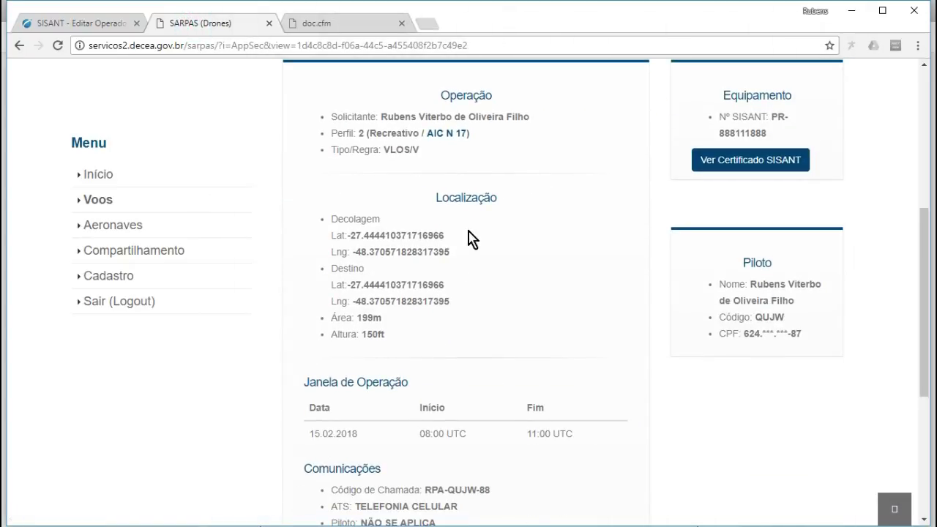
scroll(431, 239, "up", 5)
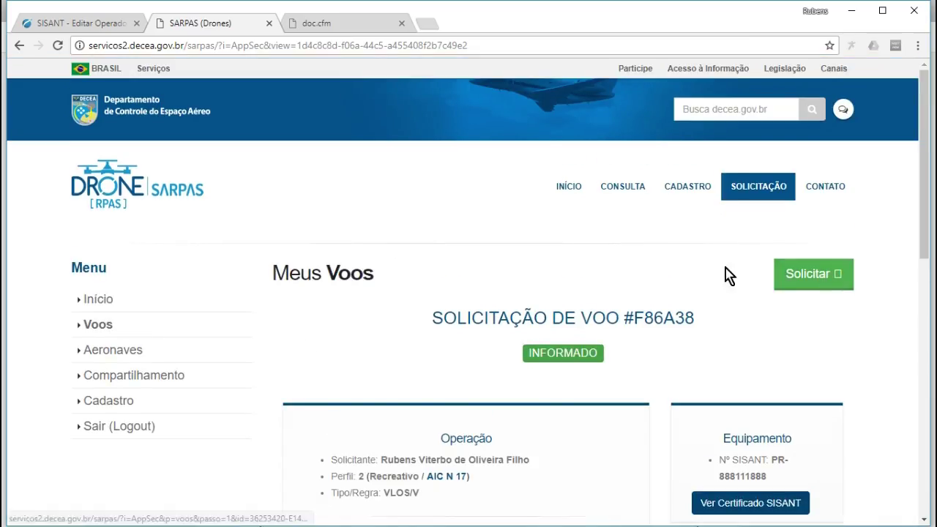
left_click(102, 324)
- Start a new flight request for aircraft PR-888111888 with Recreativo as the operation type
scroll(580, 315, "down", 2)
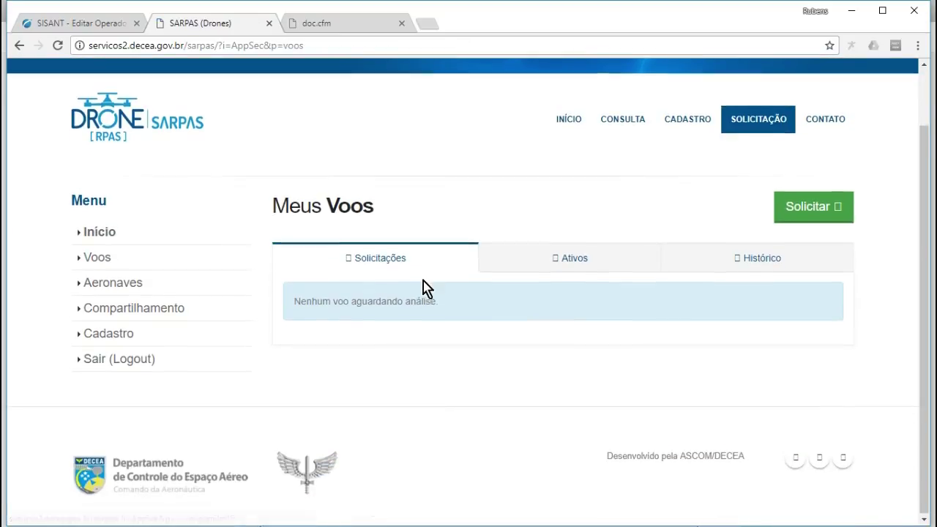
left_click(814, 212)
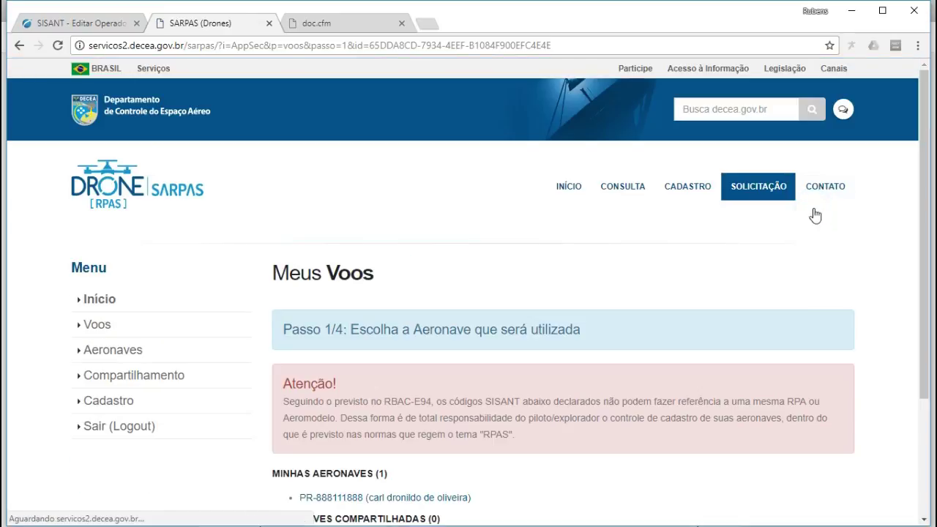
scroll(534, 329, "down", 3)
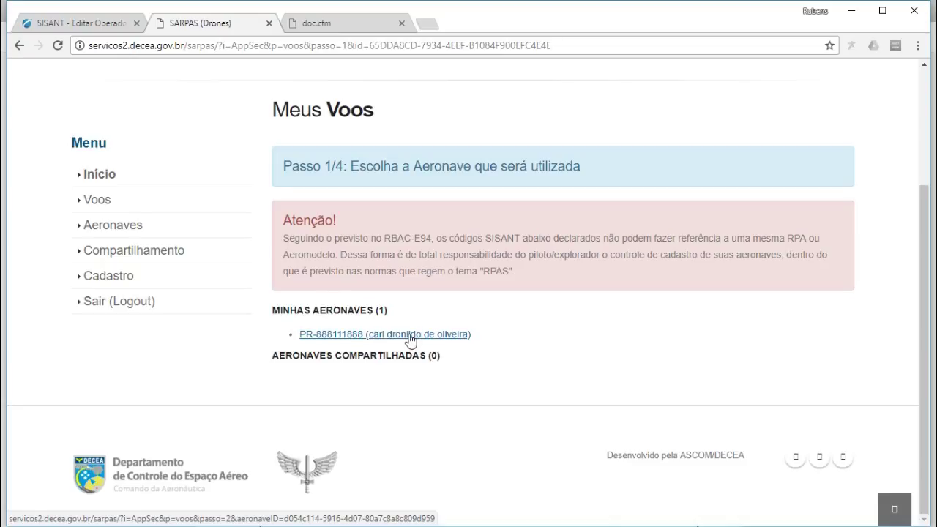
left_click(410, 335)
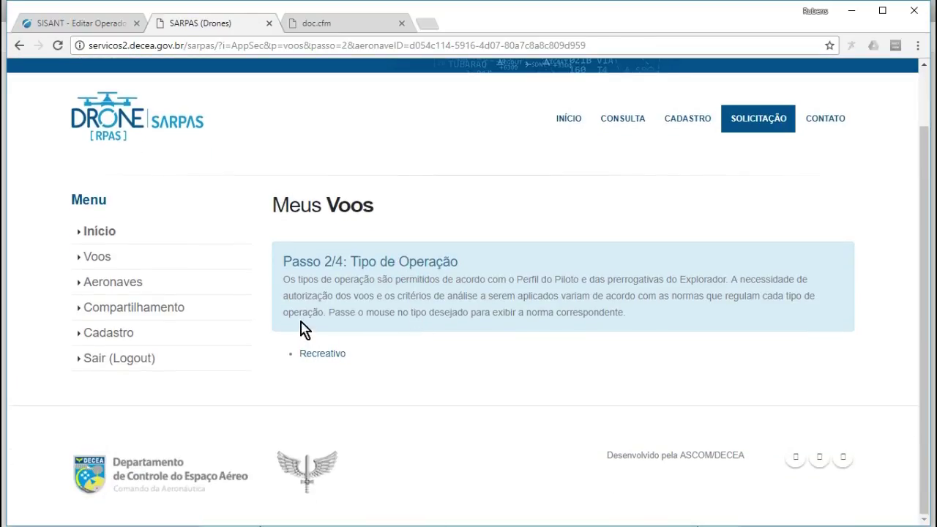
left_click(322, 353)
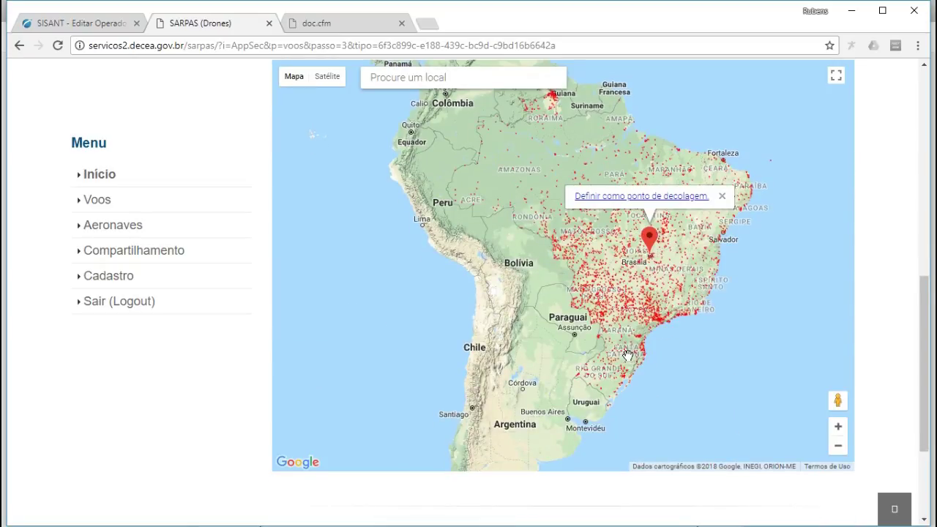
- Scroll to the Localização da Operação map and zoom it in
scroll(628, 354, "up", 2)
scroll(631, 359, "down", 3)
left_click(838, 358)
- Zoom and pan the map across Rio Grande do Sul toward Vacaria
left_click(838, 359)
left_click_drag(735, 390, 721, 260)
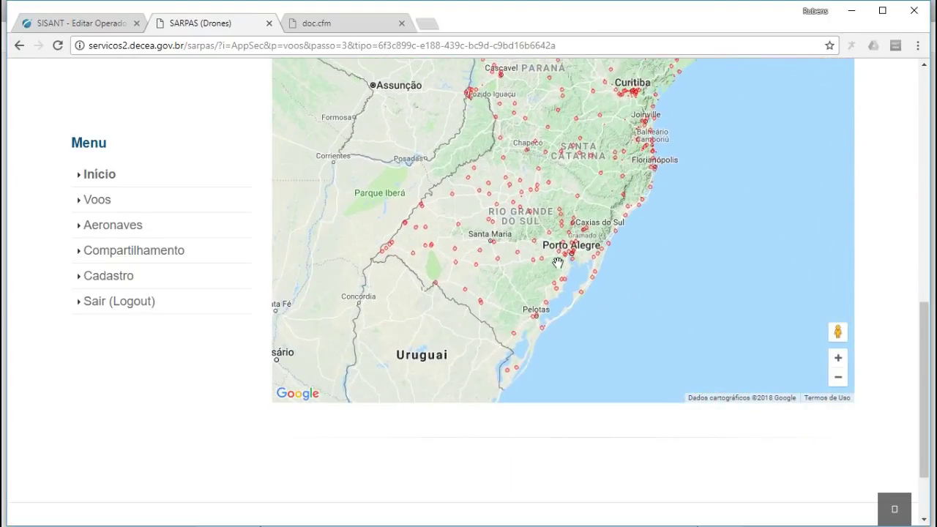
left_click_drag(560, 246, 614, 255)
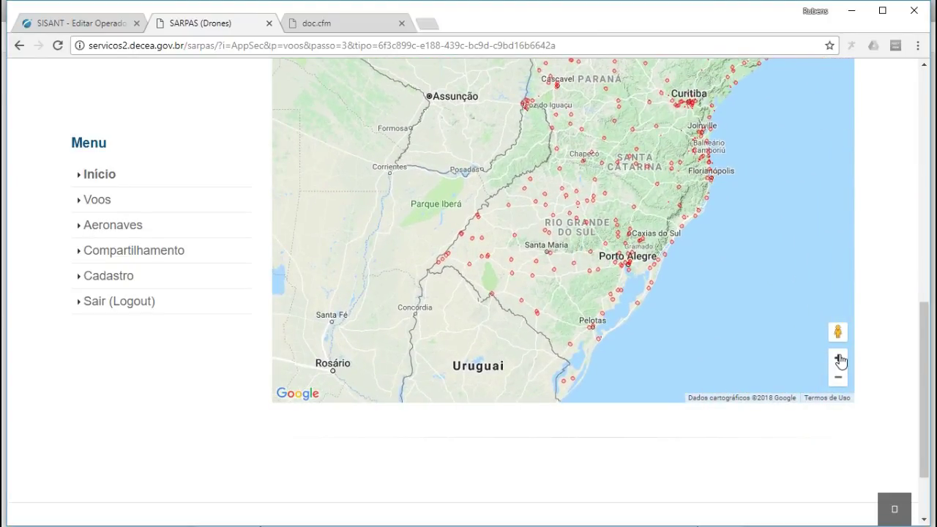
left_click(838, 358)
left_click(838, 358)
left_click_drag(761, 300, 557, 299)
left_click_drag(654, 271, 599, 306)
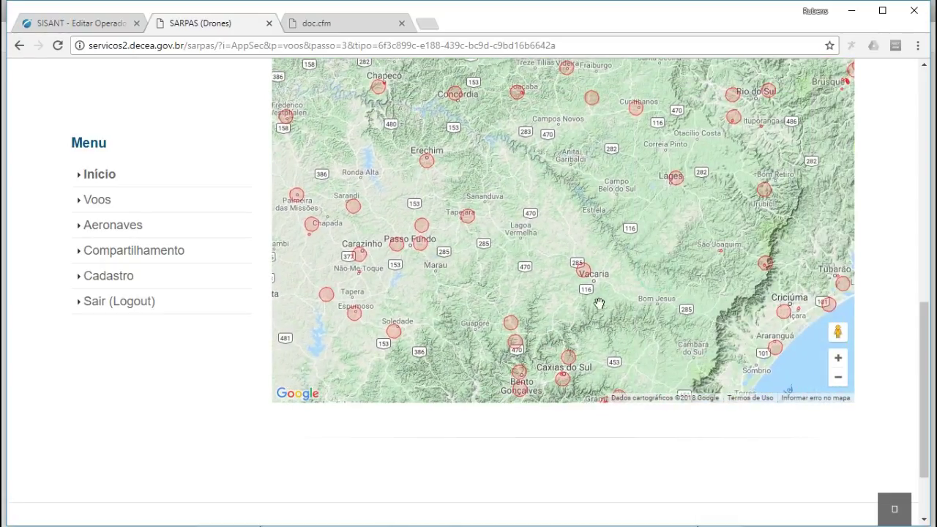
- Zoom into Vacaria's street grid, dropping the takeoff marker in the town
double_click(599, 277)
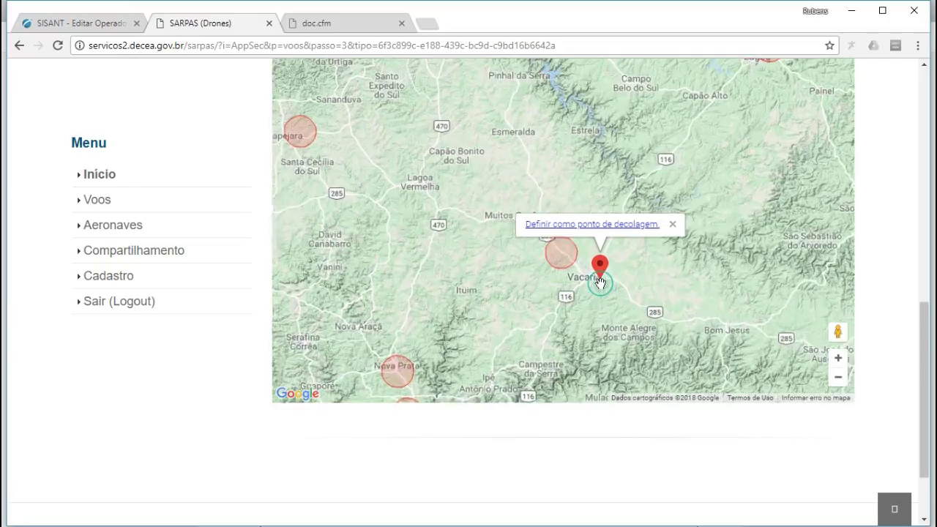
double_click(599, 282)
double_click(590, 282)
double_click(590, 284)
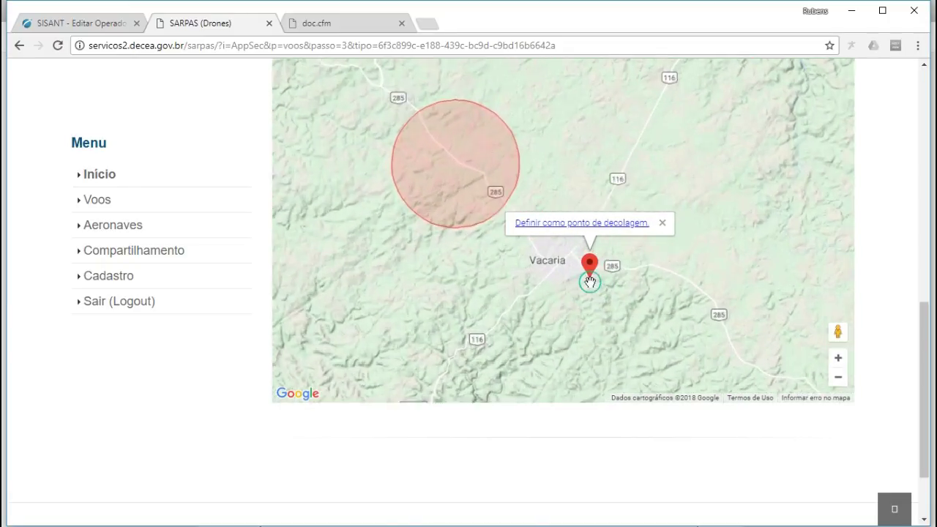
mouse_move(589, 284)
left_mouse_down()
mouse_move(483, 243)
mouse_move(540, 265)
left_mouse_up()
double_click(534, 256)
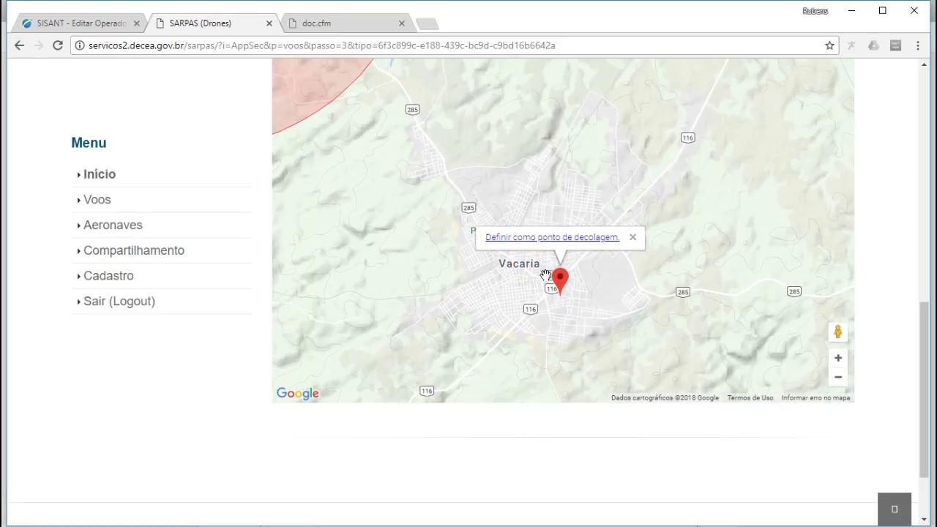
double_click(545, 275)
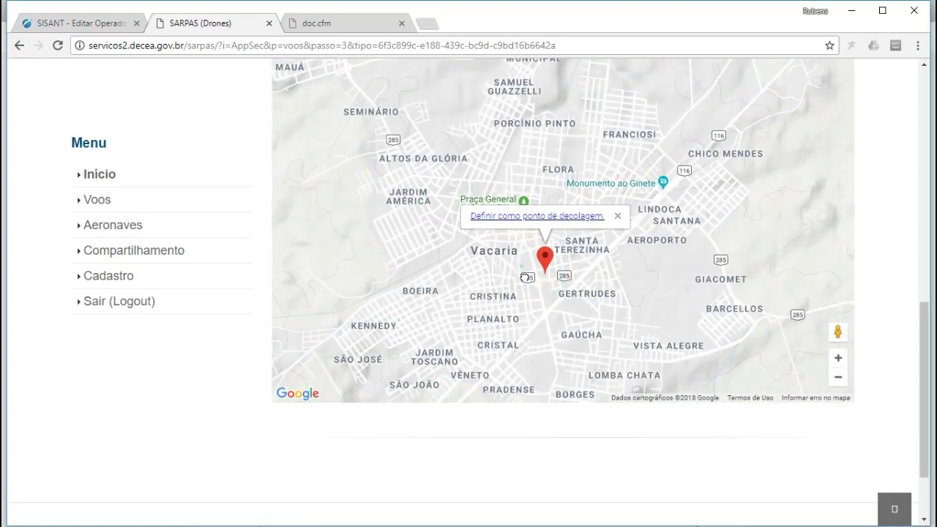
left_click_drag(526, 278, 545, 312)
mouse_move(616, 311)
left_mouse_down()
mouse_move(616, 293)
mouse_move(576, 301)
mouse_move(689, 284)
mouse_move(730, 345)
left_mouse_up()
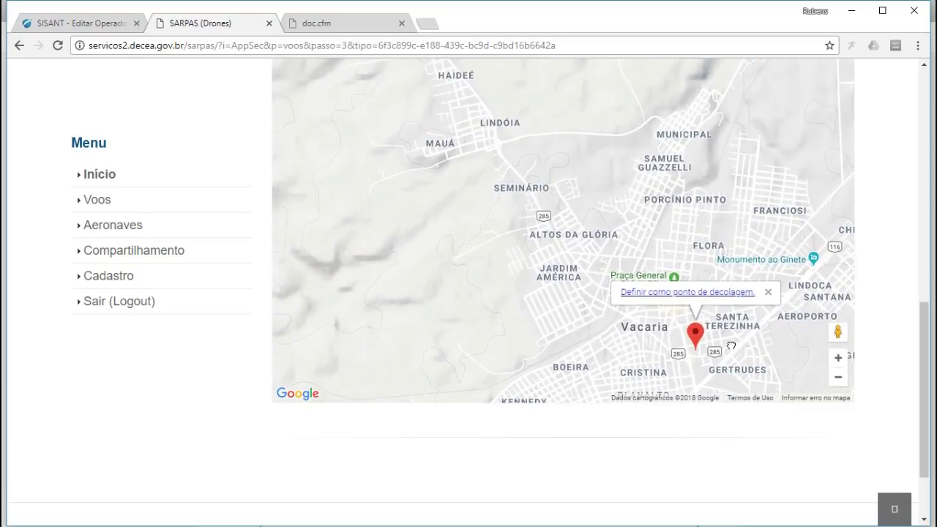
- Move the takeoff marker into Jardim América and centre the map on it
left_click(547, 225)
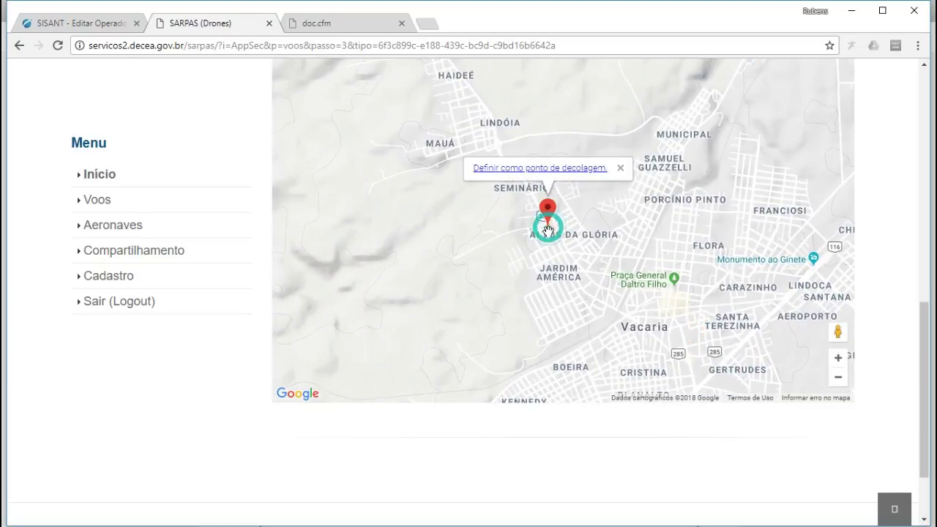
double_click(575, 269)
left_click_drag(591, 297, 571, 251)
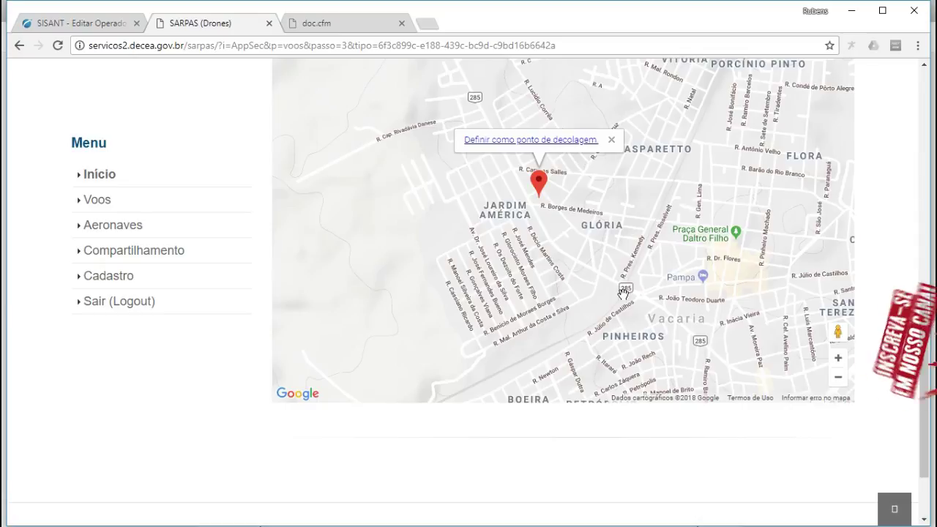
mouse_move(533, 219)
left_mouse_down()
mouse_move(534, 234)
mouse_move(551, 248)
mouse_move(557, 236)
mouse_move(574, 261)
left_mouse_up()
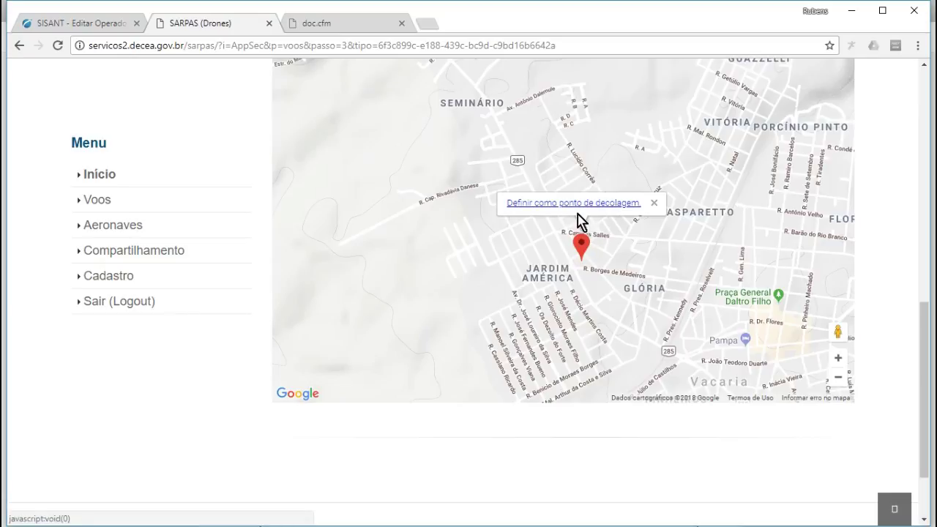
mouse_move(529, 168)
left_mouse_down()
mouse_move(579, 247)
mouse_move(541, 187)
left_mouse_up()
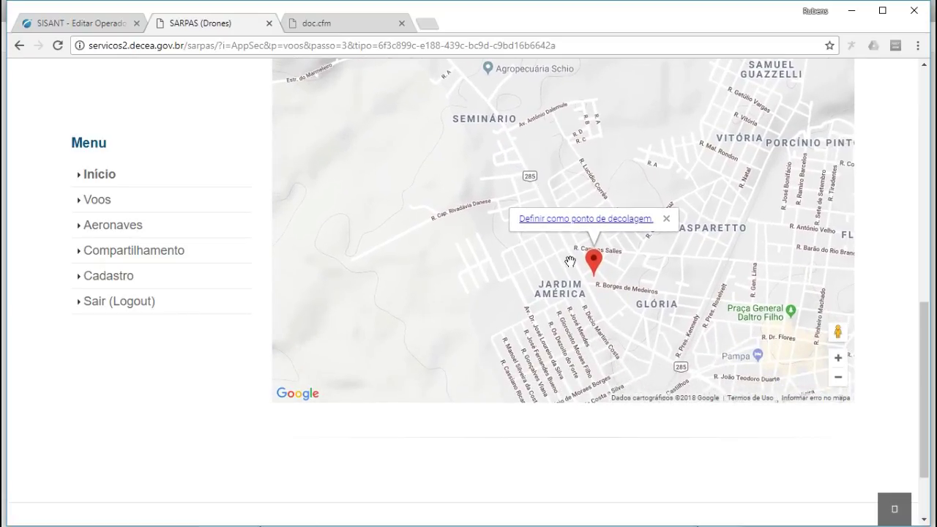
- Pan and zoom the map around the restricted circle north of Haideé to relocate the takeoff marker
left_click_drag(508, 147, 556, 305)
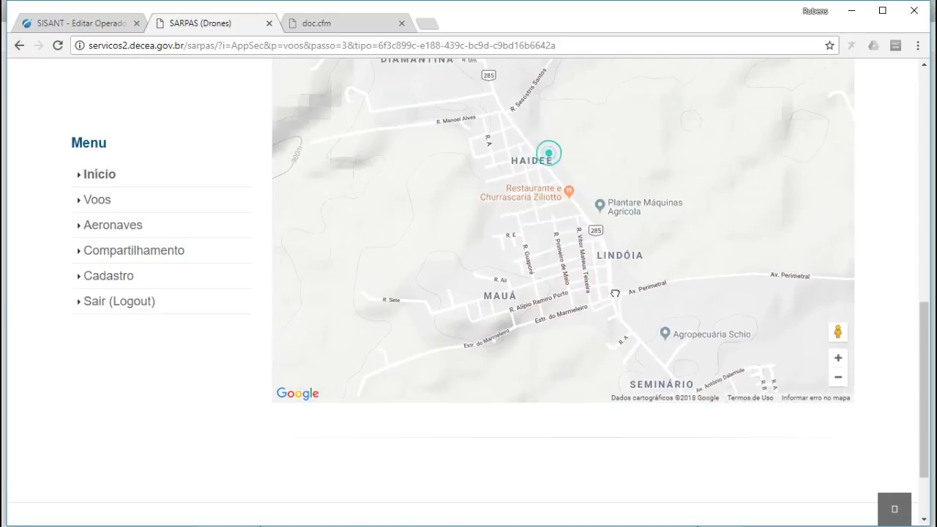
left_click_drag(539, 157, 629, 302)
left_click_drag(539, 192, 617, 306)
left_click_drag(534, 201, 608, 330)
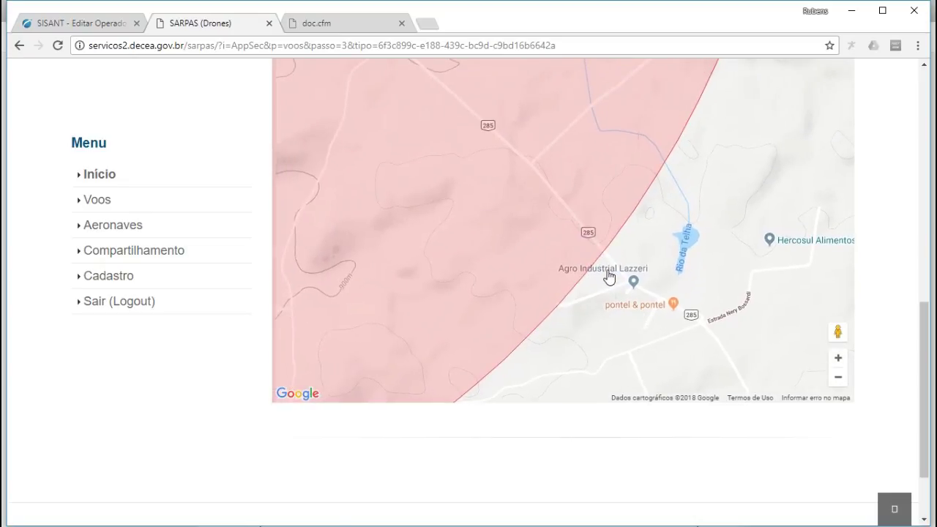
scroll(609, 293, "down", 1)
scroll(605, 258, "up", 2)
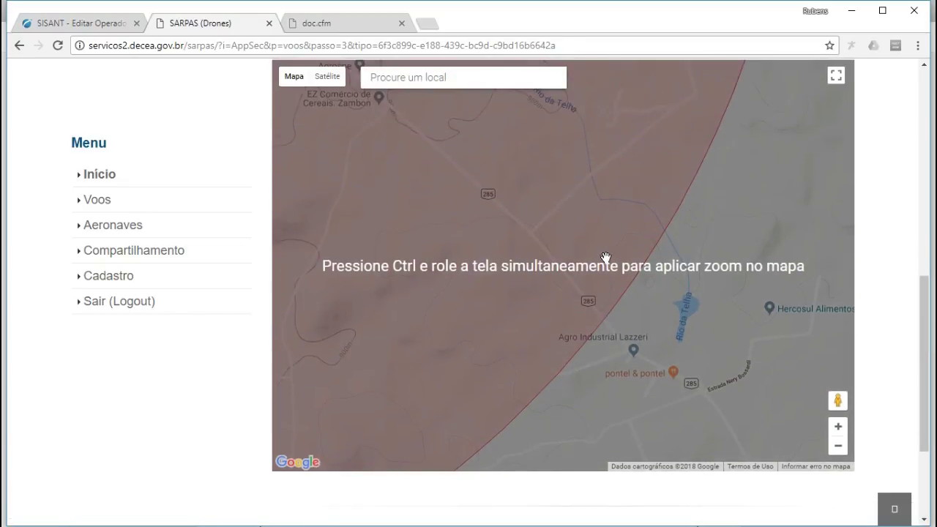
left_click(838, 444)
left_click(837, 444)
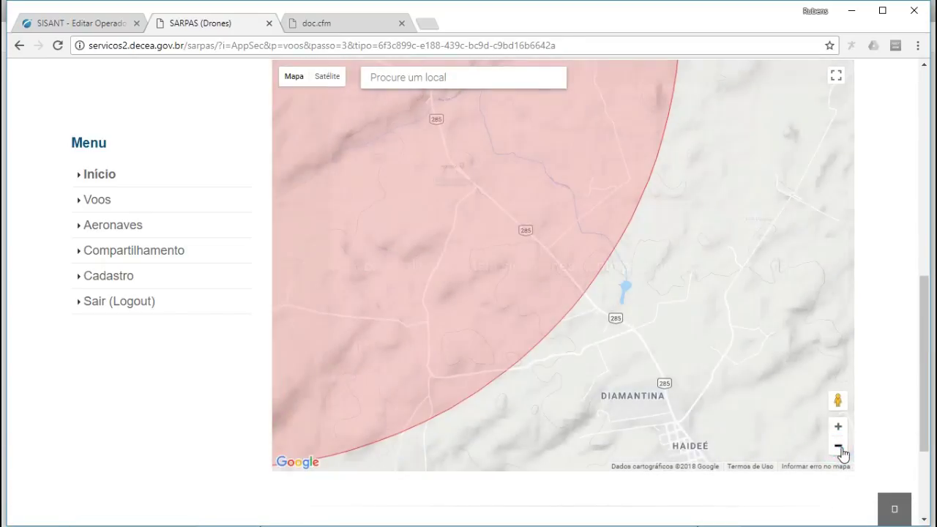
left_click_drag(492, 216, 554, 291)
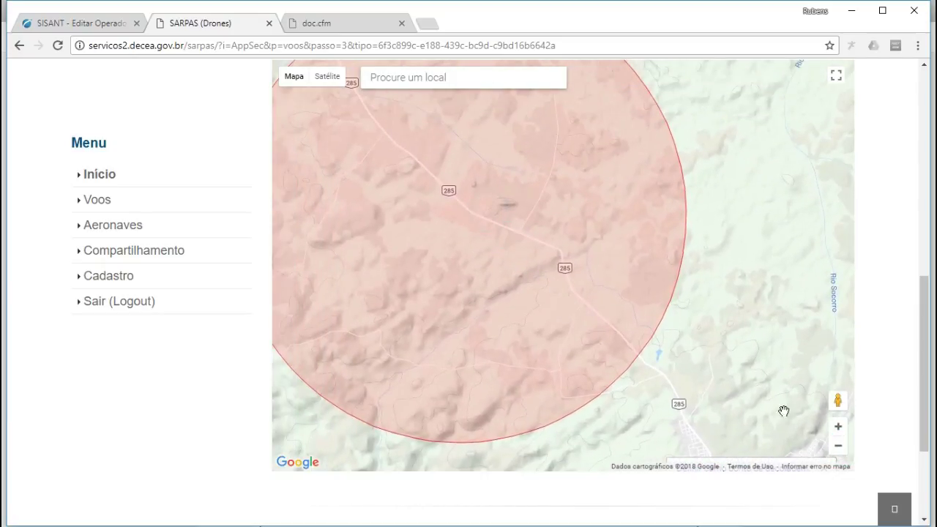
left_click(838, 447)
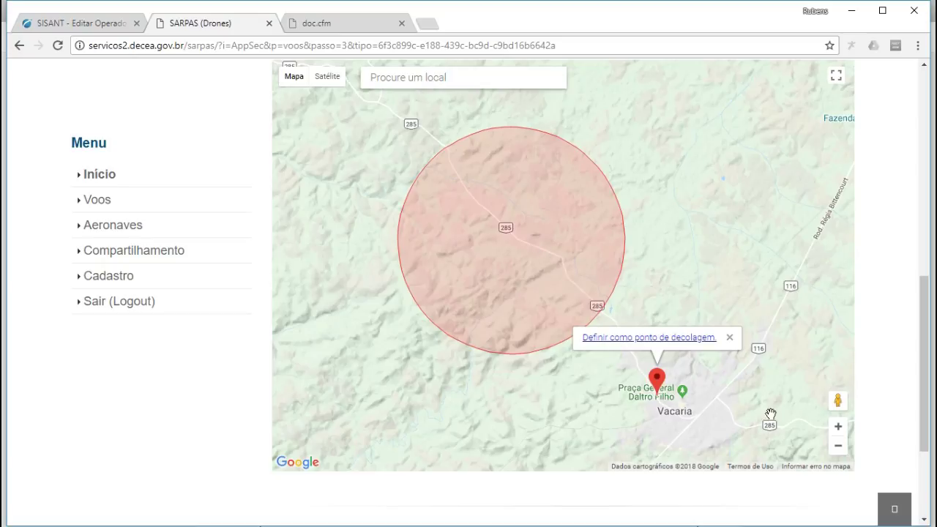
left_click(838, 429)
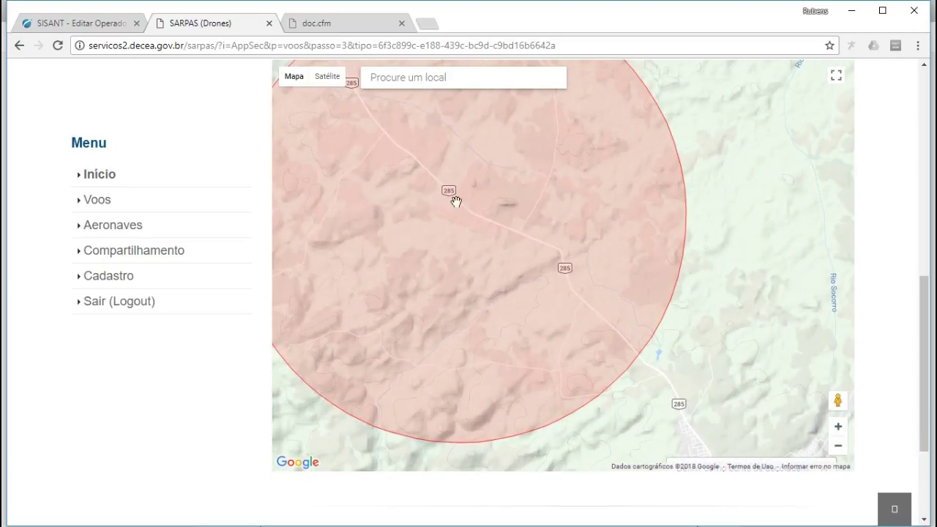
left_click_drag(679, 404, 664, 351)
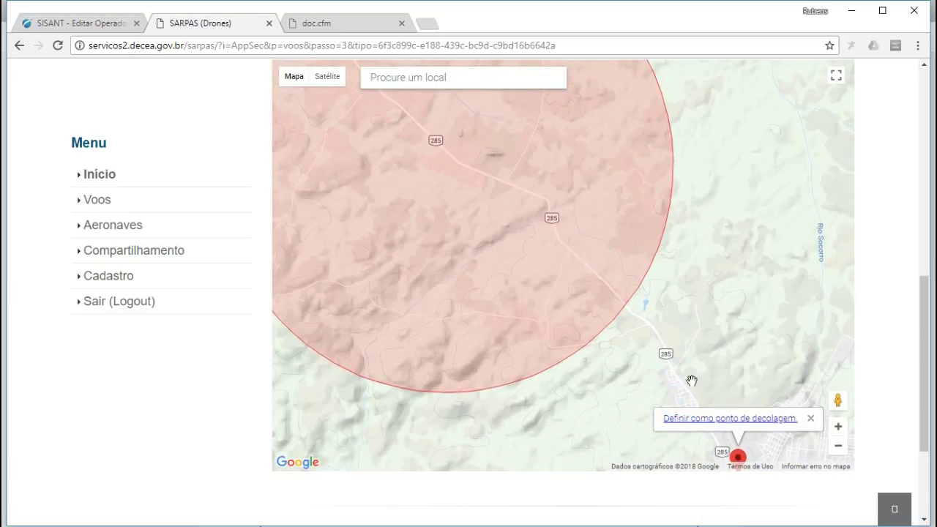
- Move the red takeoff marker from the Diamantina area onto Agro Industrial Lazzeri
double_click(669, 361)
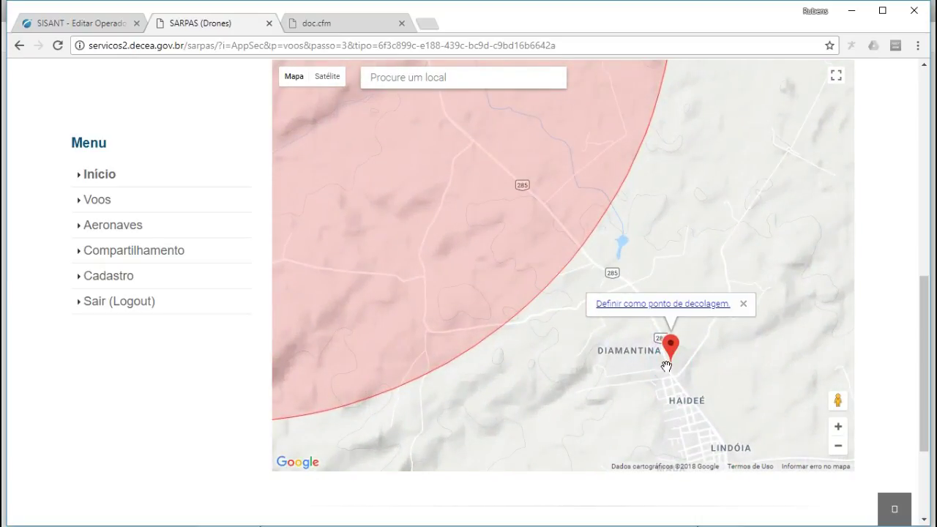
scroll(660, 333, "up", 1)
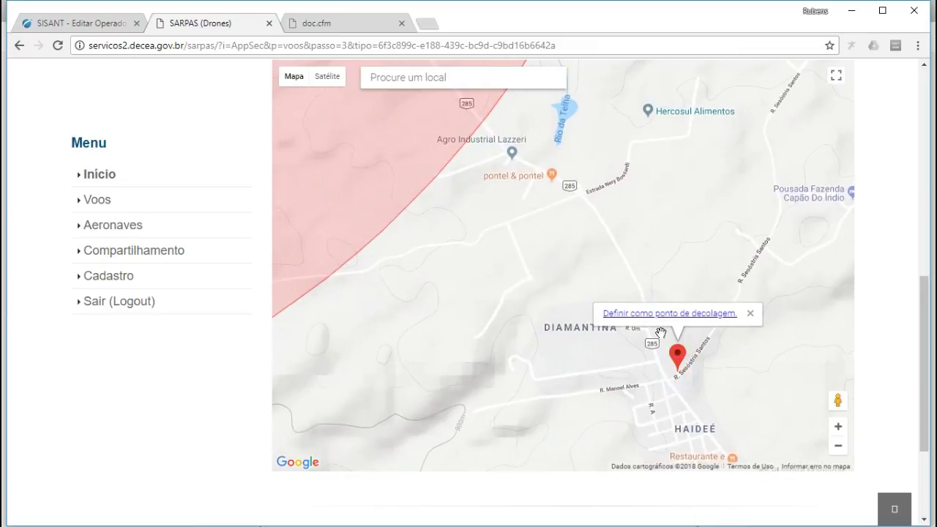
left_click_drag(577, 198, 595, 260)
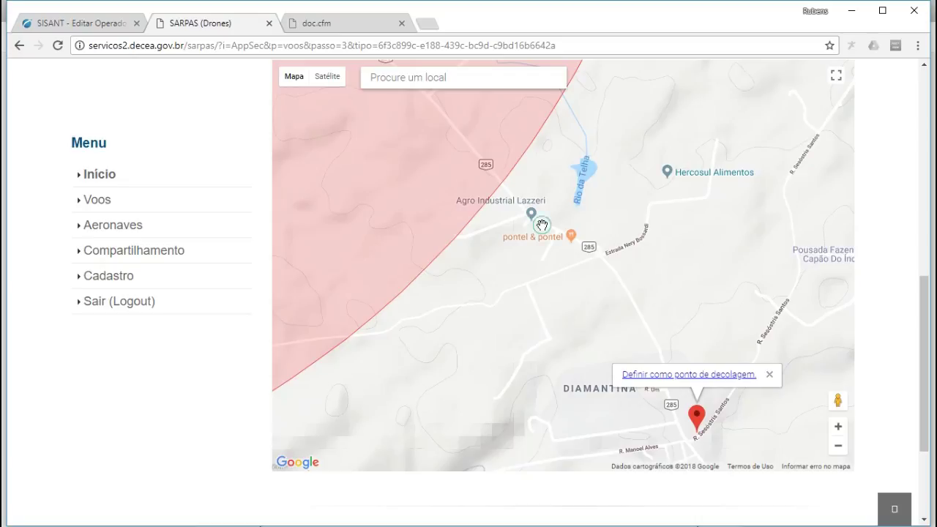
left_click(541, 224)
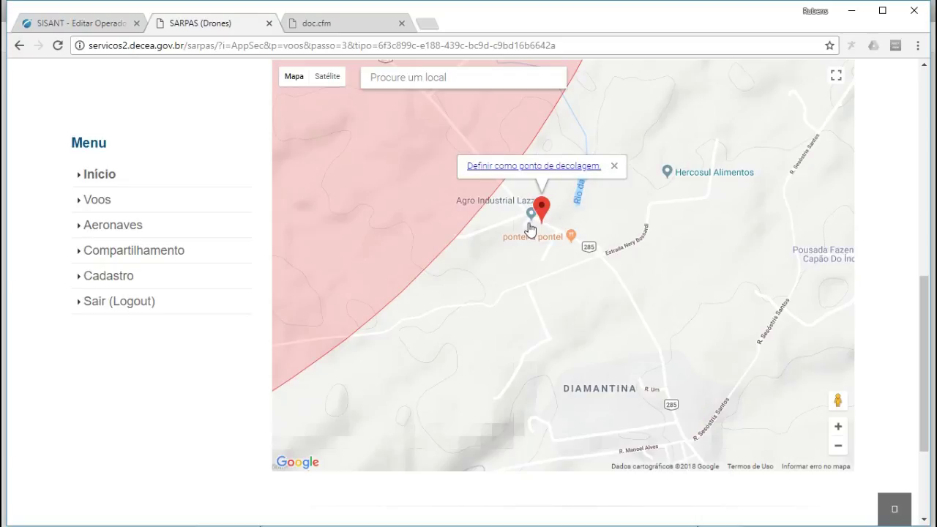
left_click(528, 223)
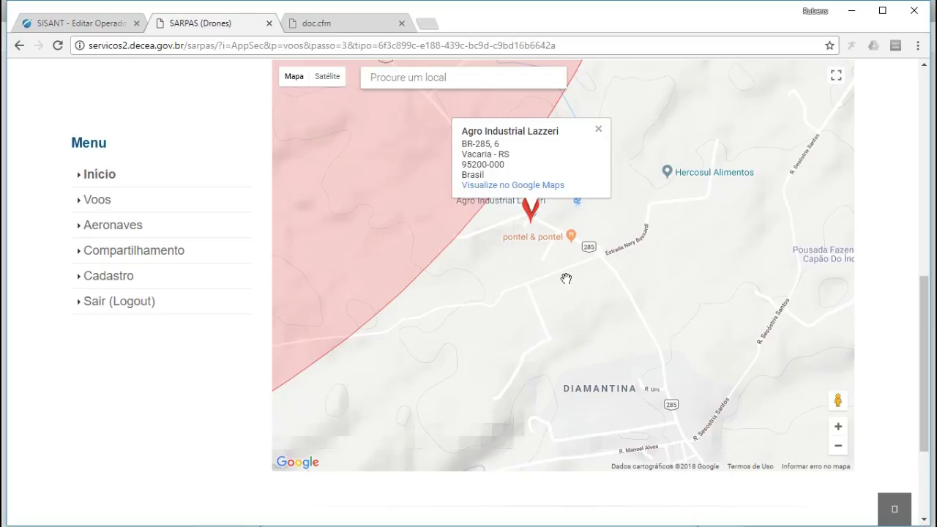
scroll(565, 278, "up", 1)
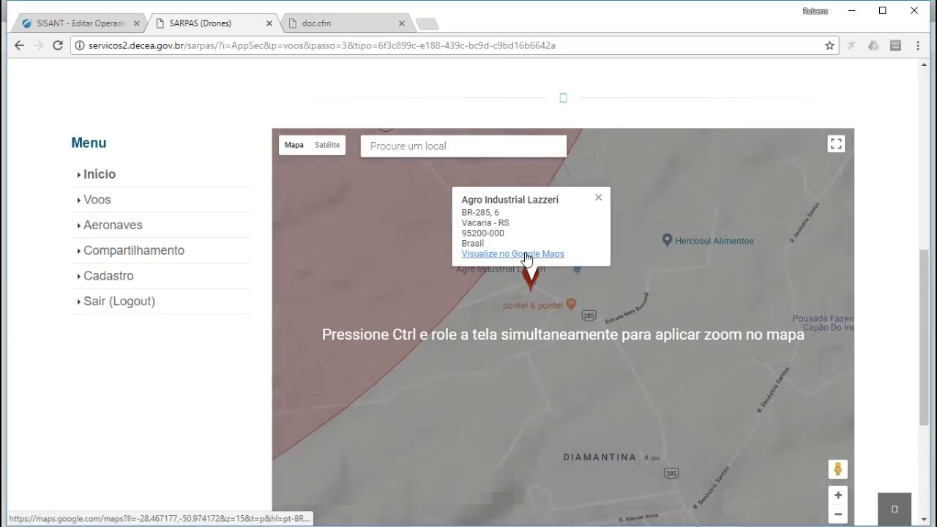
scroll(541, 270, "down", 3)
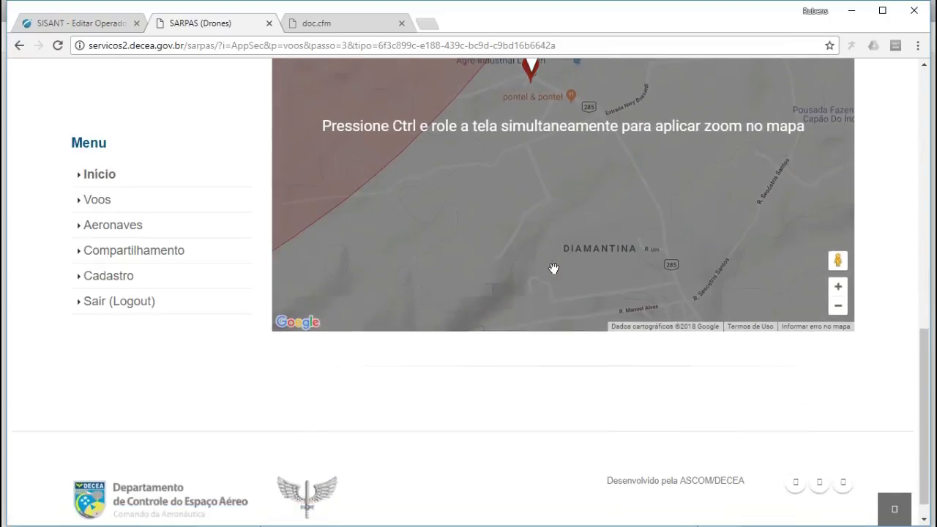
scroll(553, 268, "down", 1)
scroll(553, 268, "up", 7)
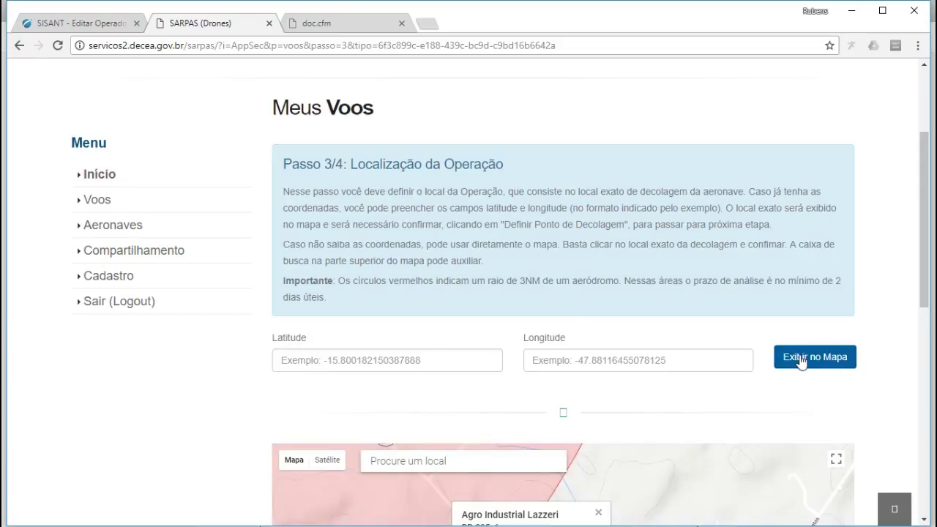
scroll(594, 285, "down", 7)
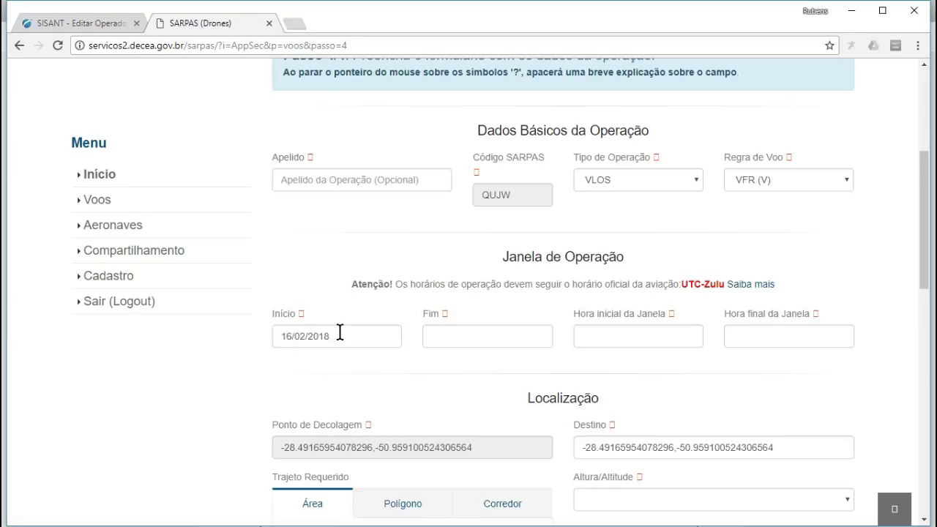
- Enter end date 16/02/2018 and 13:30 for both the window start and end times
key("Tab")
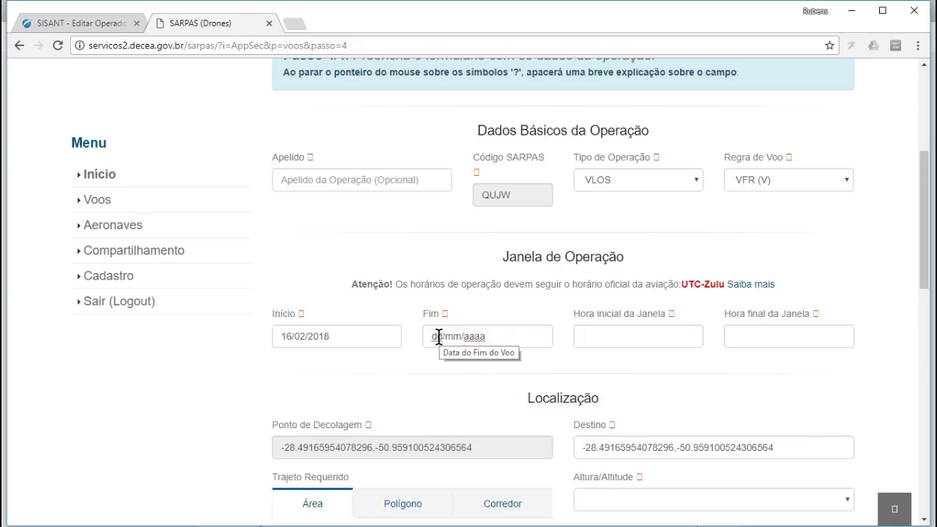
type("16/02/2018")
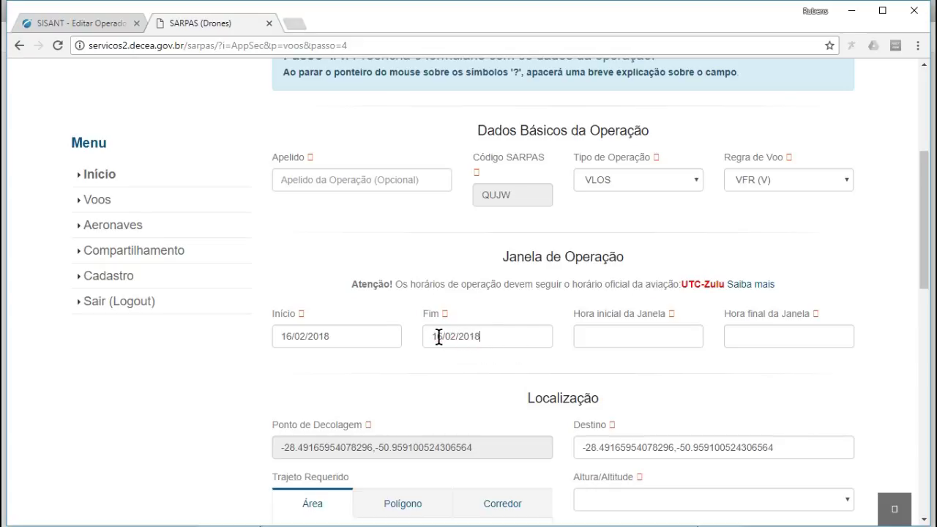
left_click(622, 331)
type("13:30")
left_click(735, 343)
type("13")
scroll(609, 371, "down", 3)
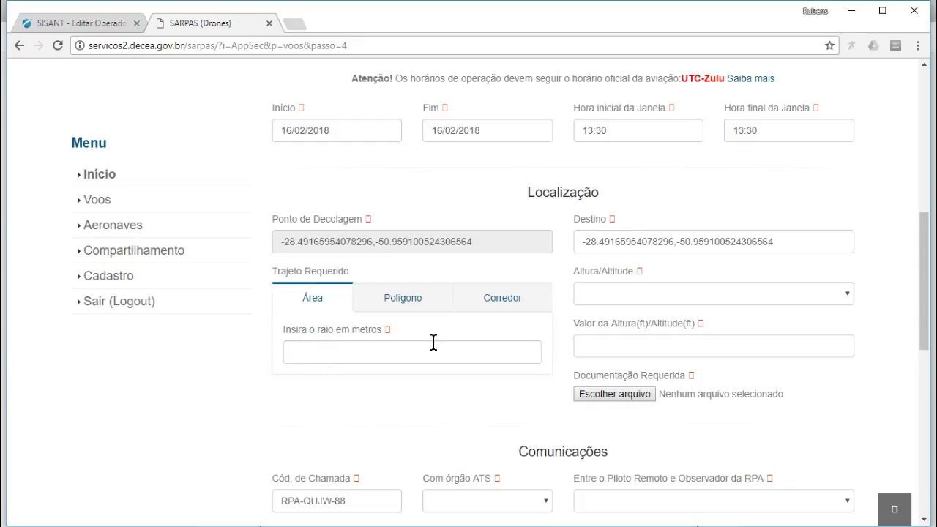
- Set the flight area radius to 300 m
type("199")
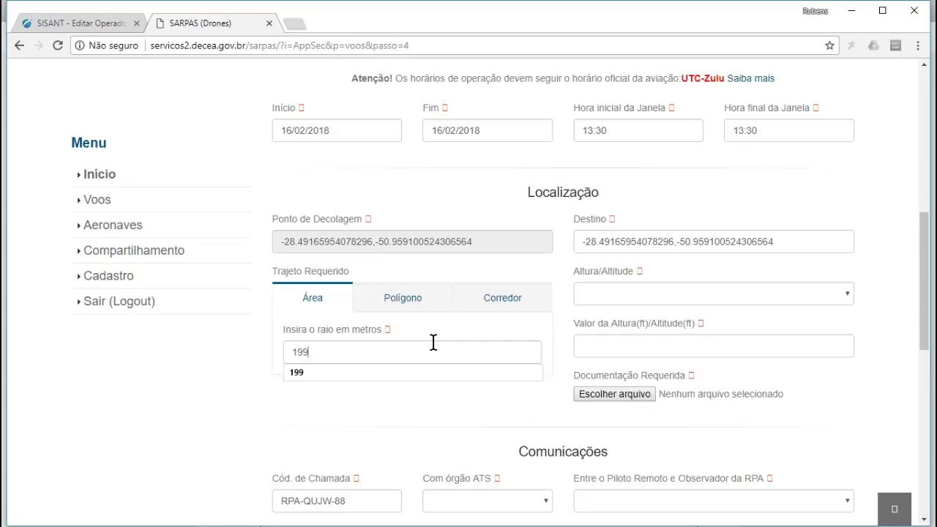
left_click(341, 371)
left_click(325, 350)
double_click(324, 350)
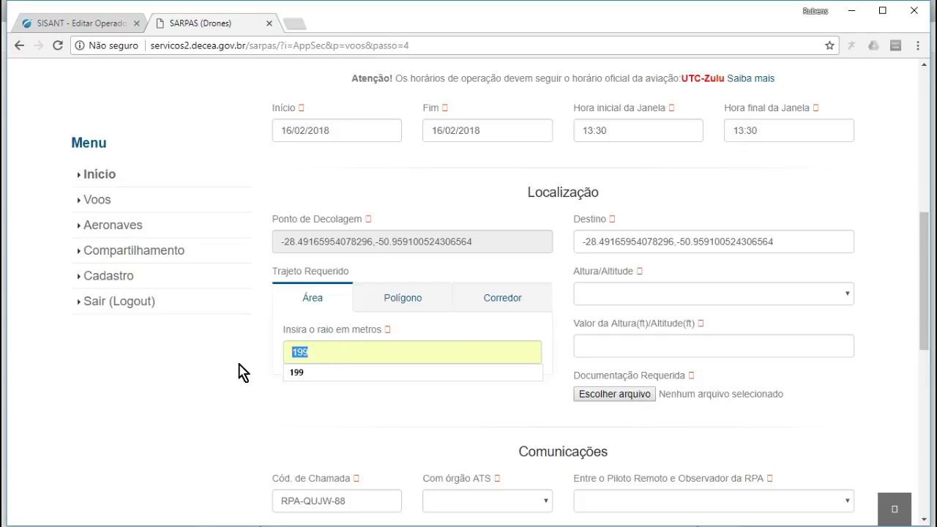
type("300")
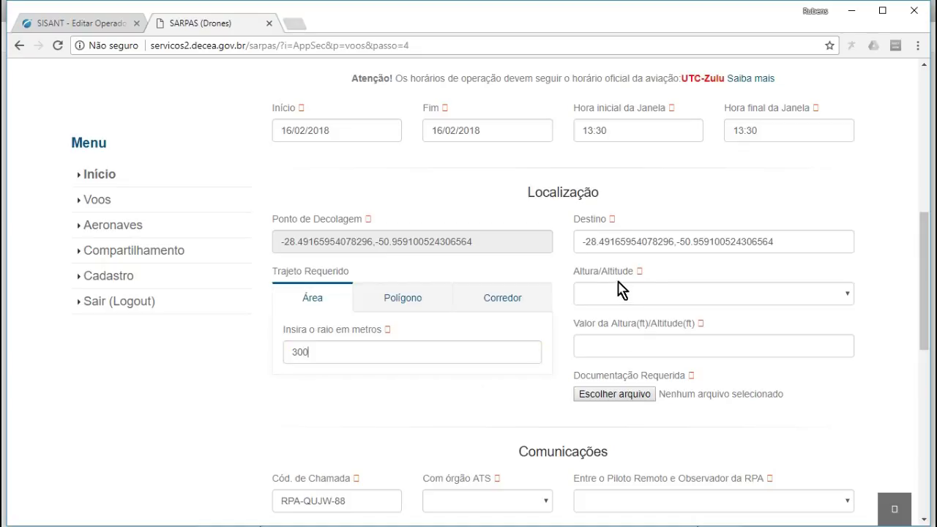
- Choose Altura as the vertical reference and enter a height of 200 ft
left_click(646, 295)
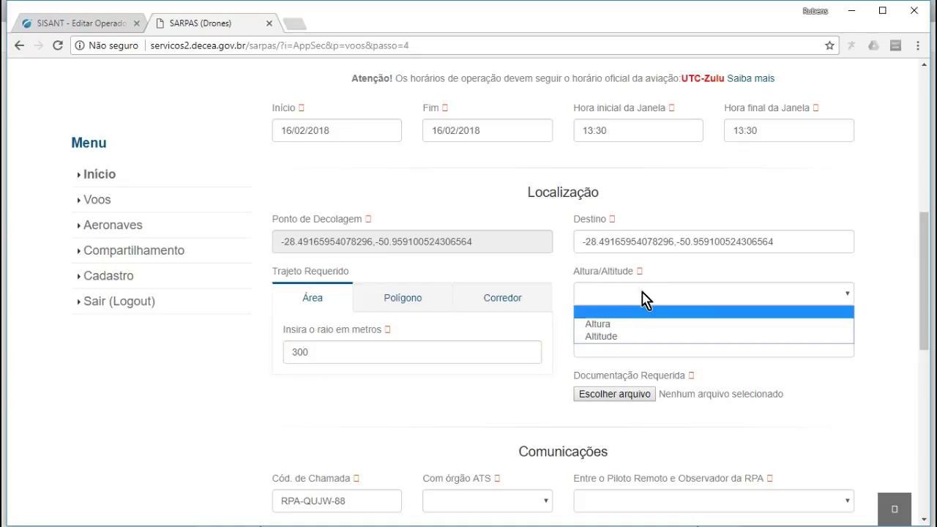
left_click(598, 324)
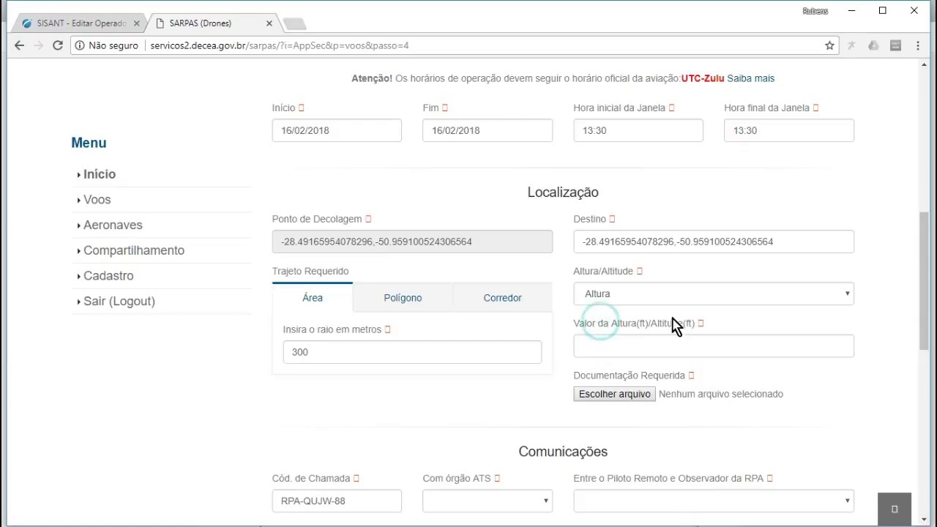
left_click(590, 344)
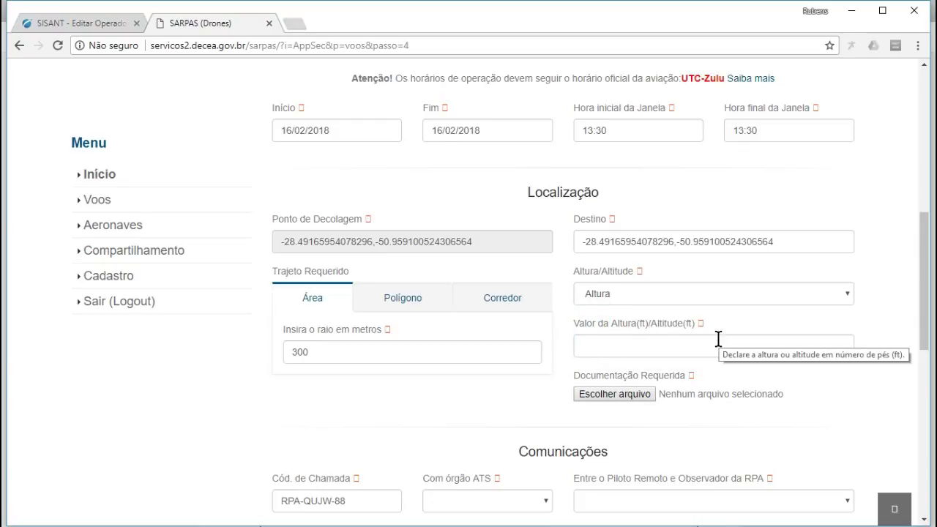
type("200")
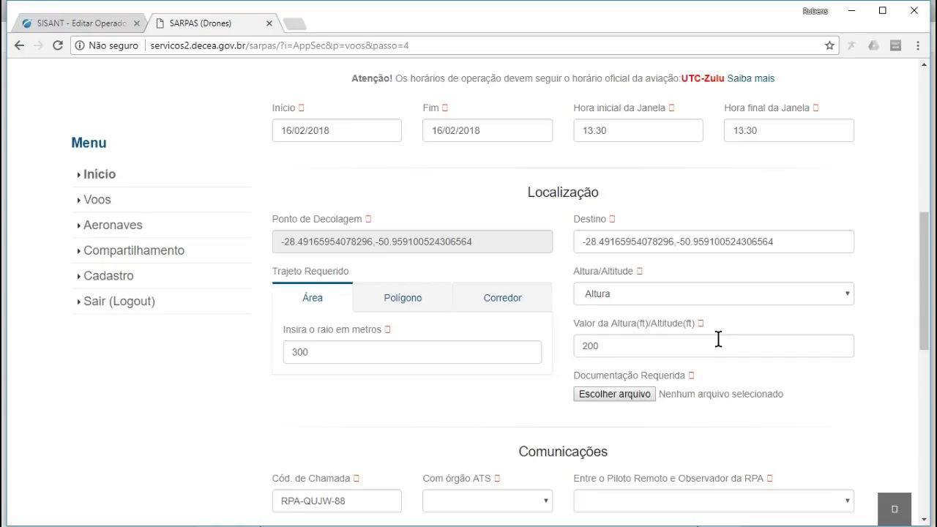
scroll(659, 359, "down", 2)
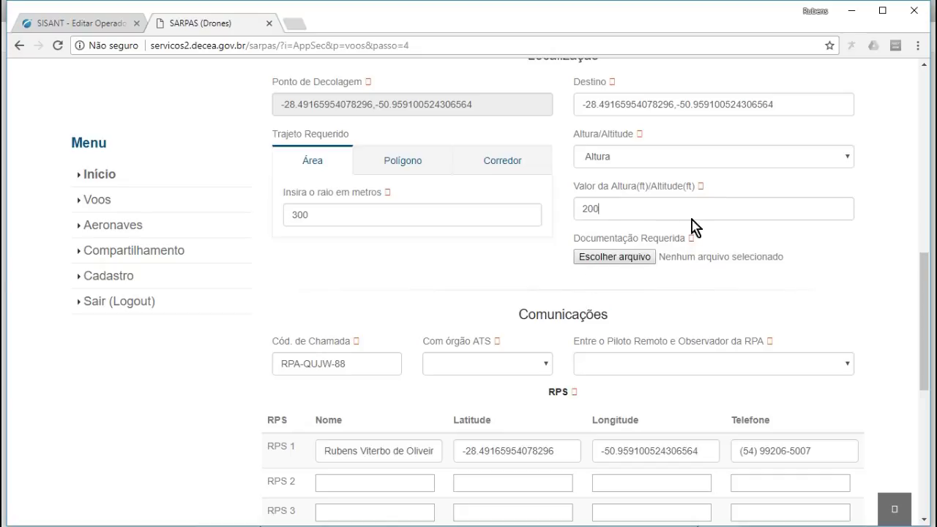
- Attach PR-888111888.pdf from OneDrive Documentos as the Documentação Requerida
left_click(610, 262)
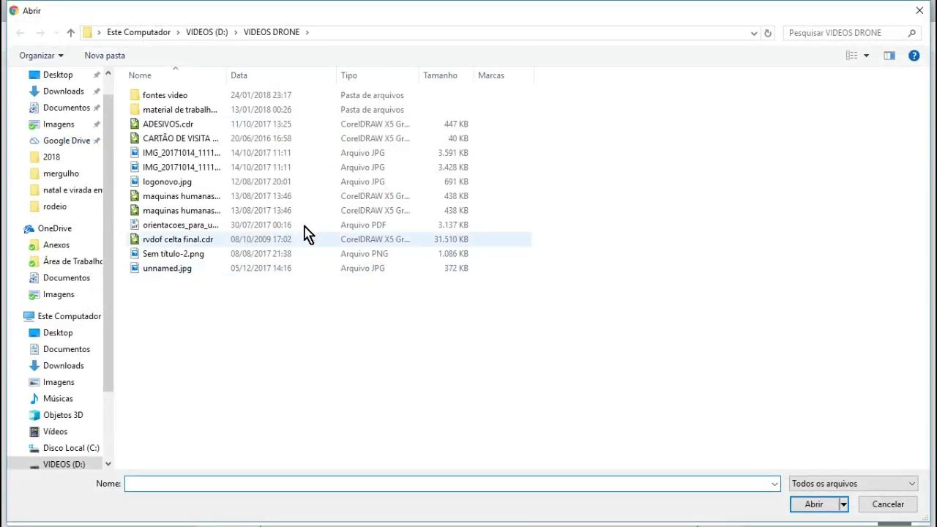
left_click(53, 278)
scroll(241, 269, "down", 10)
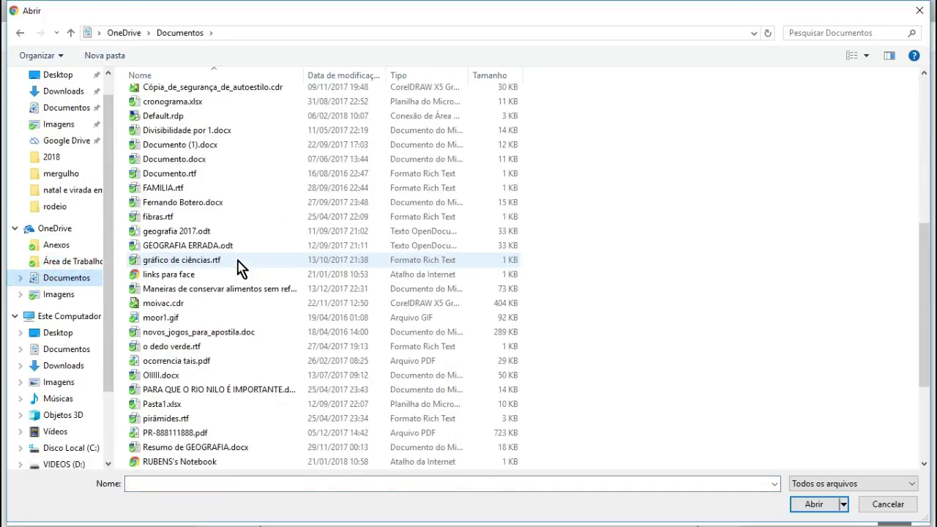
double_click(194, 349)
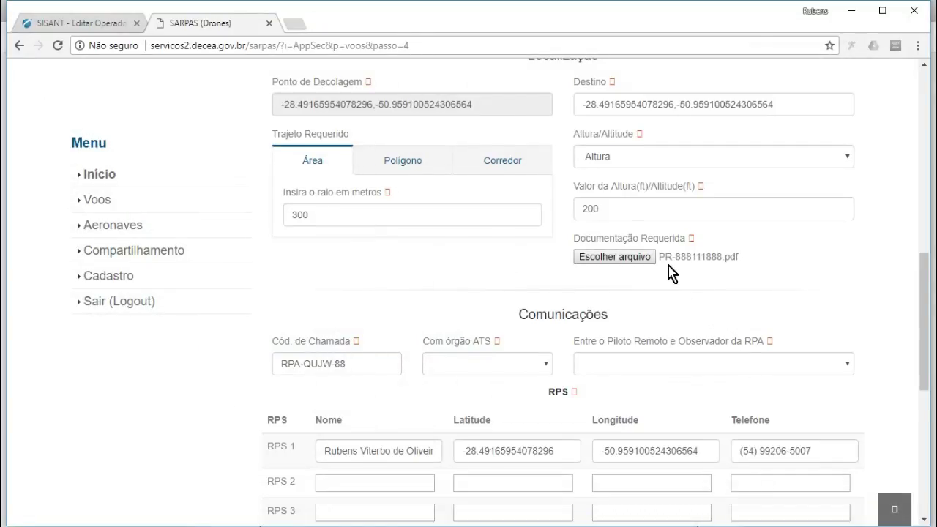
scroll(671, 272, "down", 2)
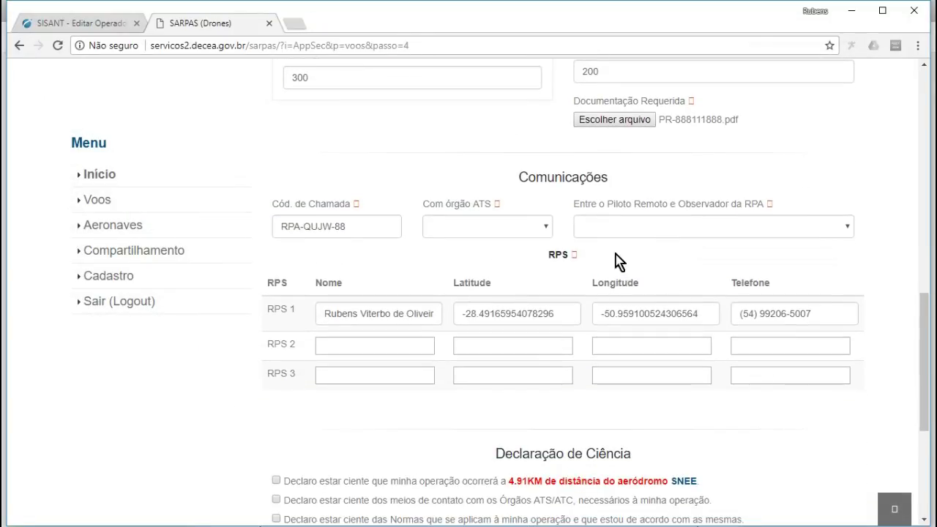
- Choose TELEFONIA CELULAR for ATS contact and for remote pilot–observer communication
left_click(461, 230)
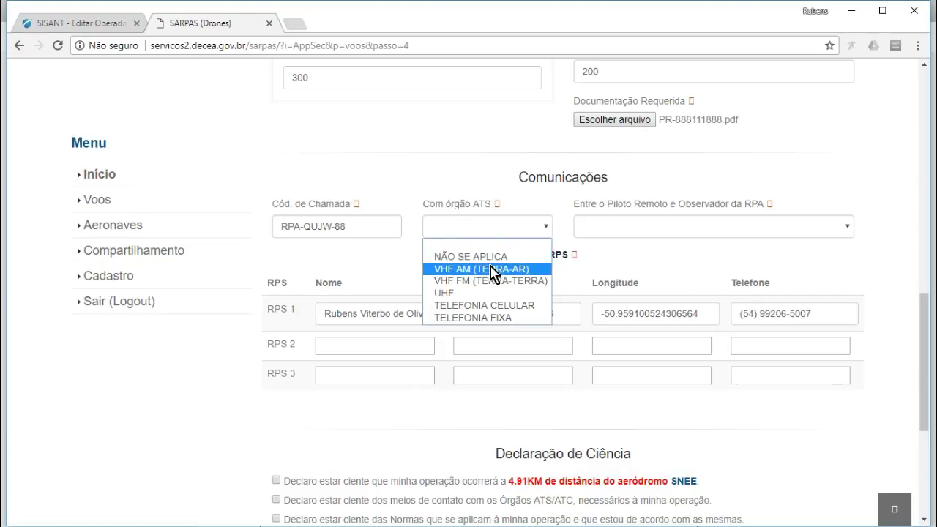
left_click(500, 305)
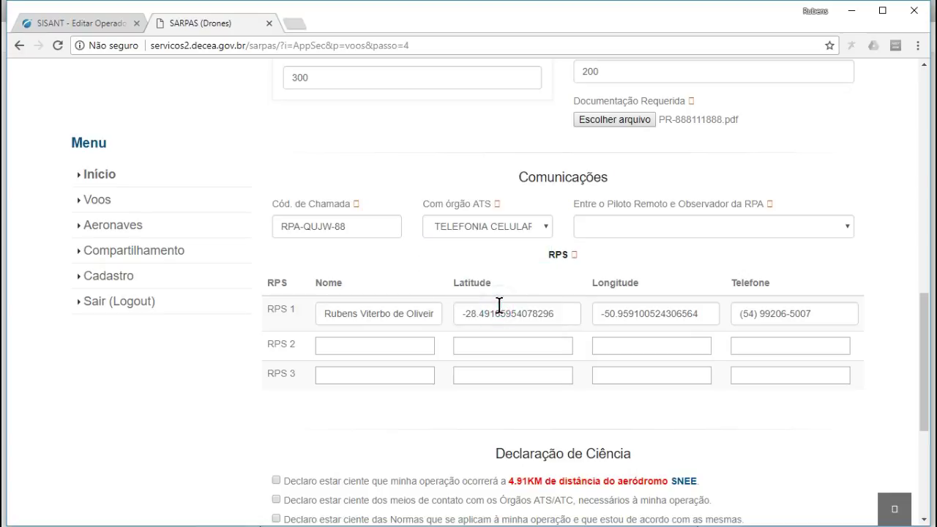
left_click(655, 228)
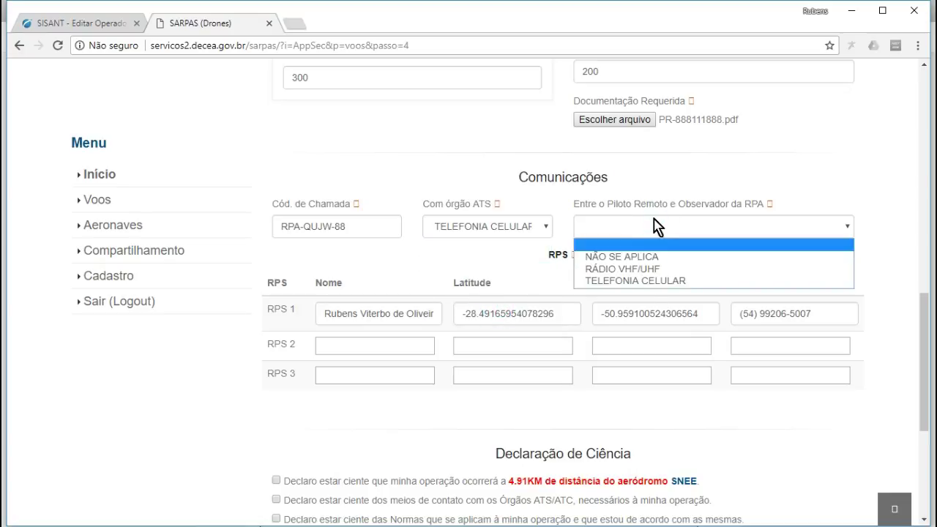
left_click(632, 257)
left_click(694, 229)
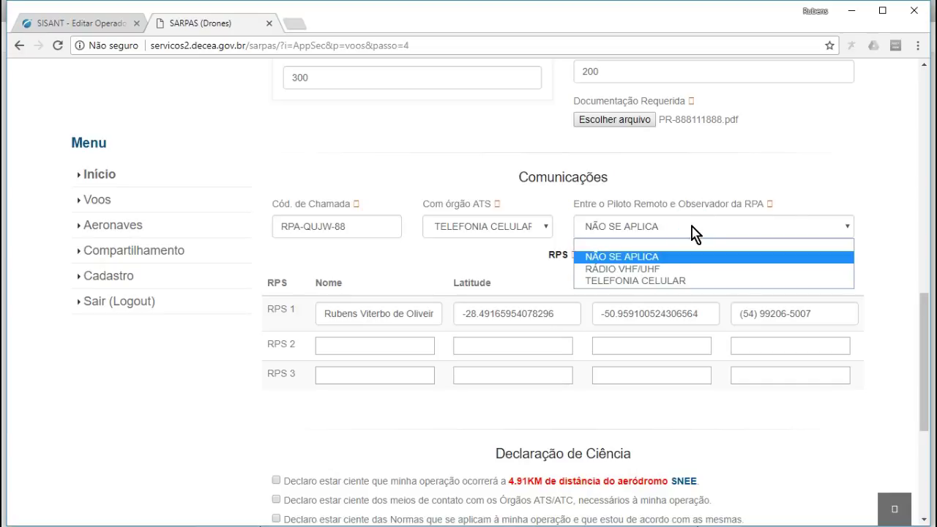
left_click(655, 270)
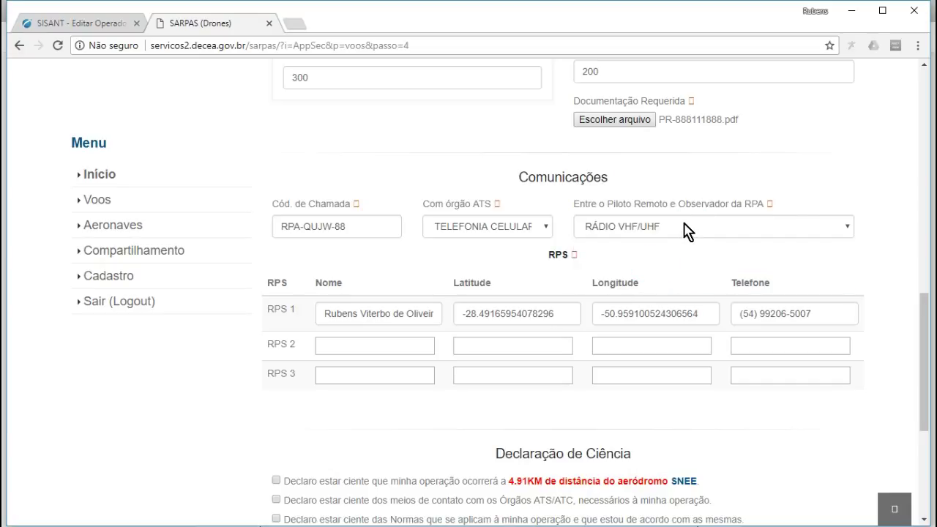
left_click(688, 232)
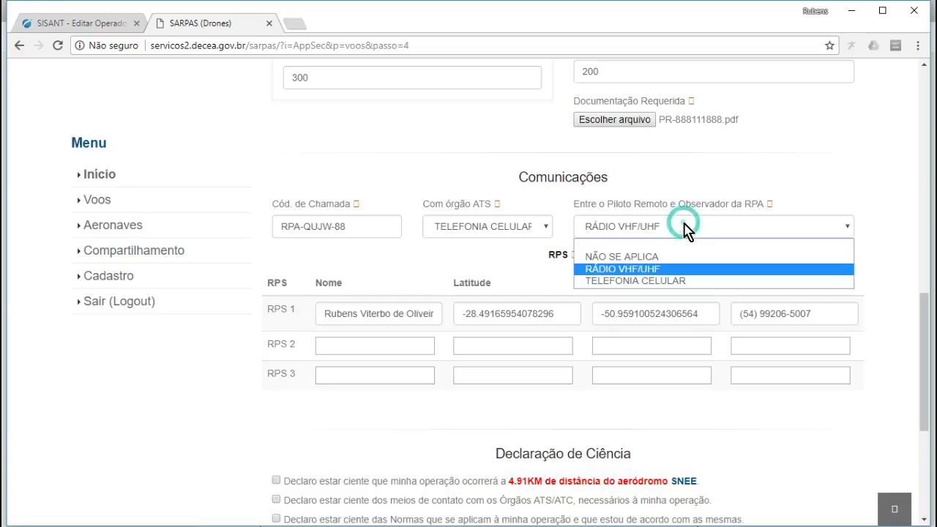
left_click(636, 280)
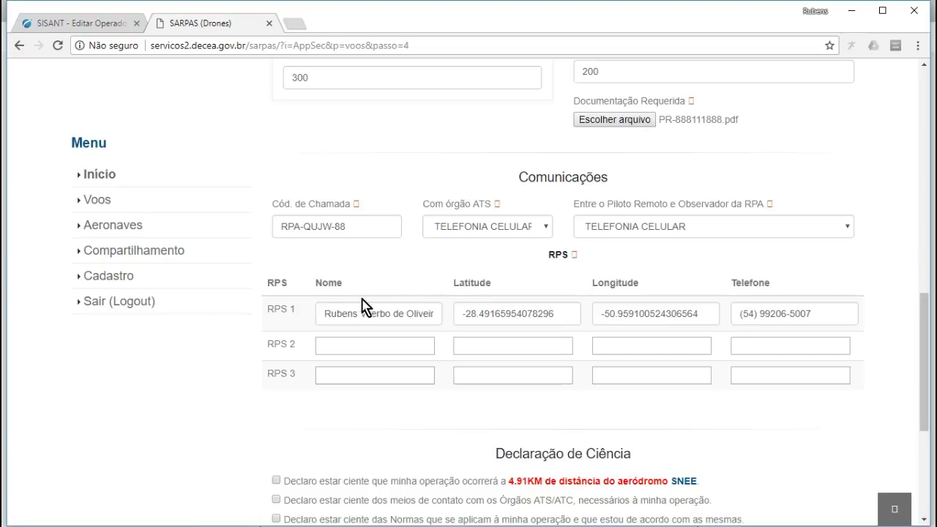
- Tick the four Declaração de Ciência checkboxes (aerodrome SNEE, ATS contact, rules, lights/equipment)
scroll(439, 286, "down", 1)
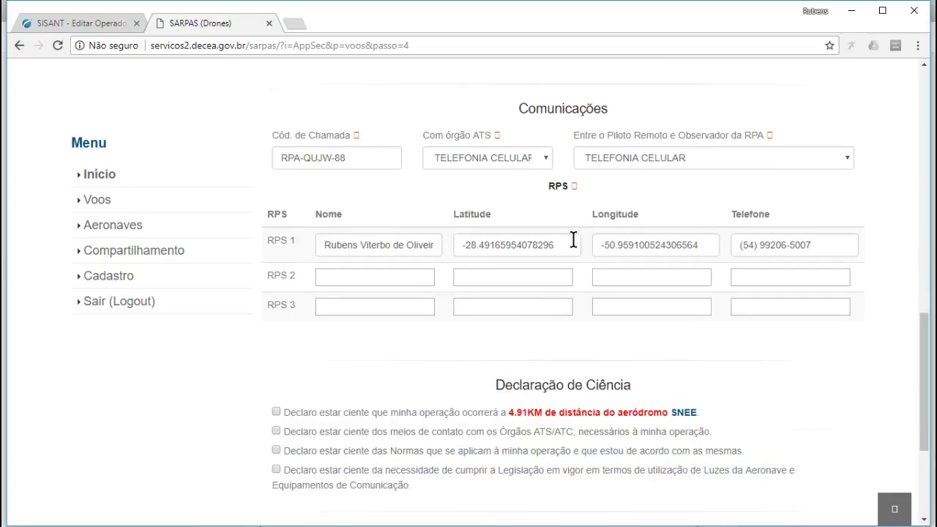
scroll(713, 234, "down", 1)
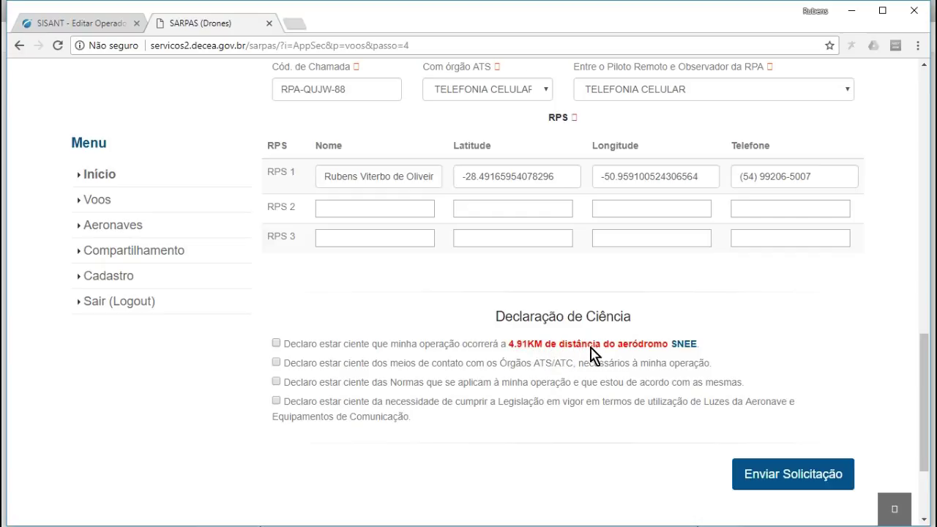
left_click(277, 343)
left_click(277, 365)
left_click(276, 382)
left_click(276, 401)
- Submit the request, which is rejected for exceeding the 164 ft height and 200 m area limits
scroll(386, 352, "up", 8)
scroll(391, 351, "up", 3)
scroll(390, 353, "down", 5)
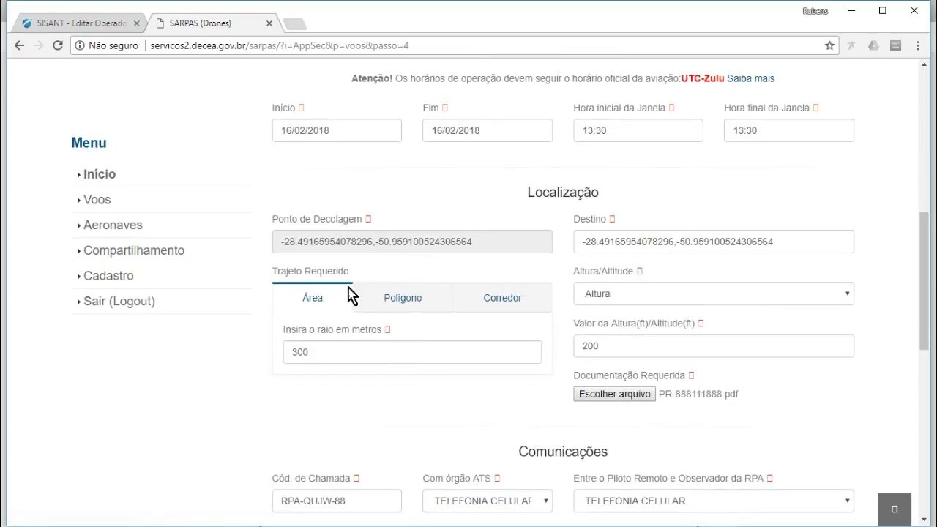
left_click(376, 240)
left_click(429, 240)
scroll(396, 247, "down", 4)
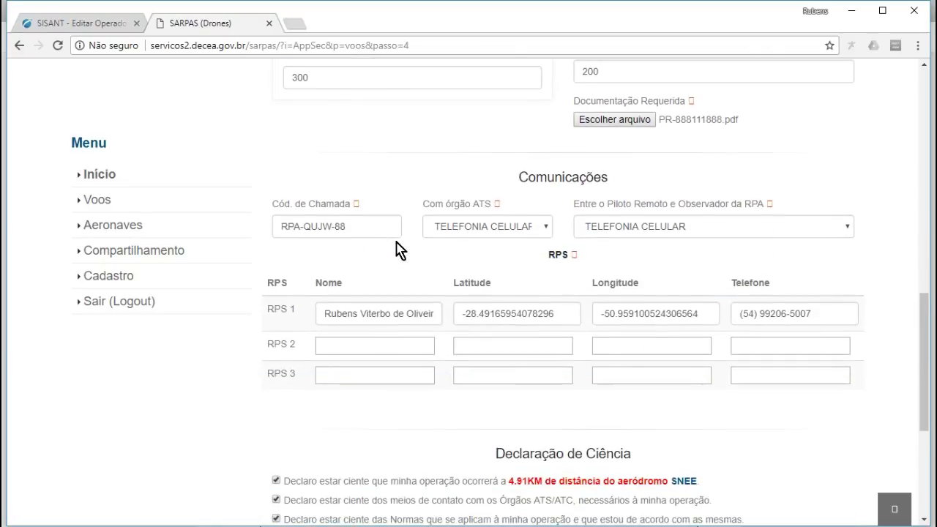
scroll(396, 248, "down", 3)
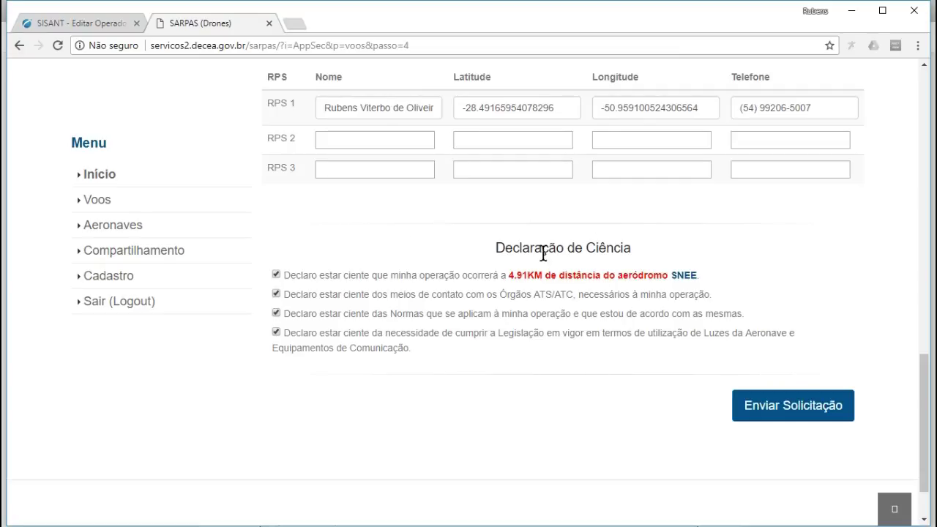
left_click(787, 408)
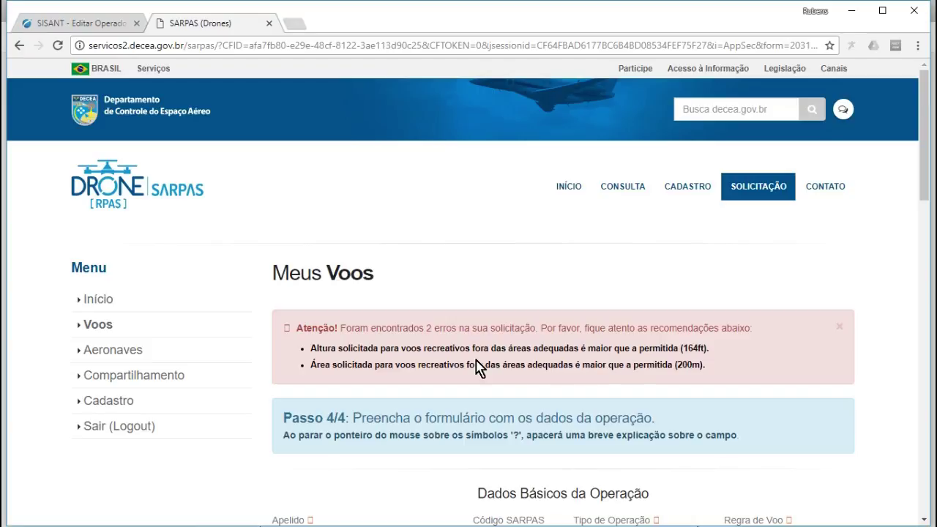
- Lower the area radius to 200 m and the height value to 164 ft
scroll(714, 368, "down", 2)
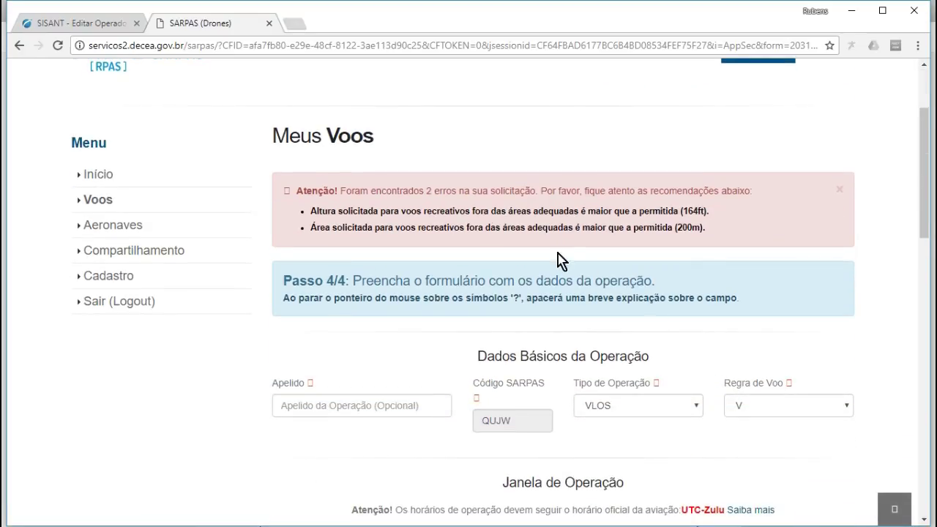
scroll(545, 277, "down", 5)
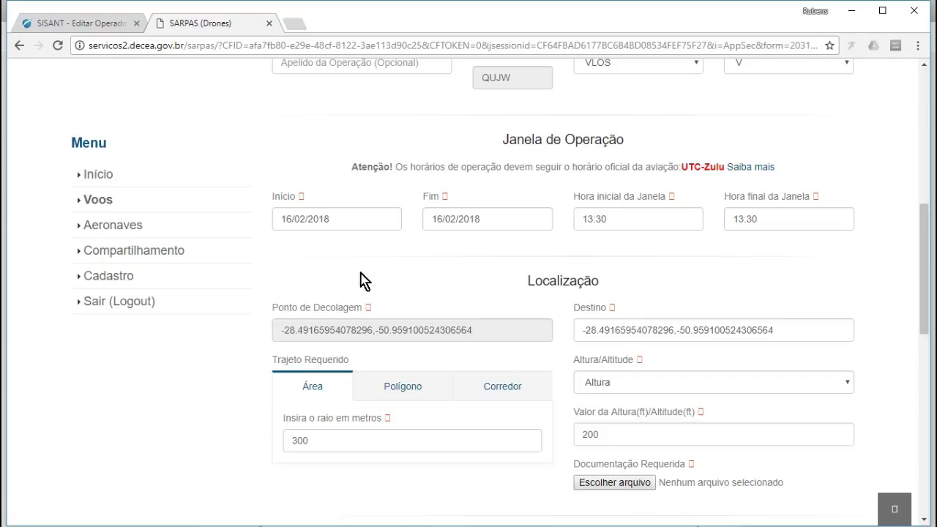
scroll(434, 339, "down", 2)
double_click(281, 303)
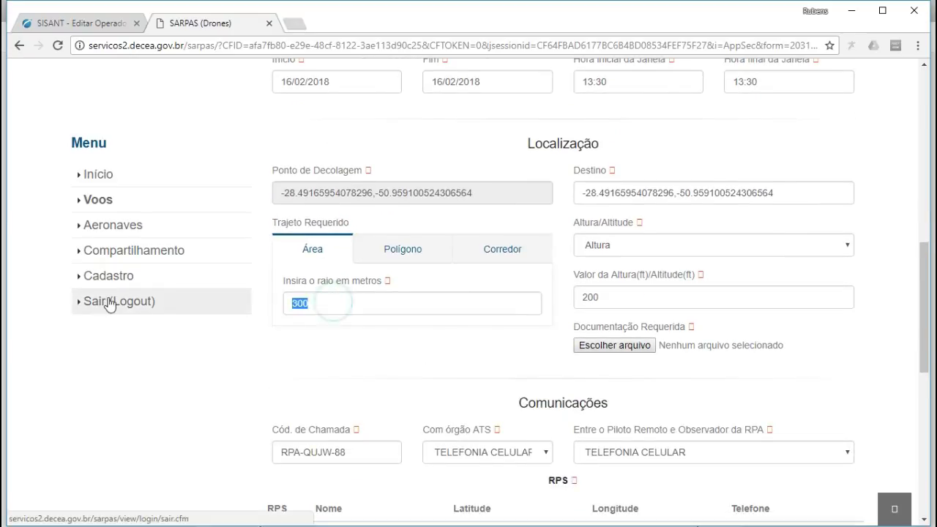
type("20")
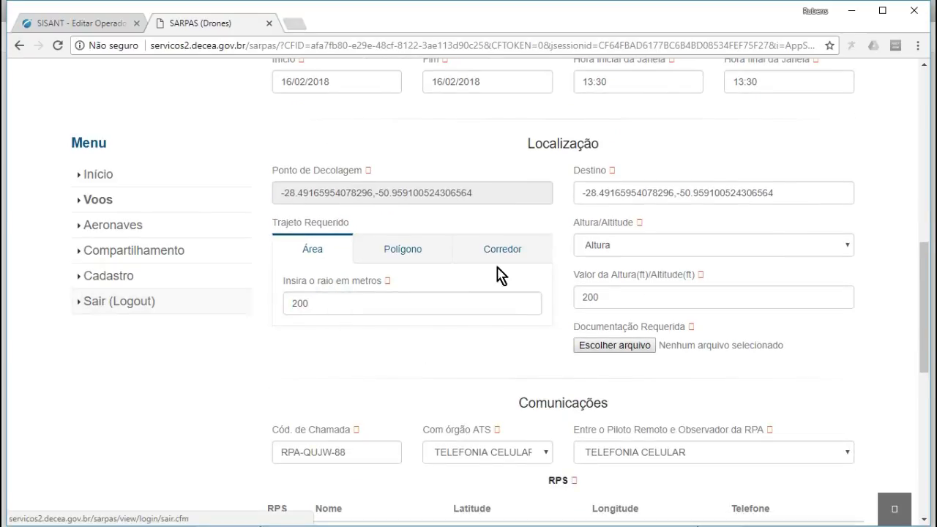
double_click(612, 291)
type("164")
- Reattach PR-888111888.pdf as the required documentation
scroll(633, 318, "down", 5)
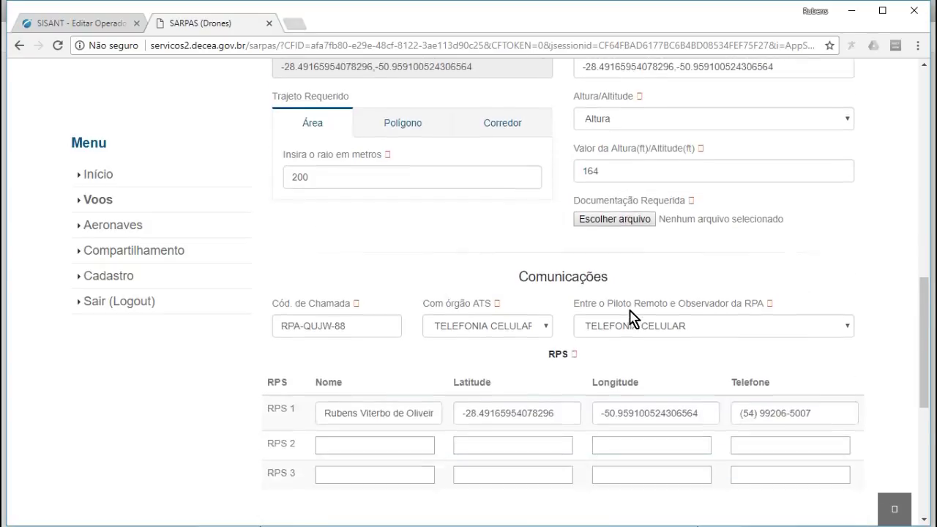
scroll(631, 318, "up", 3)
left_click(613, 214)
scroll(236, 376, "down", 9)
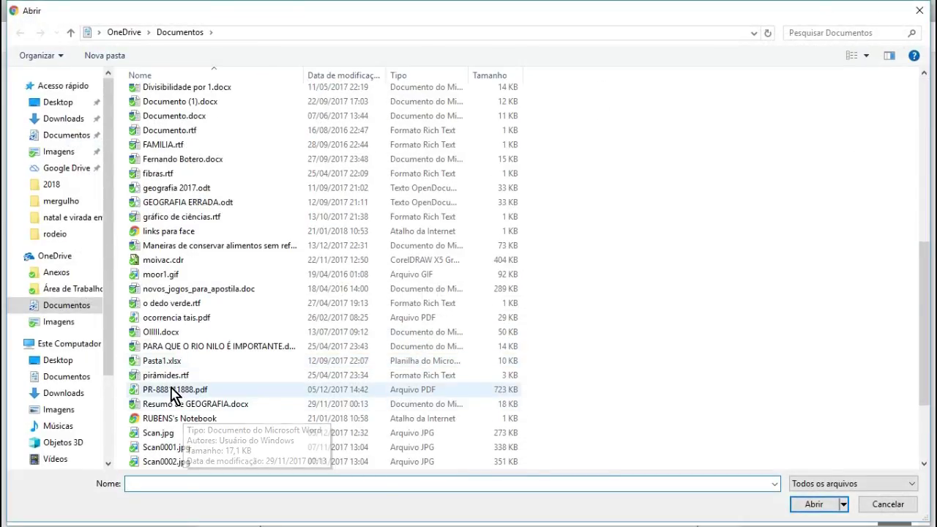
double_click(169, 388)
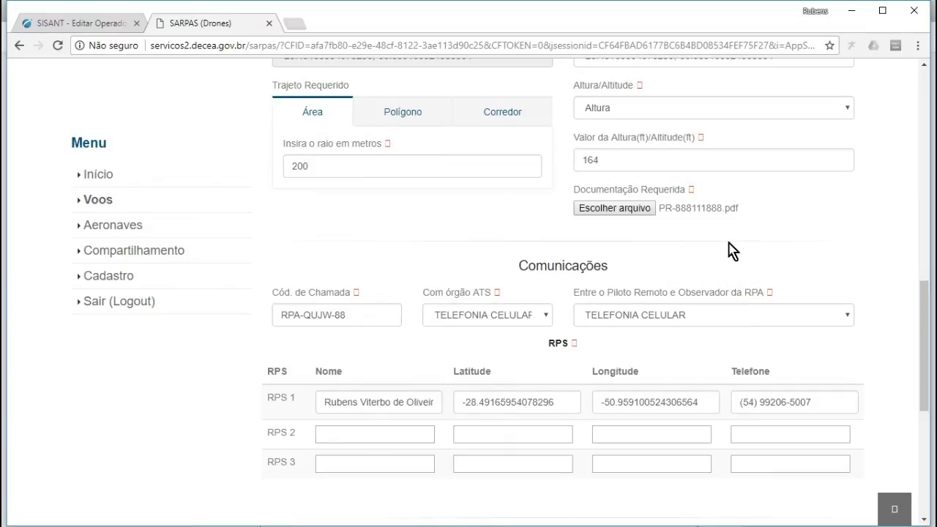
scroll(700, 265, "down", 4)
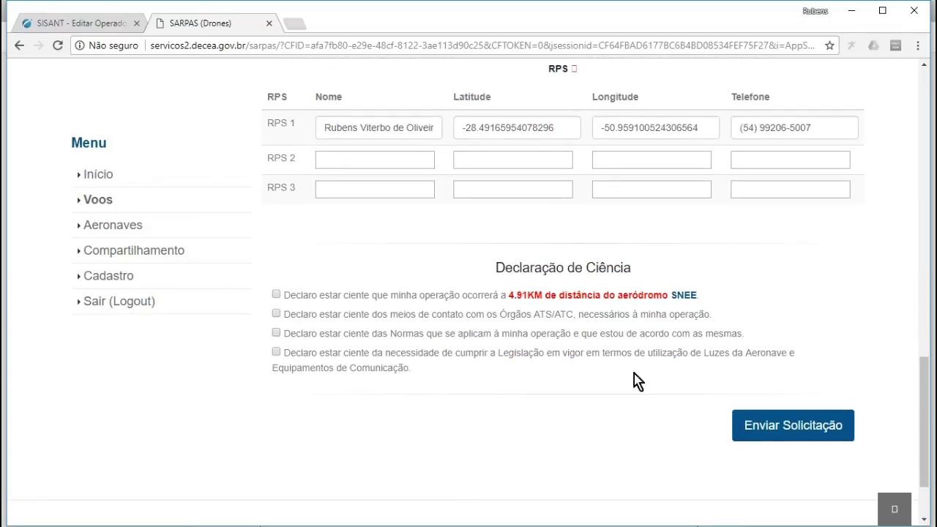
left_click(275, 294)
left_click(276, 314)
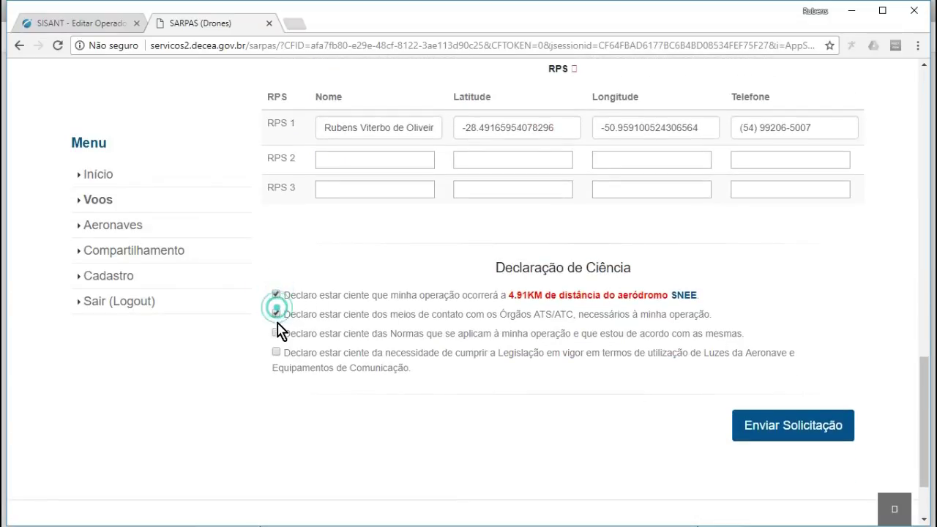
left_click(276, 334)
left_click(277, 352)
left_click(804, 426)
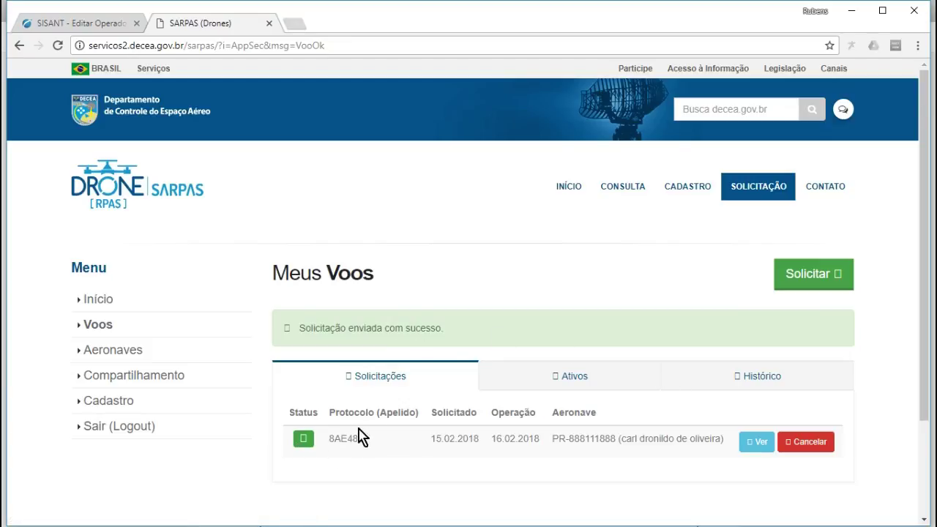
left_click(763, 444)
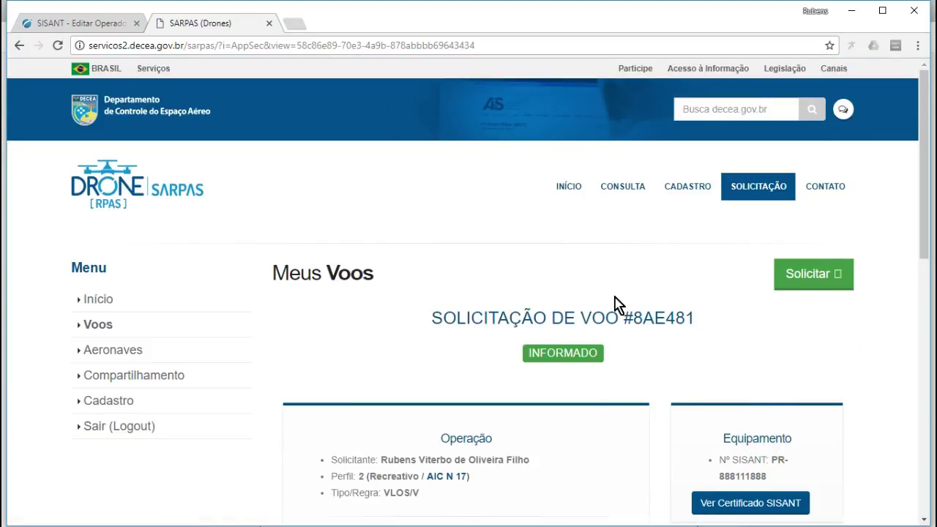
scroll(616, 303, "down", 1)
scroll(564, 247, "down", 2)
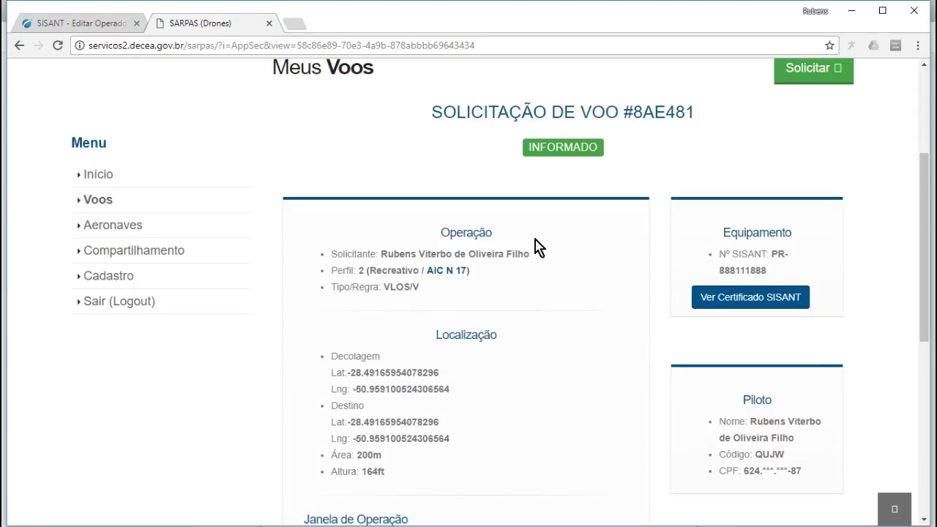
scroll(534, 247, "down", 6)
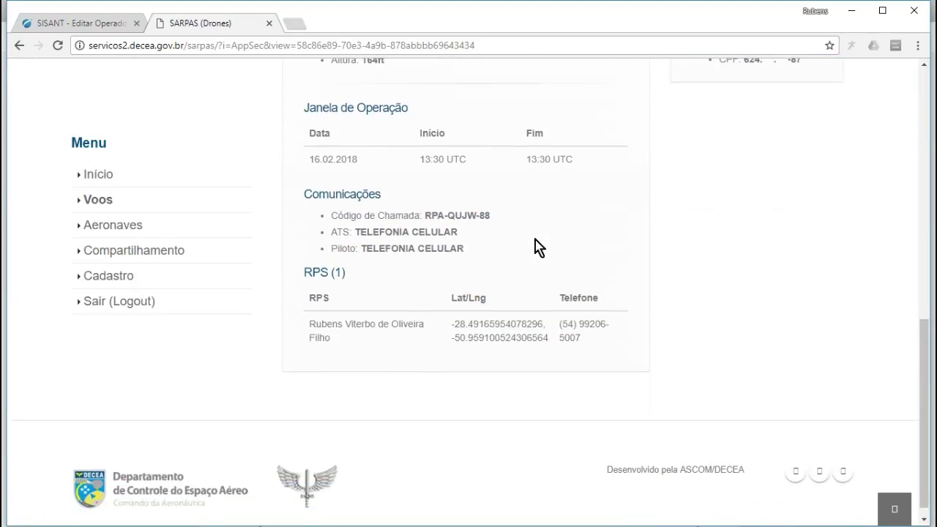
scroll(512, 243, "down", 1)
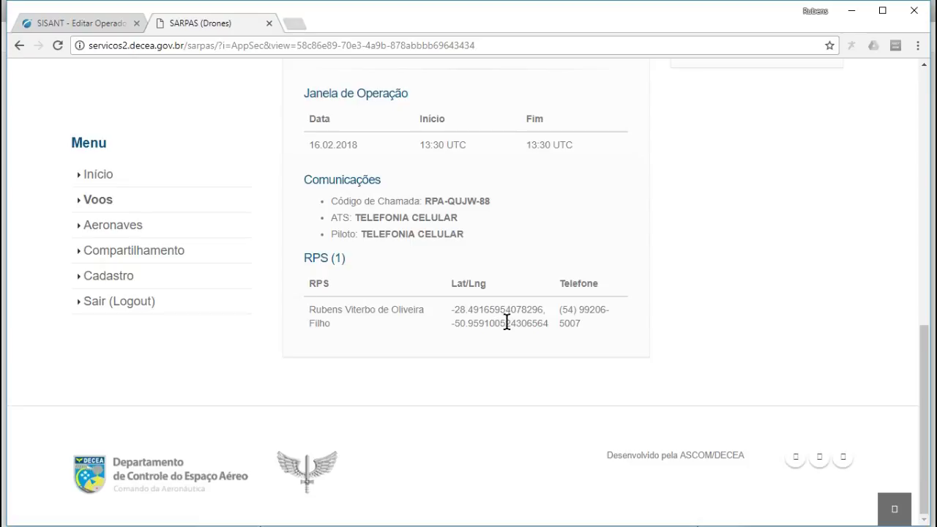
scroll(546, 322, "up", 6)
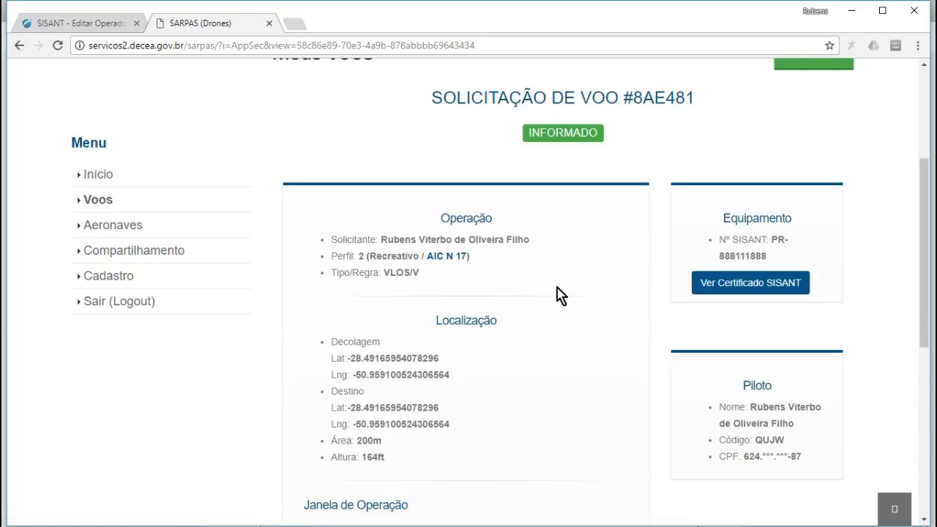
scroll(558, 291, "up", 3)
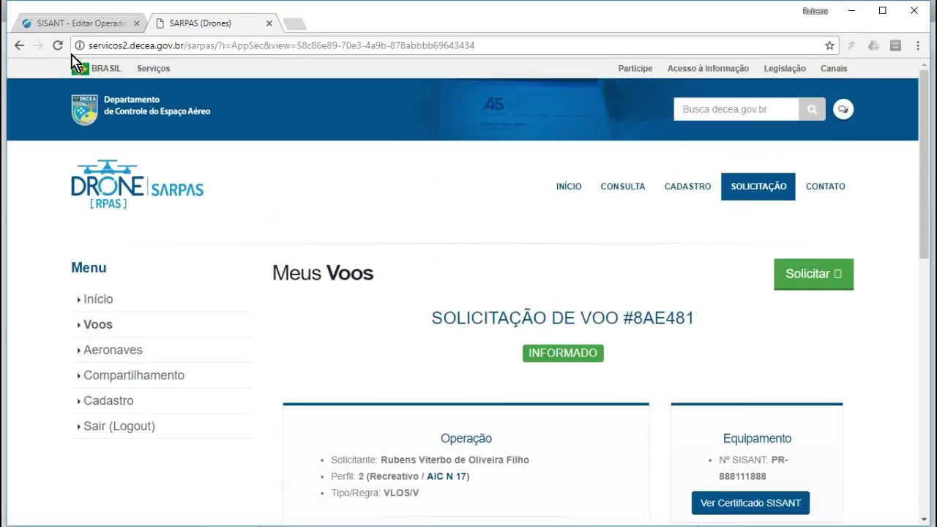
left_click(295, 24)
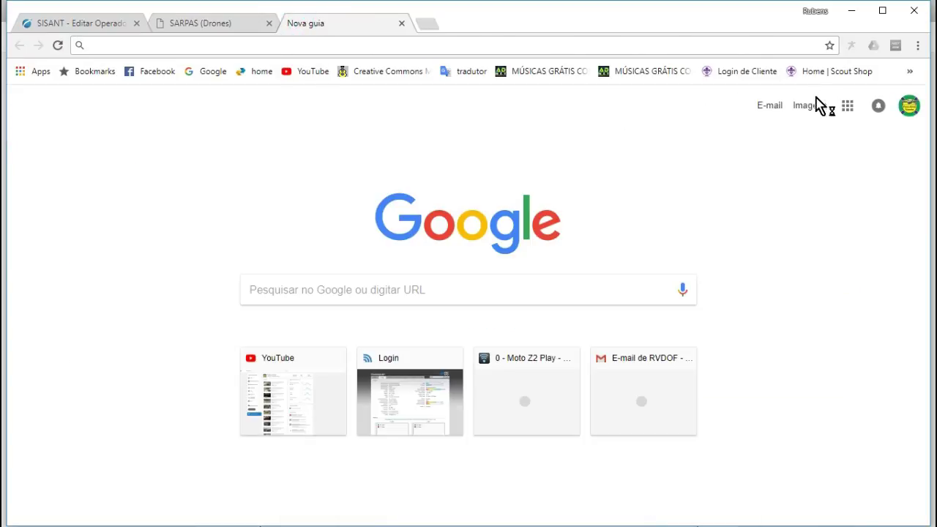
left_click(765, 107)
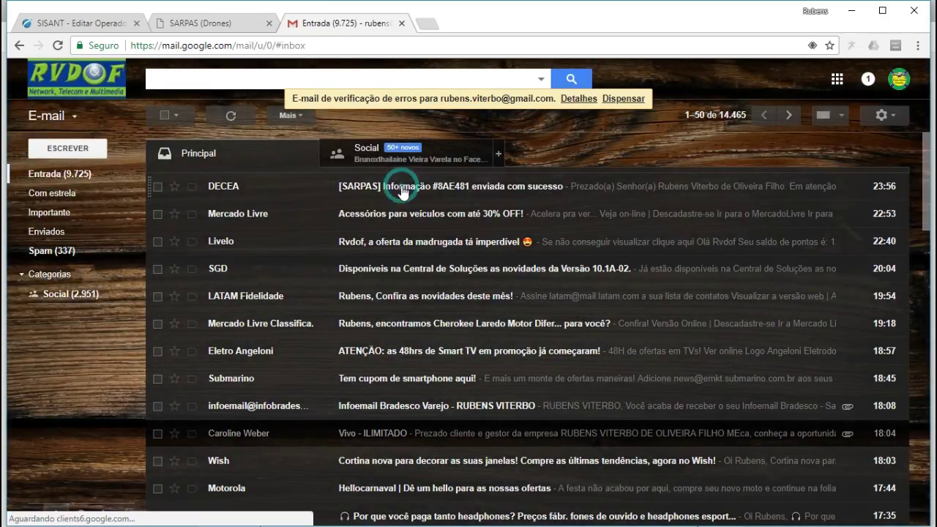
left_click(403, 193)
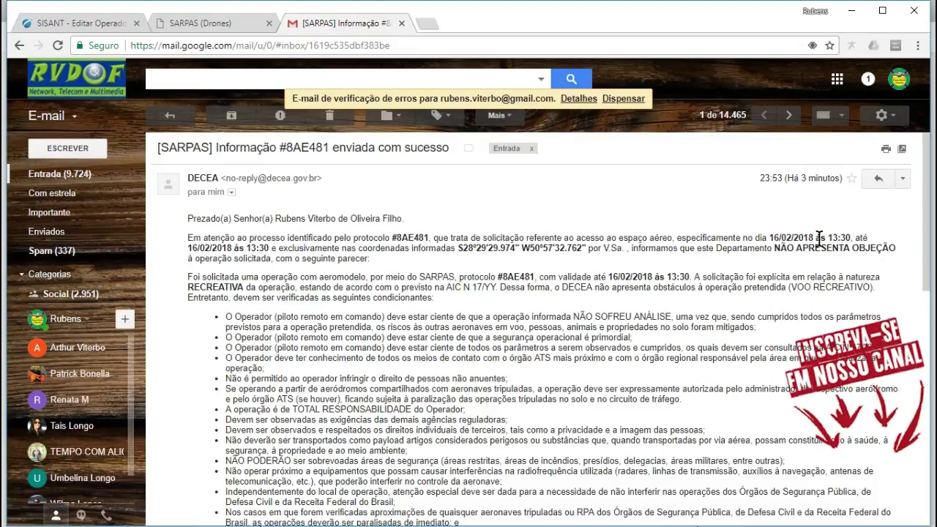
left_click_drag(774, 249, 905, 251)
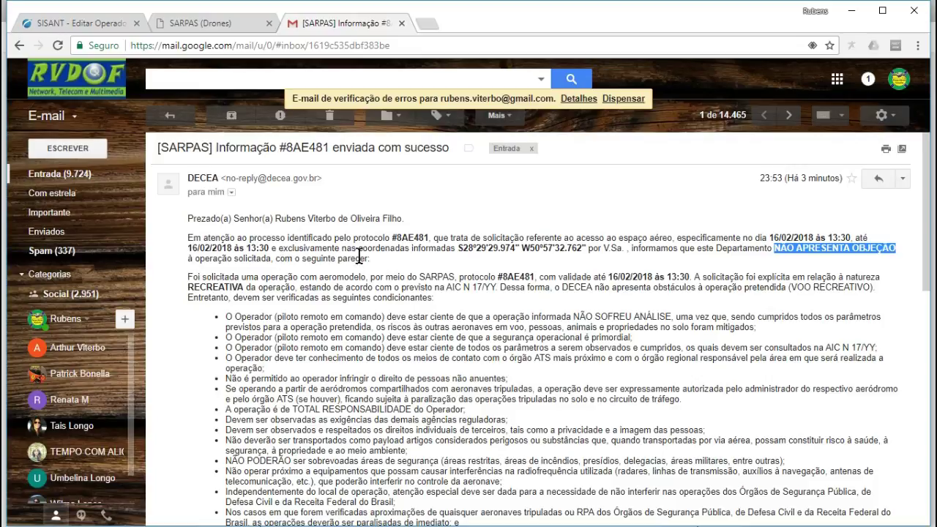
scroll(240, 282, "down", 1)
scroll(240, 283, "down", 1)
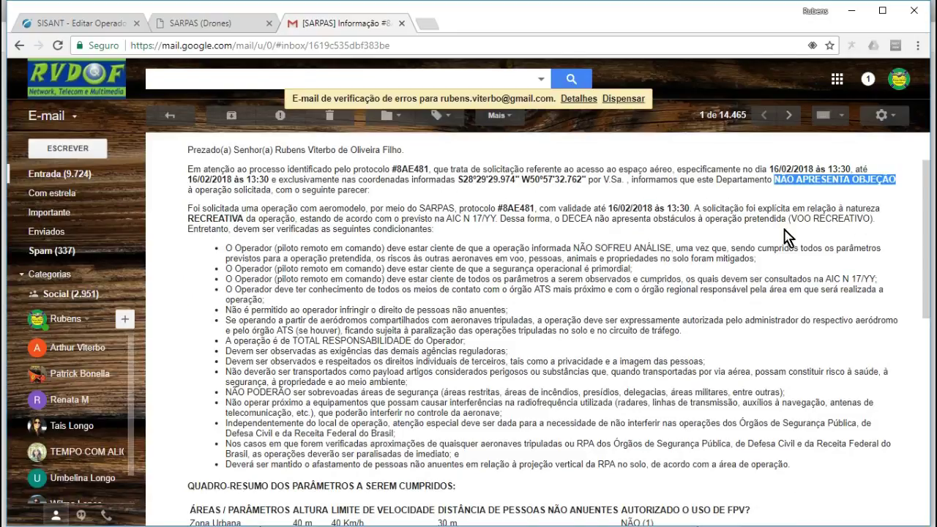
scroll(235, 241, "down", 1)
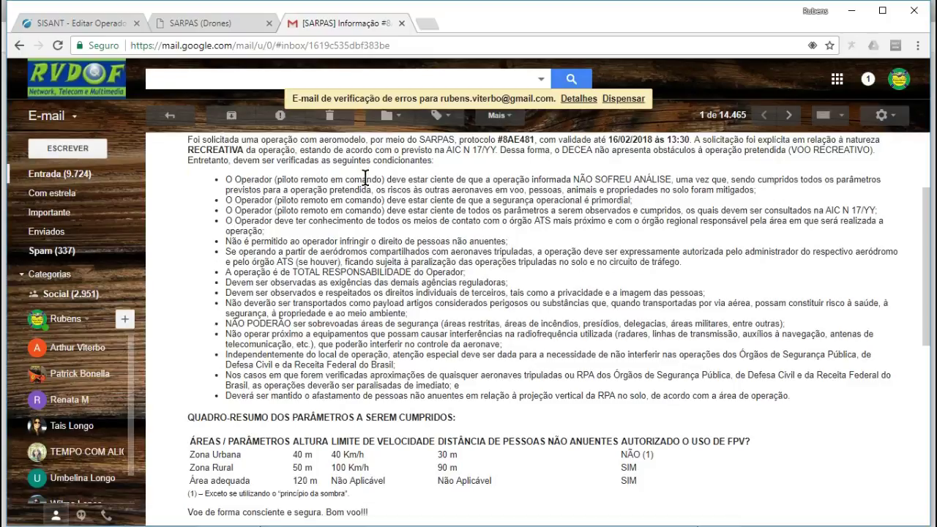